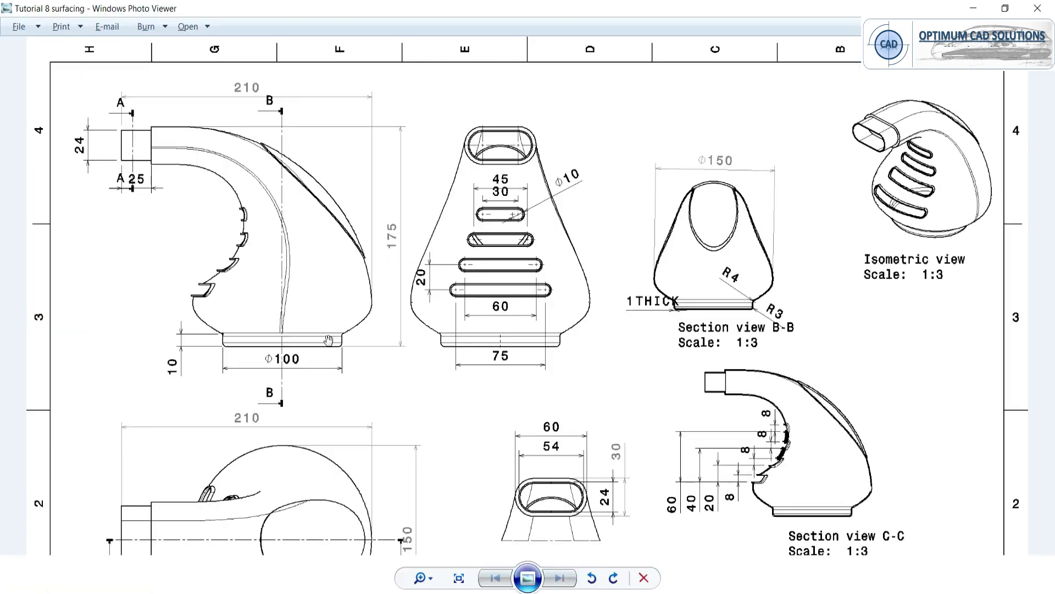
Step: Switch to CATIA and start a positioned sketch on Axis System.1's XY plane, with Point.1 as the projected origin
key("alt+Tab")
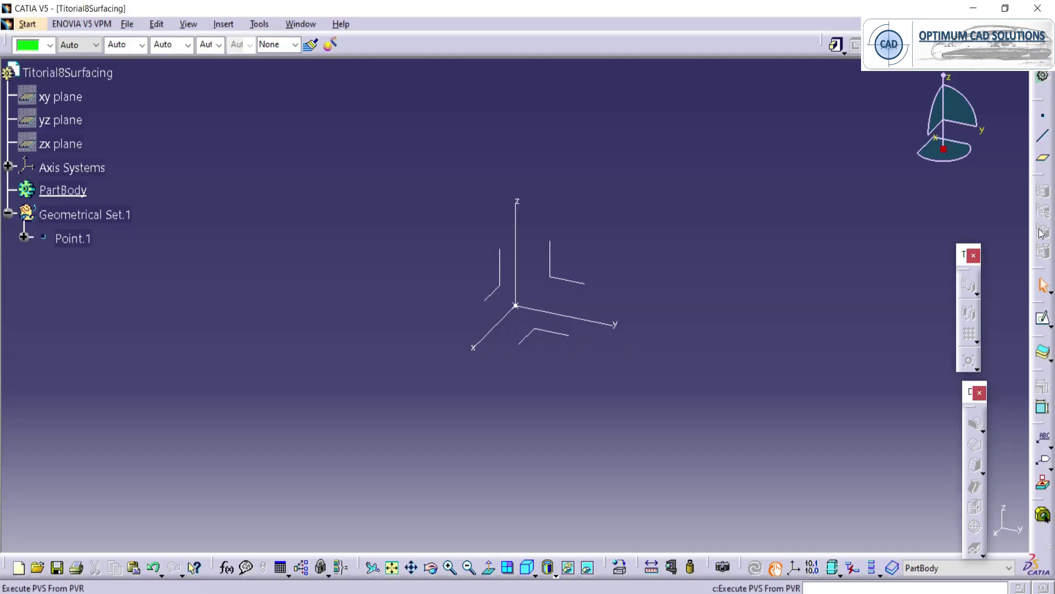
left_click(1050, 324)
left_click(1039, 336)
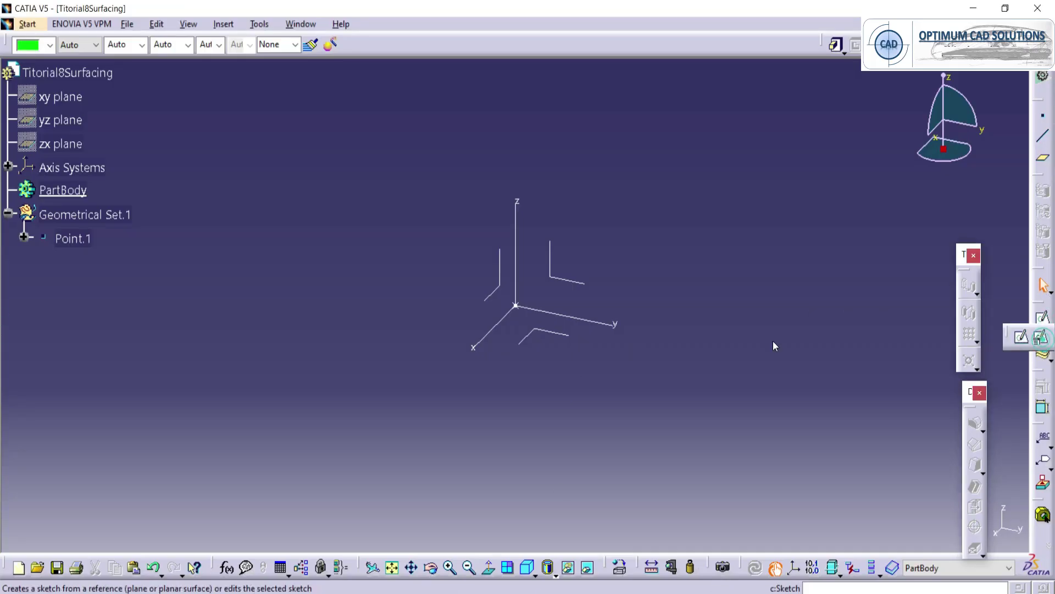
left_click(559, 333)
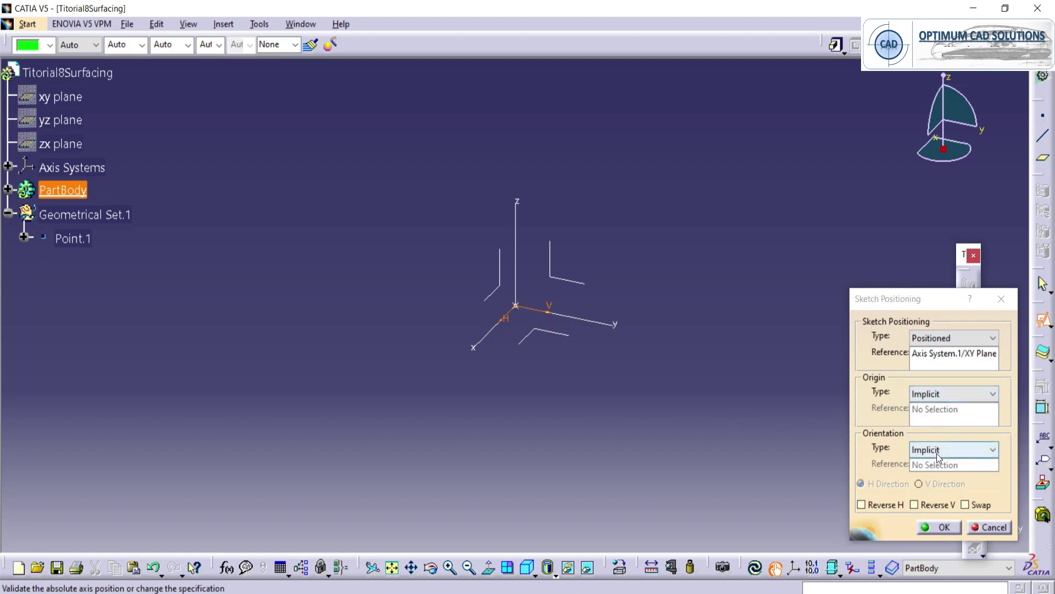
left_click(938, 458)
left_click(927, 394)
left_click(926, 394)
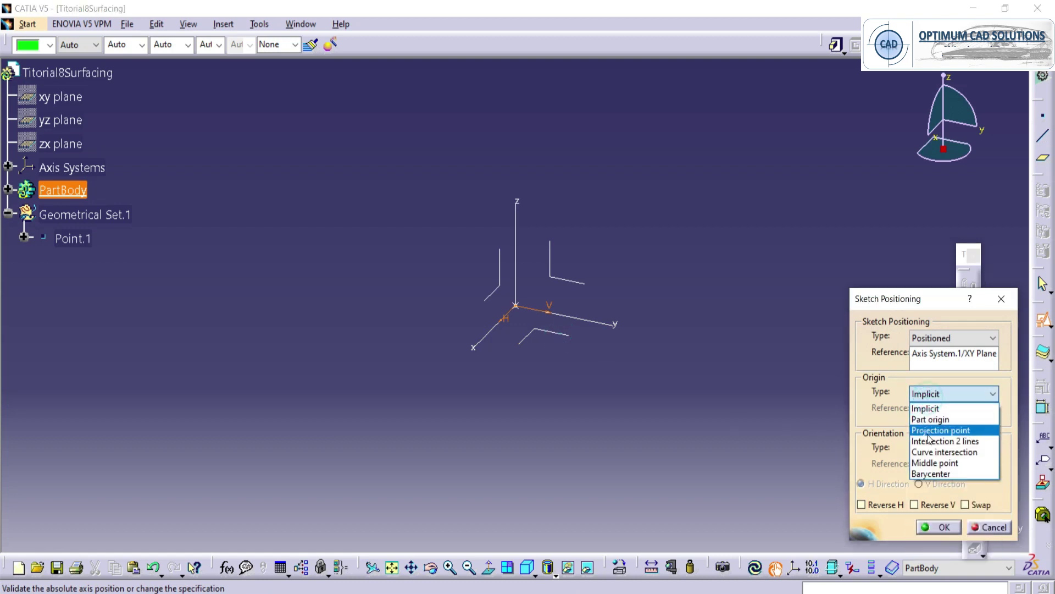
left_click(927, 430)
left_click(519, 305)
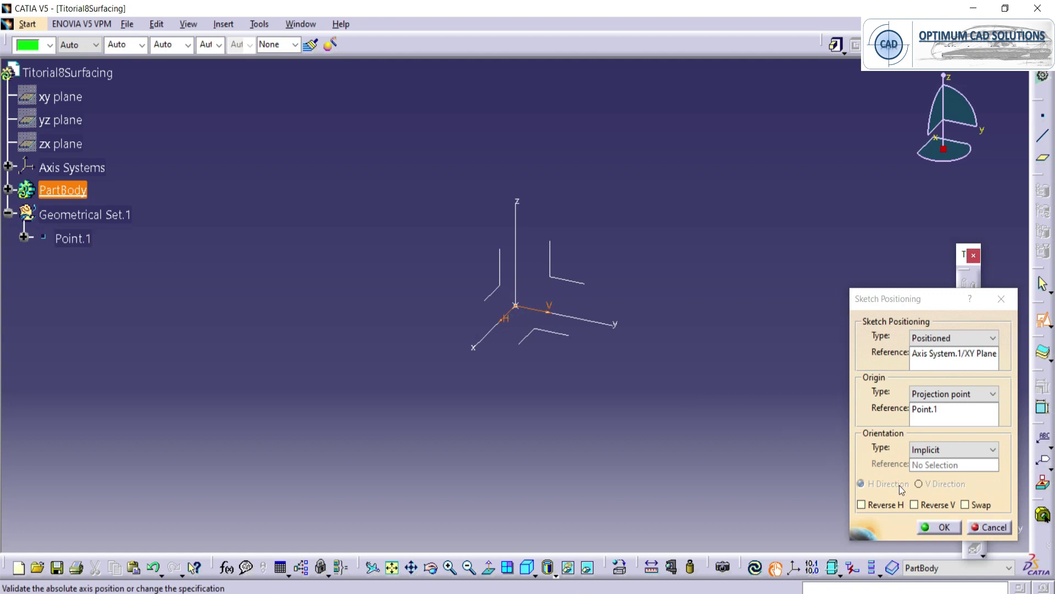
Step: Orient the positioned sketch with Swap and Reverse V enabled, and enter the sketch
left_click(966, 505)
left_click(883, 504)
left_click(934, 504)
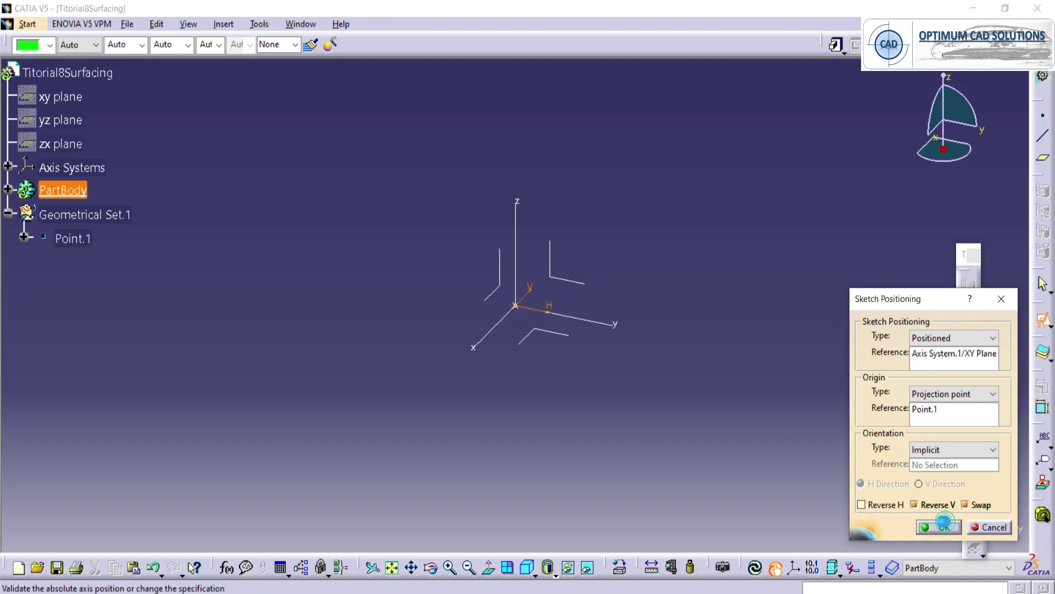
left_click(944, 524)
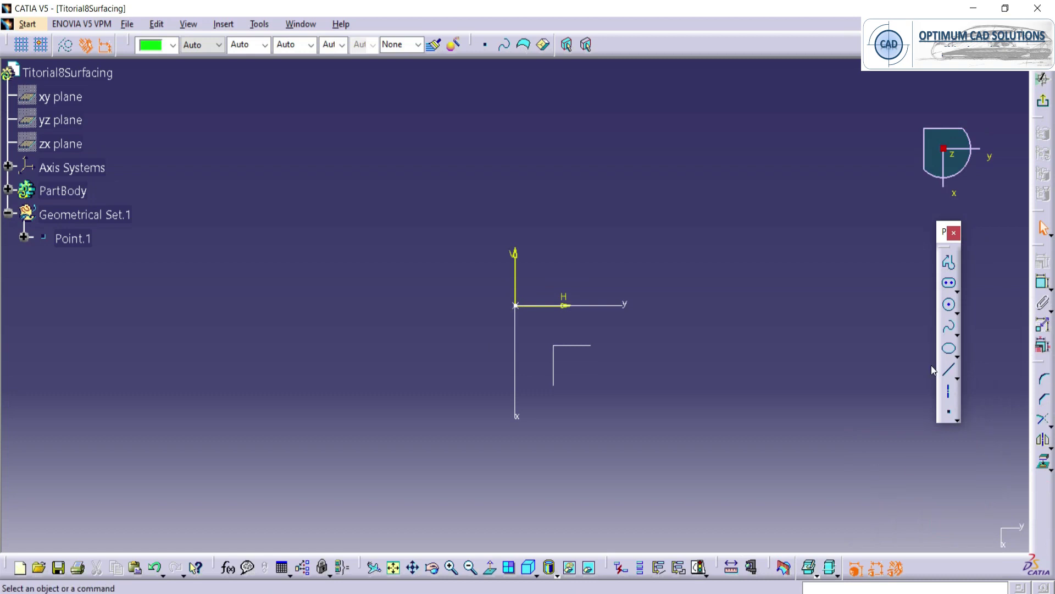
Step: Sketch a circle centred on the origin, dimension its diameter to 100 mm, and exit the sketch
left_click(949, 304)
left_click(515, 305)
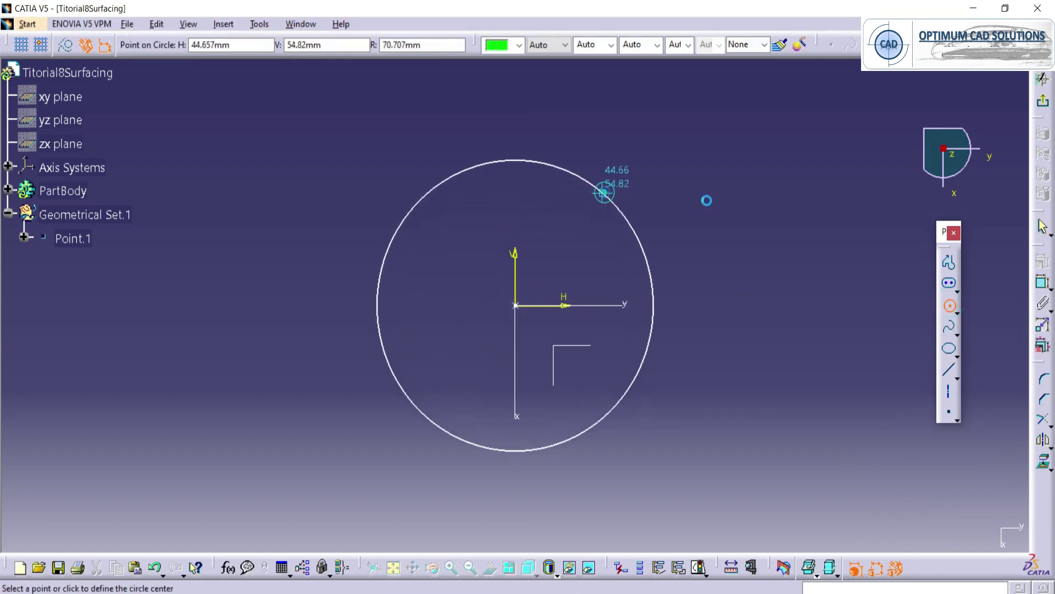
left_click(603, 193)
left_click(1042, 282)
left_click(635, 223)
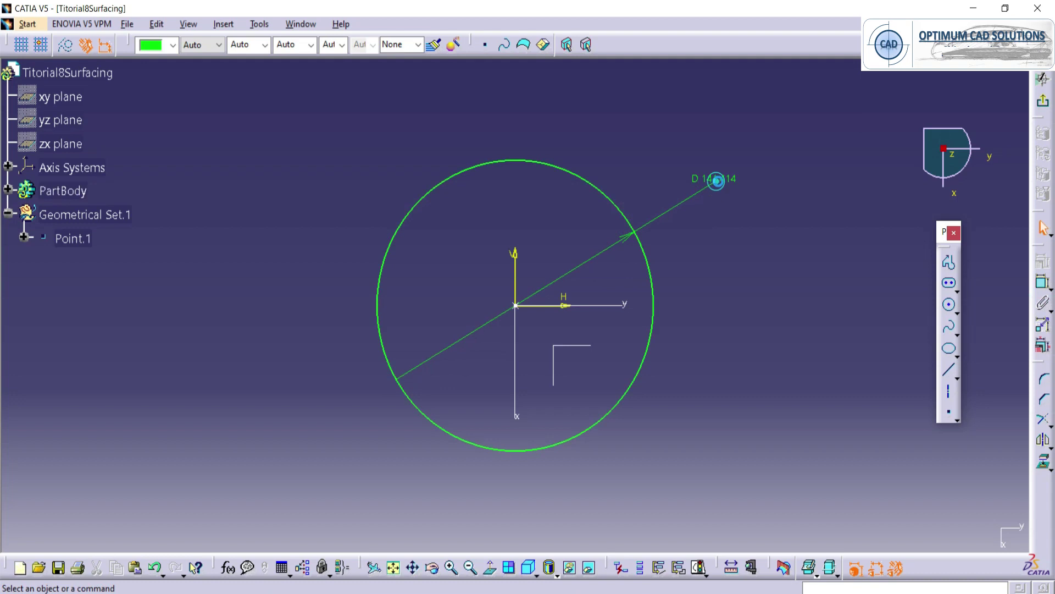
left_click(713, 177)
double_click(717, 179)
type("100")
key("Return")
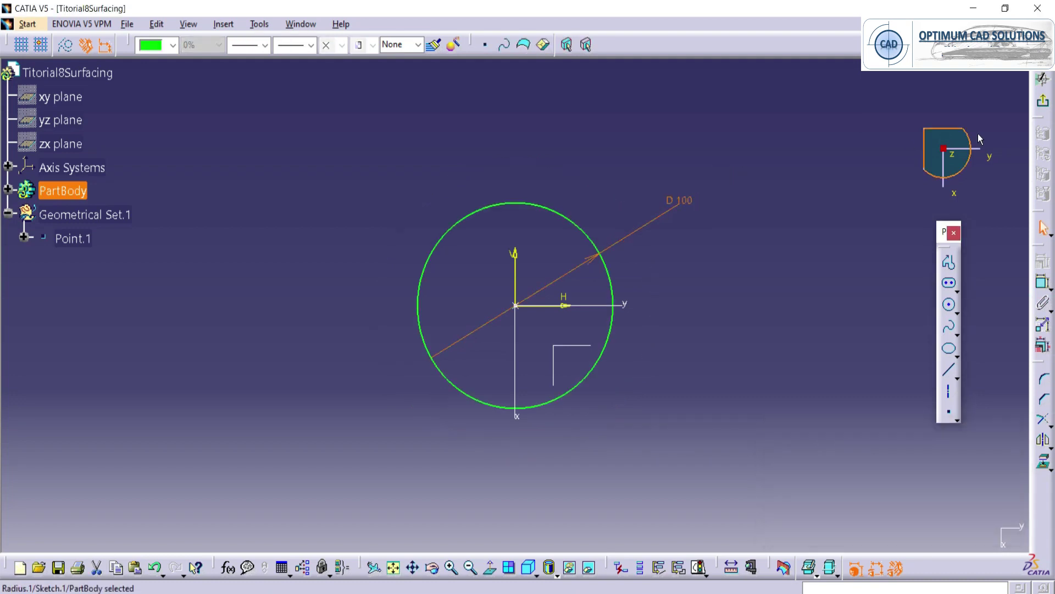
left_click(1043, 79)
left_click(700, 222)
middle_click_drag(594, 242, 659, 266)
Step: Check the reference drawing, and create a plane offset above the axis system's XY plane
key("alt+Tab")
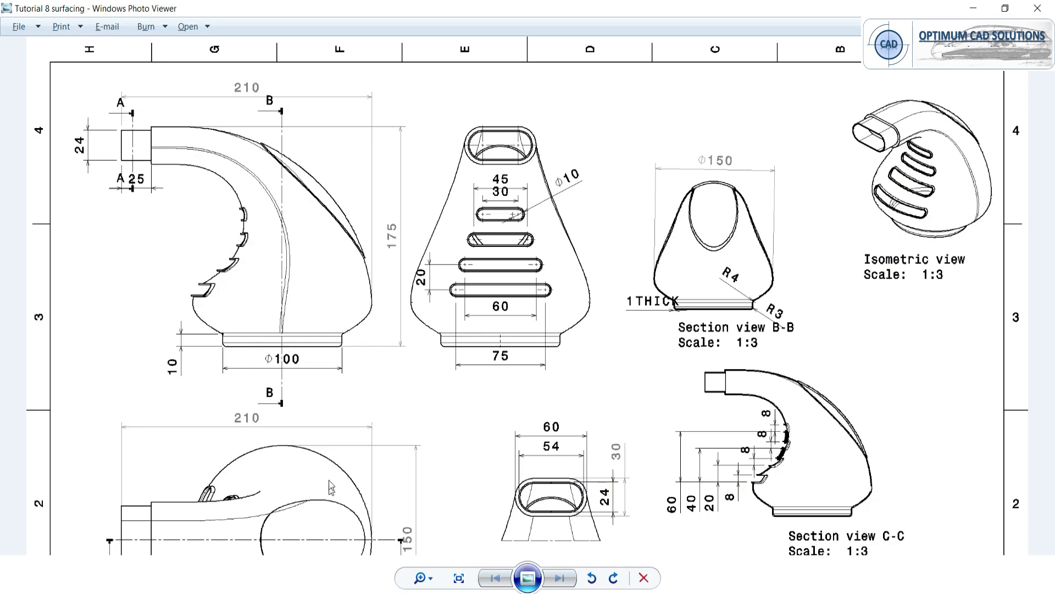
scroll(330, 487, "down", 2)
scroll(441, 409, "up", 2)
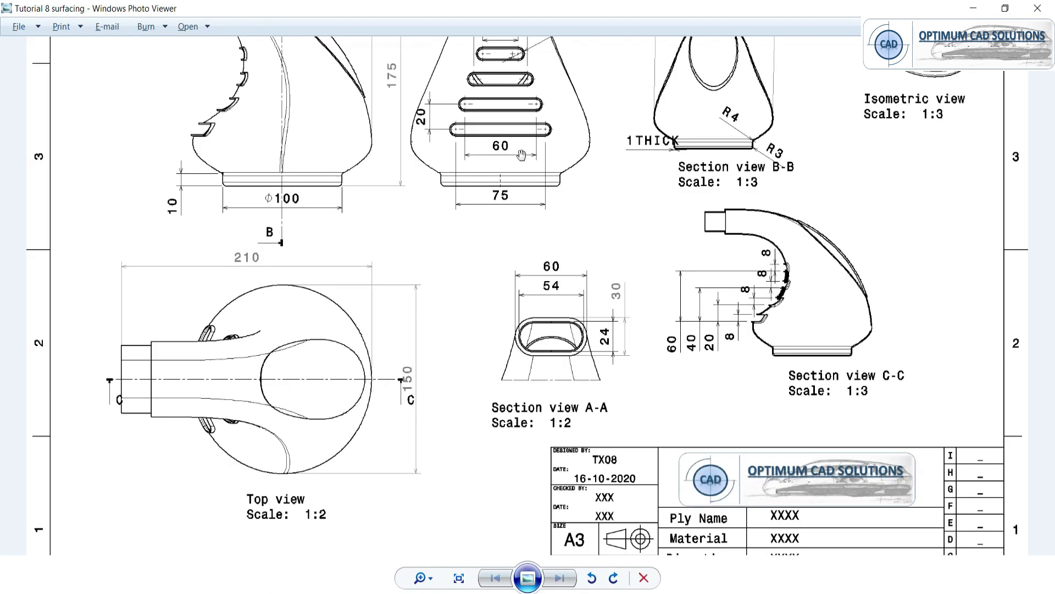
key("alt+Tab")
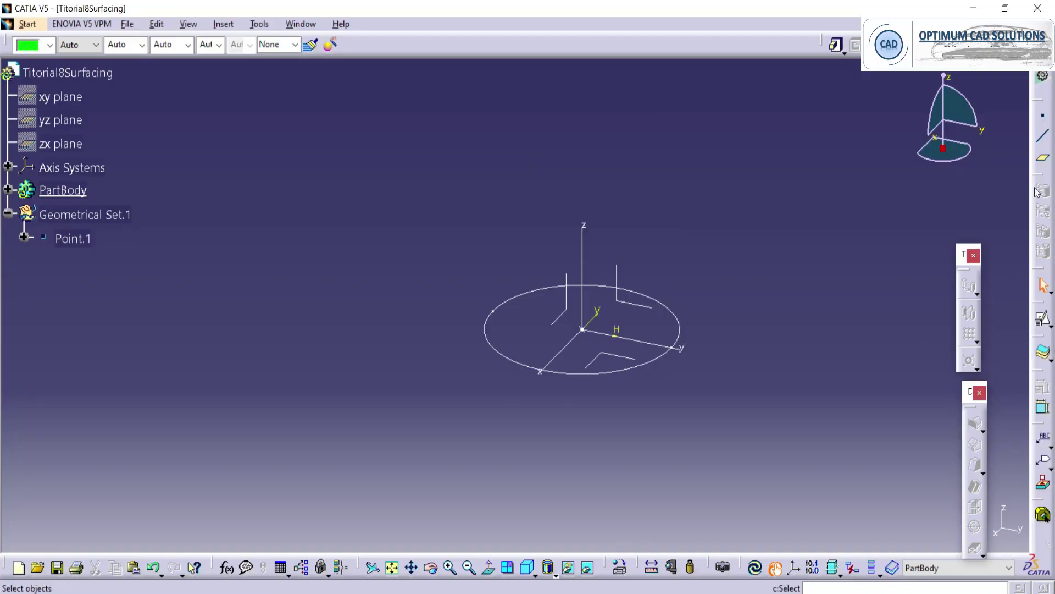
left_click(1042, 158)
left_click(603, 356)
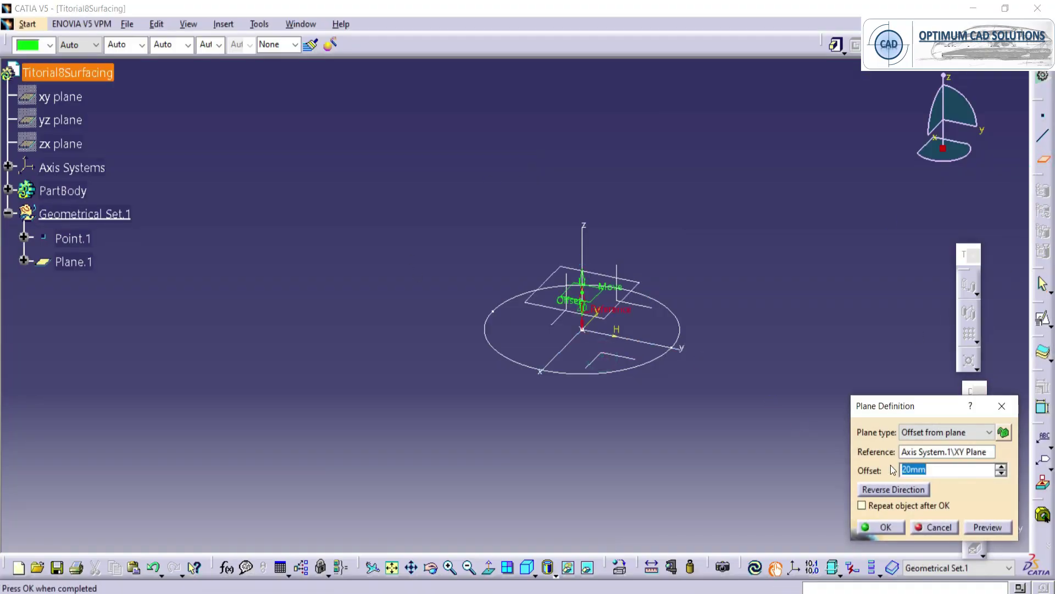
left_click(881, 527)
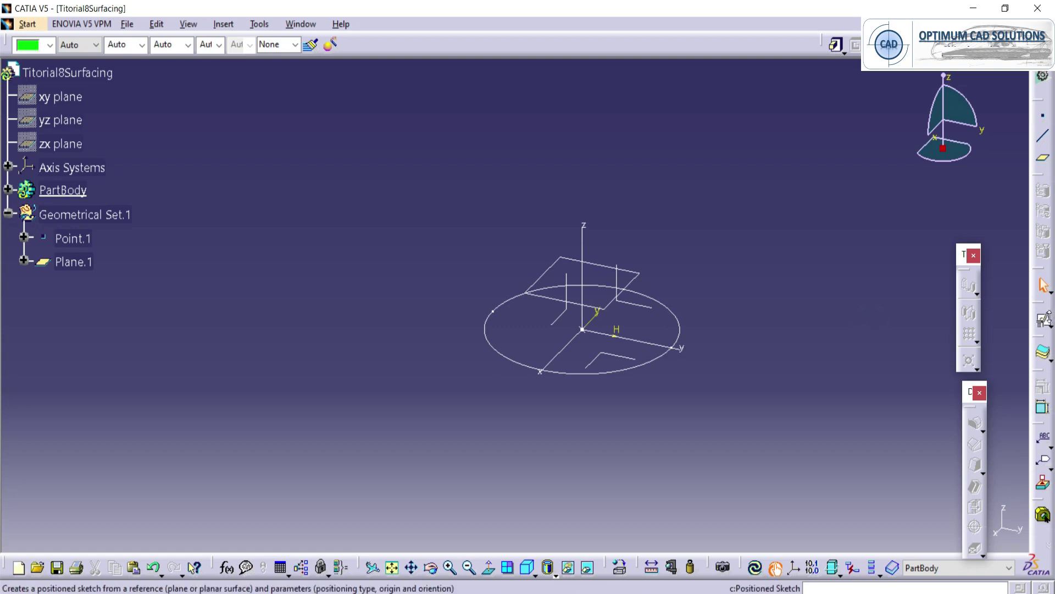
Step: Open a positioned sketch on Plane.1 with Point.1 as projected origin, implicit orientation, H reversed and the axes swapped
left_click(1042, 318)
left_click(637, 273)
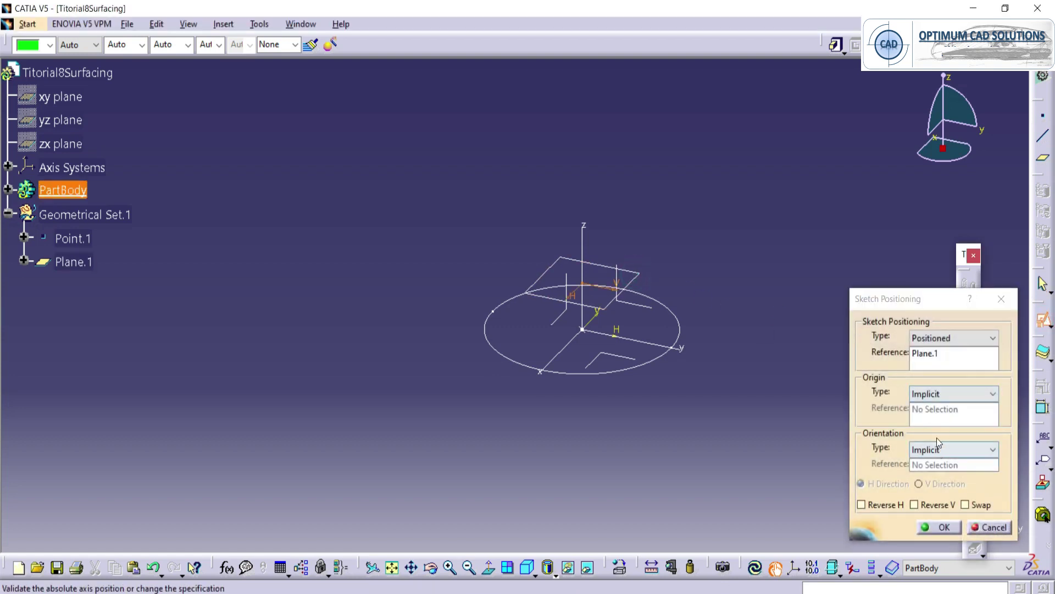
left_click(957, 394)
left_click(937, 434)
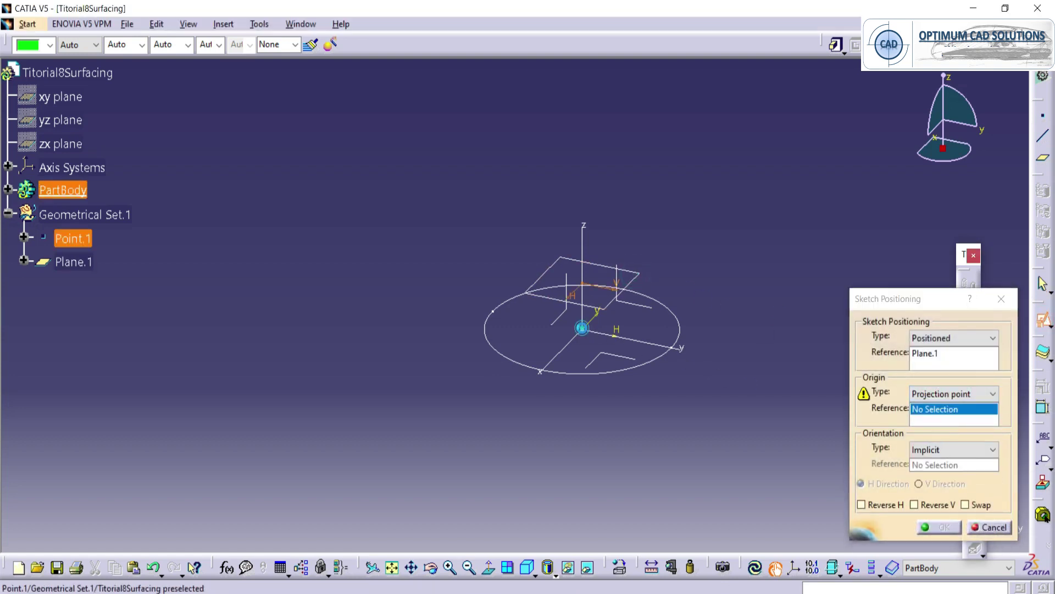
left_click(582, 329)
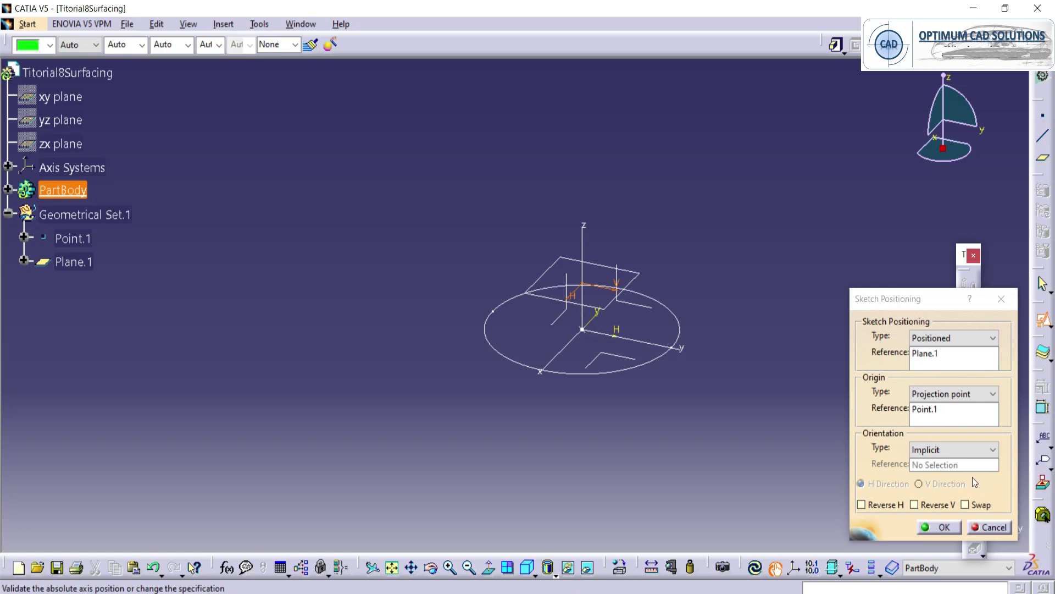
left_click(932, 450)
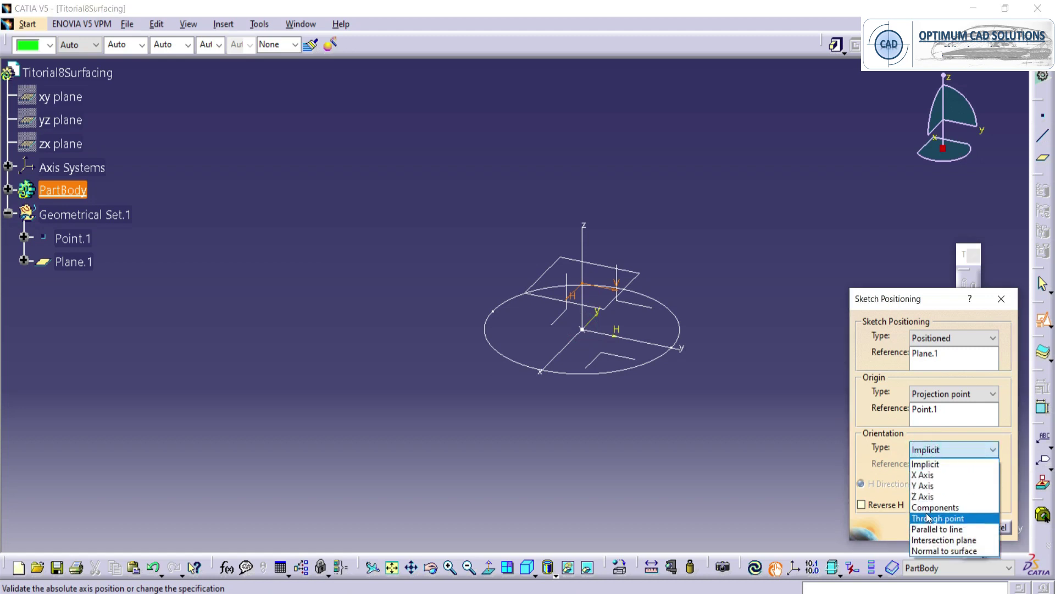
left_click(928, 464)
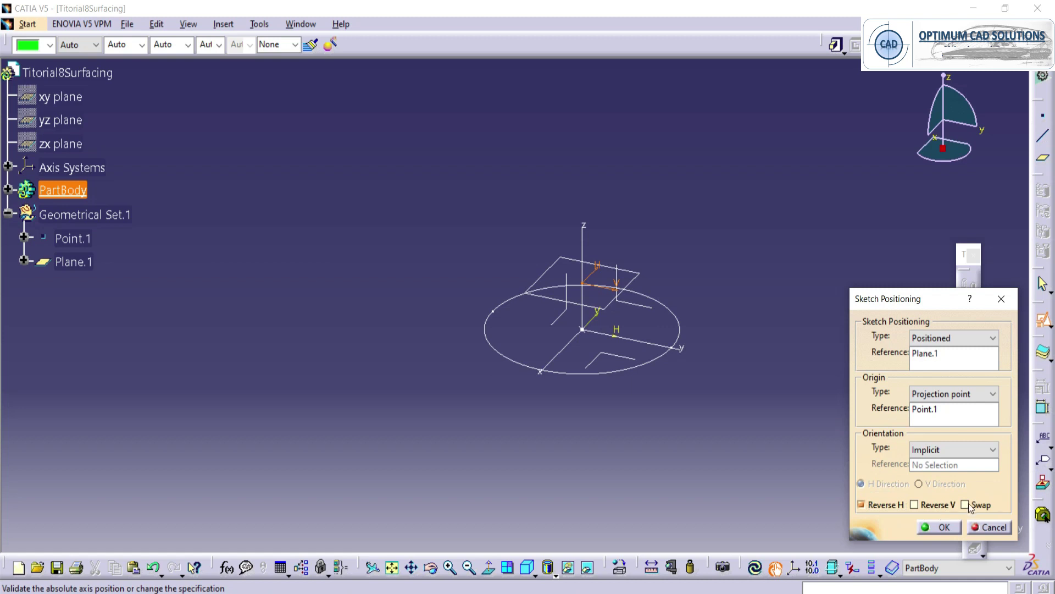
left_click(944, 529)
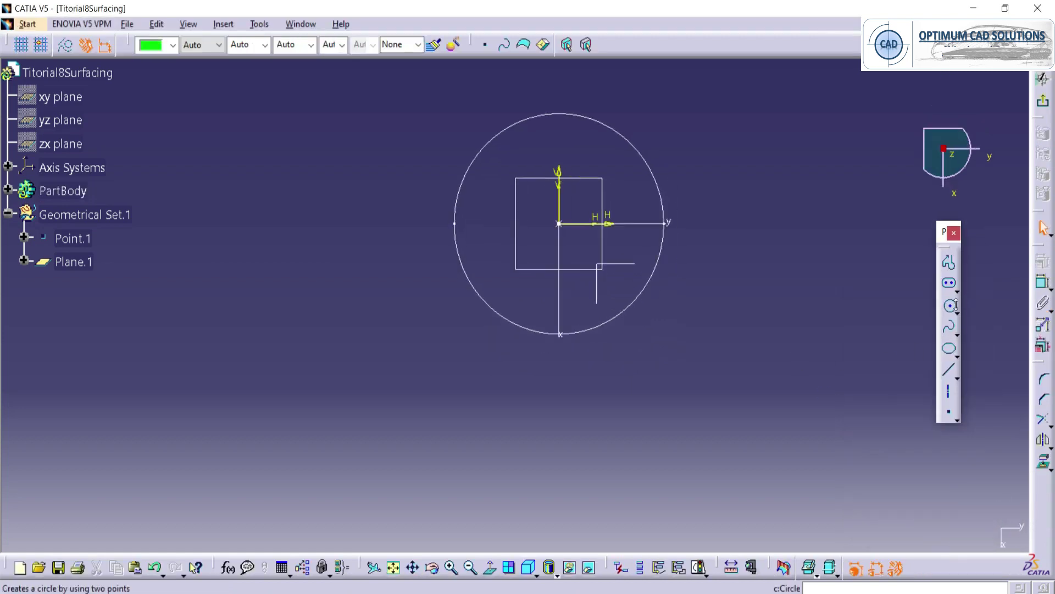
Step: Sketch a circle centred on the origin and dimension its diameter to 150 mm
left_click(950, 305)
left_click(559, 224)
middle_click_drag(623, 282, 638, 357)
left_click(705, 407)
left_click(705, 407)
left_click(1042, 283)
left_click(787, 189)
double_click(787, 189)
type("150")
key("Return")
Step: Examine the side, top and section A-A views in the reference drawing for the body dimensions, and return to CATIA
key("alt+Tab")
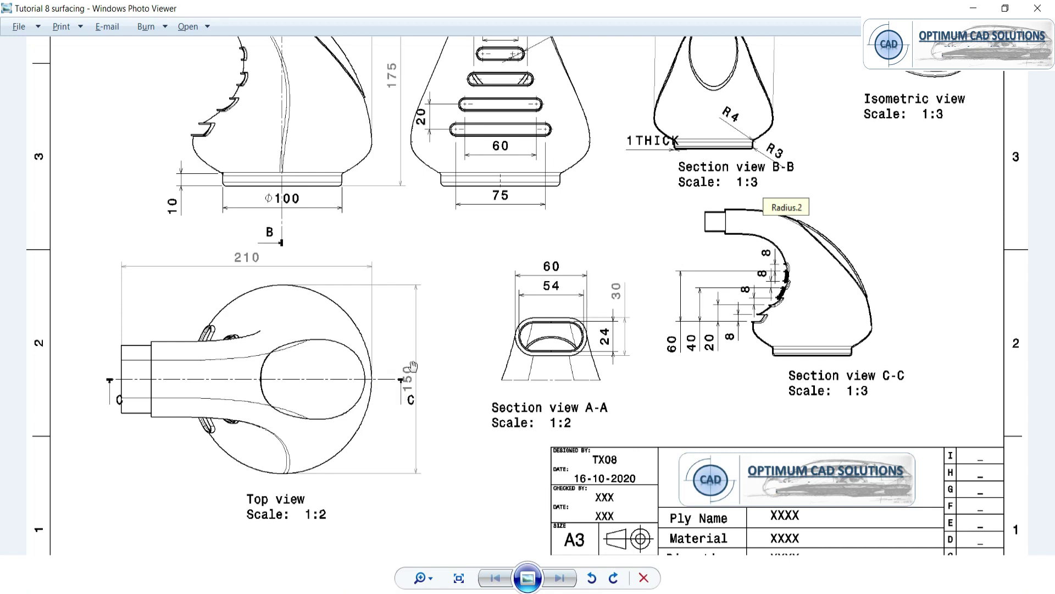
scroll(384, 330, "up", 3)
scroll(384, 330, "down", 3)
left_click_drag(294, 151, 295, 302)
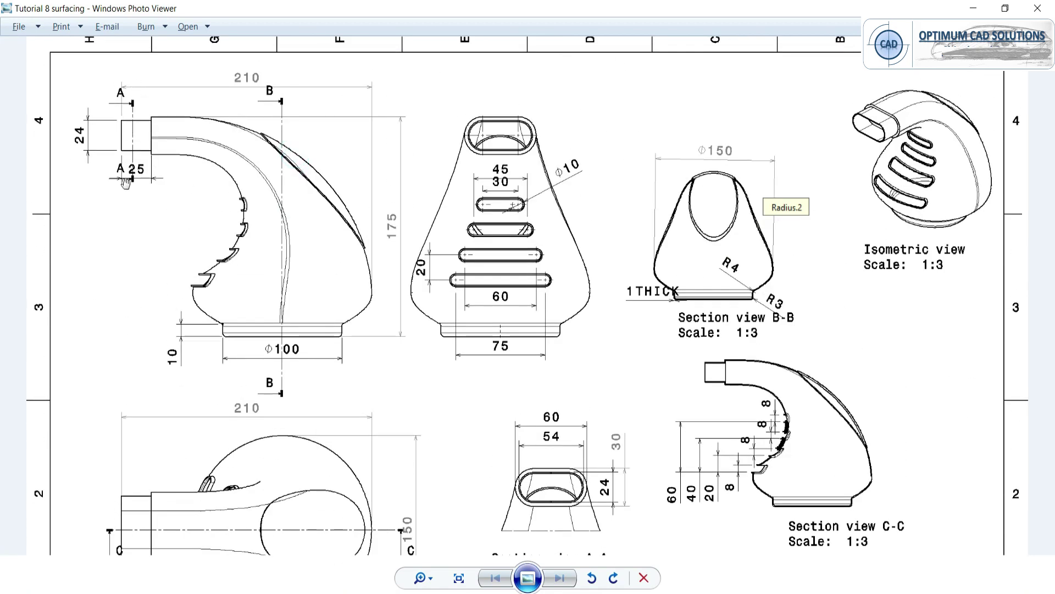
scroll(630, 452, "down", 3)
scroll(522, 362, "up", 3)
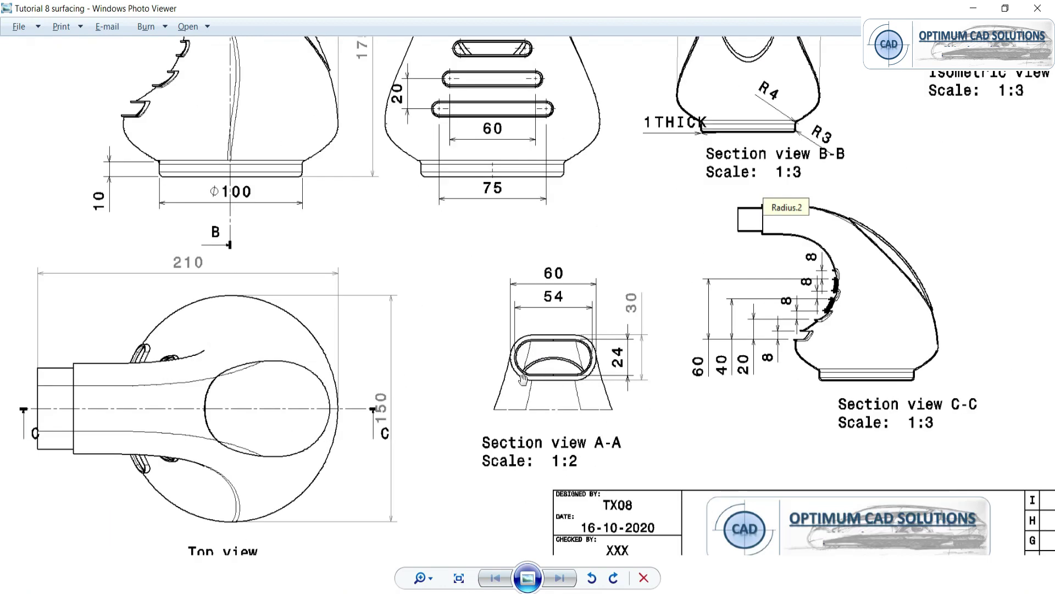
key("alt+Tab")
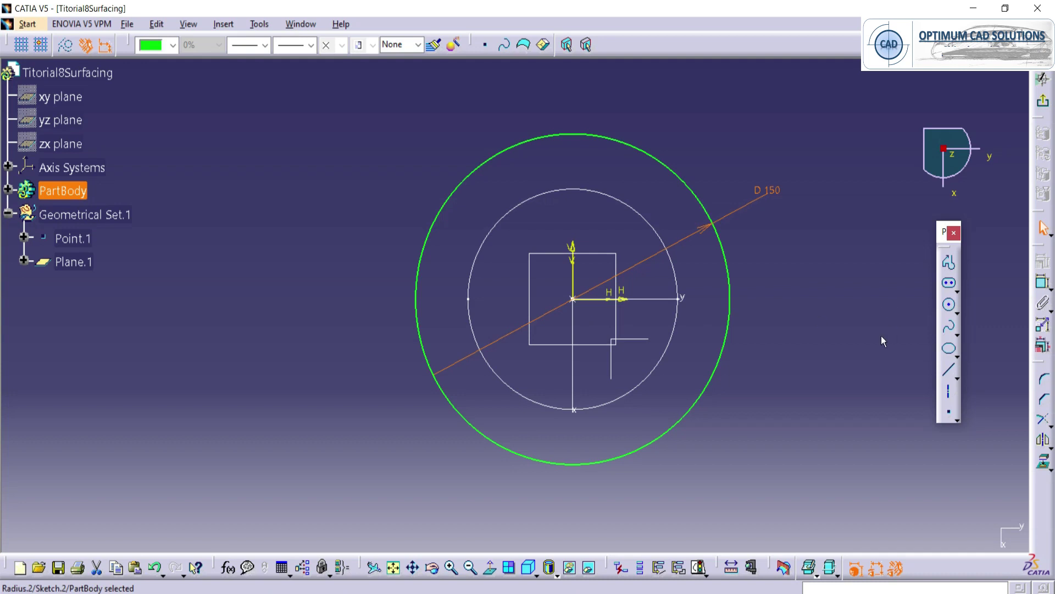
Step: Try to draw construction axes across the 150 mm circle, one horizontal through its centre and one from its topmost point
left_click(950, 392)
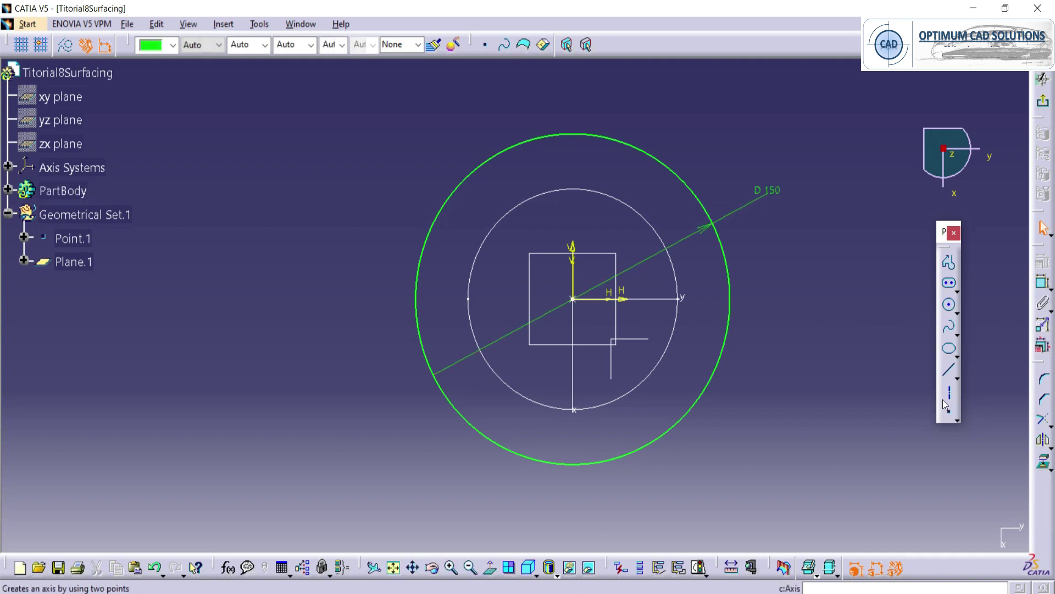
left_click(422, 301)
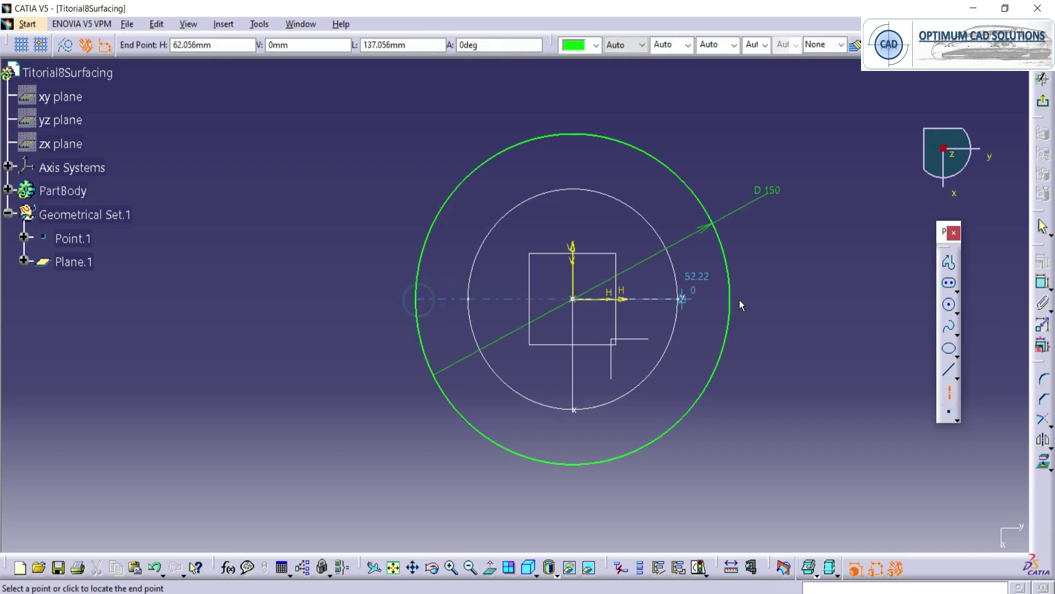
left_click(734, 299)
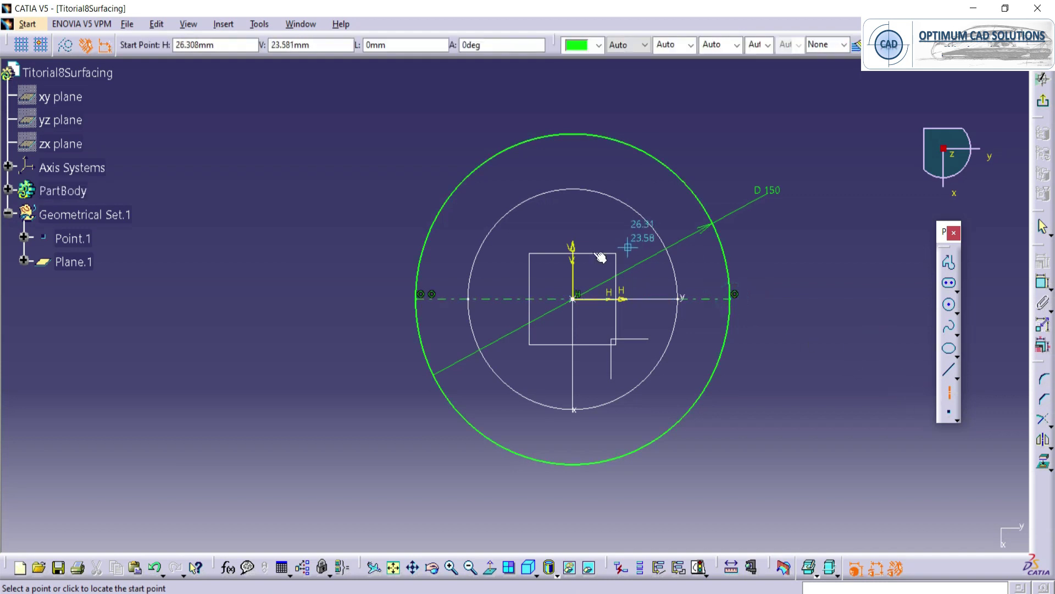
left_click(573, 134)
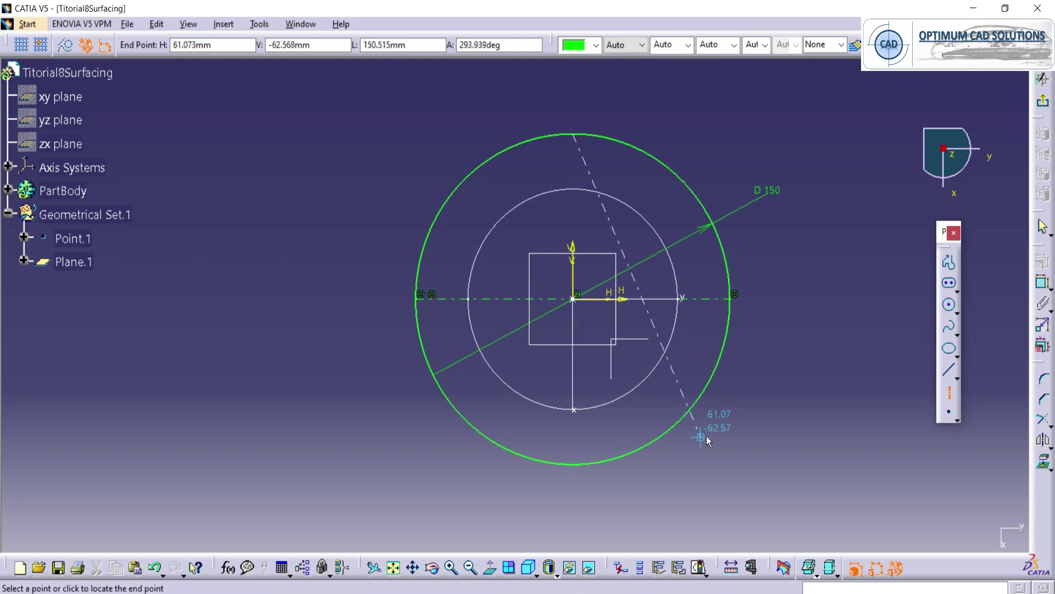
key("Escape")
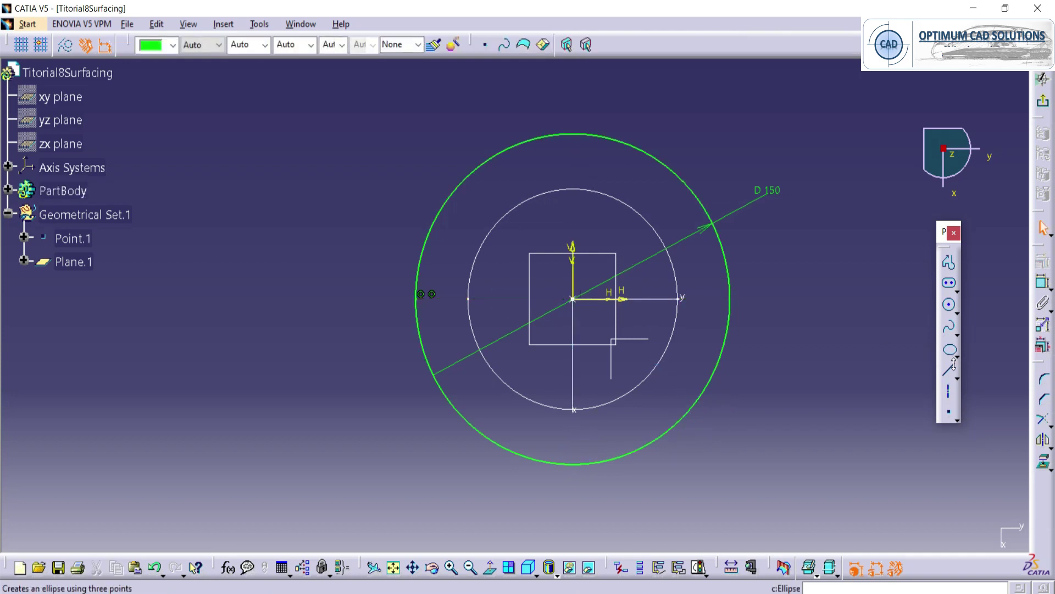
Step: Draw a horizontal axis across the 150 mm circle's upper part, ending on the circle, and dimension it 50 mm above the H axis
left_click(948, 392)
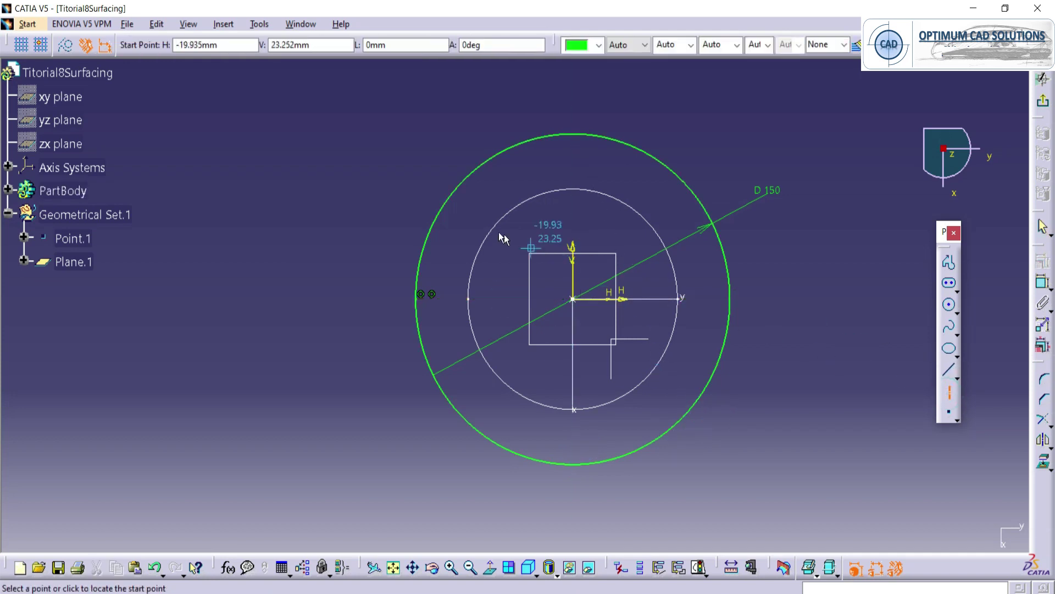
left_click(449, 197)
left_click(702, 197)
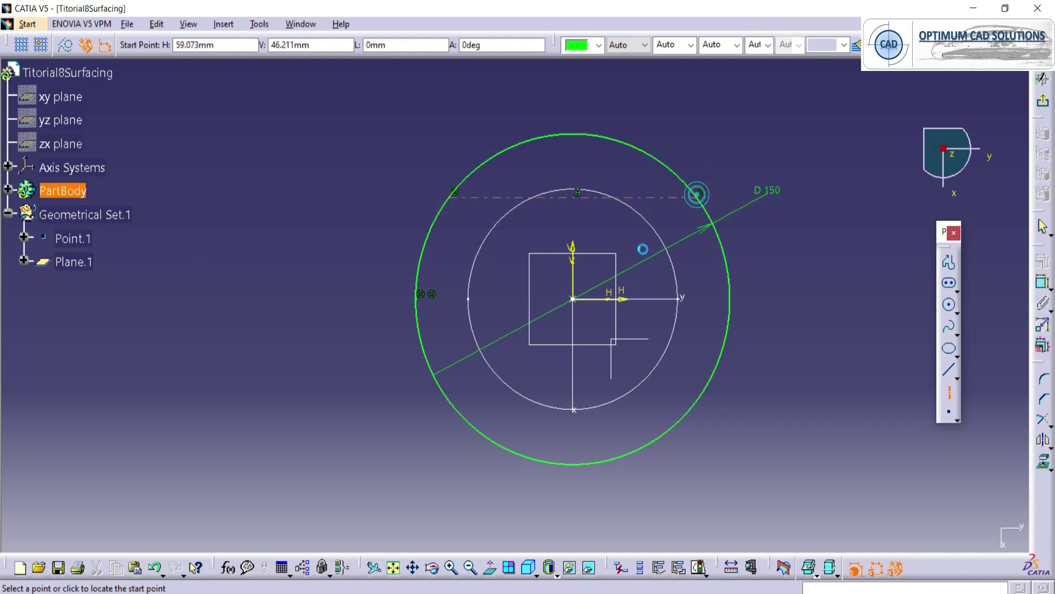
left_click(1043, 283)
left_click(601, 196)
left_click(623, 287)
left_click(365, 230)
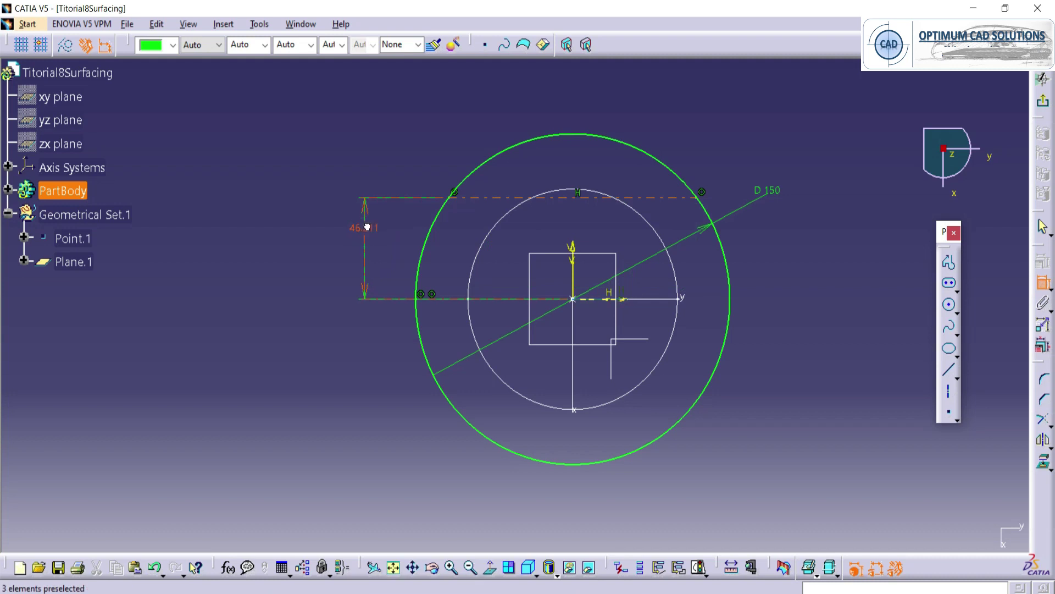
double_click(367, 223)
type("50")
key("Return")
key("Escape")
Step: Create intersection points where the horizontal construction axis meets the 150 mm circle
left_click(952, 413)
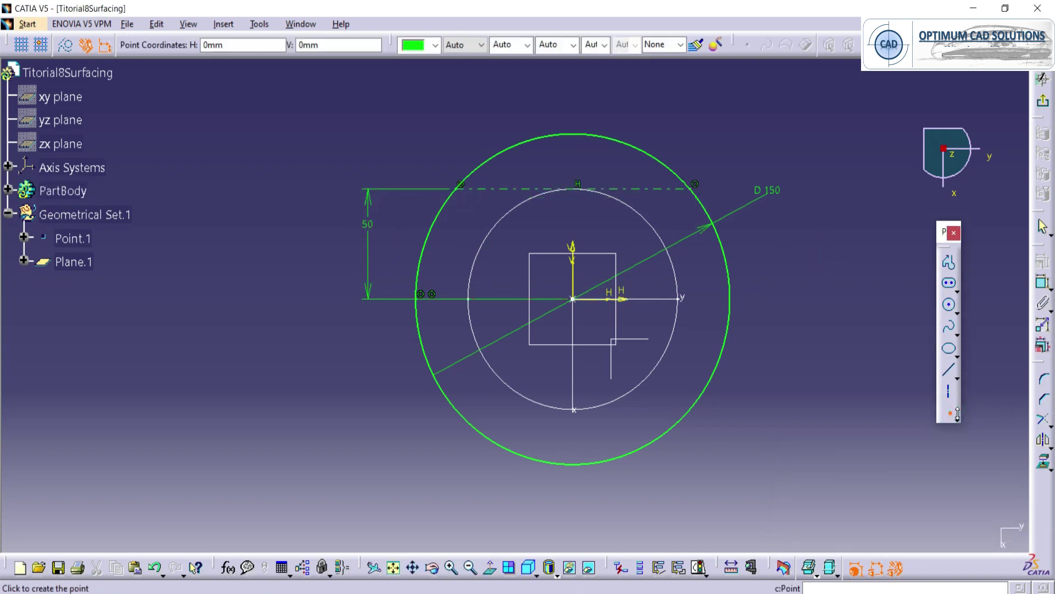
left_click(957, 417)
left_click(1024, 428)
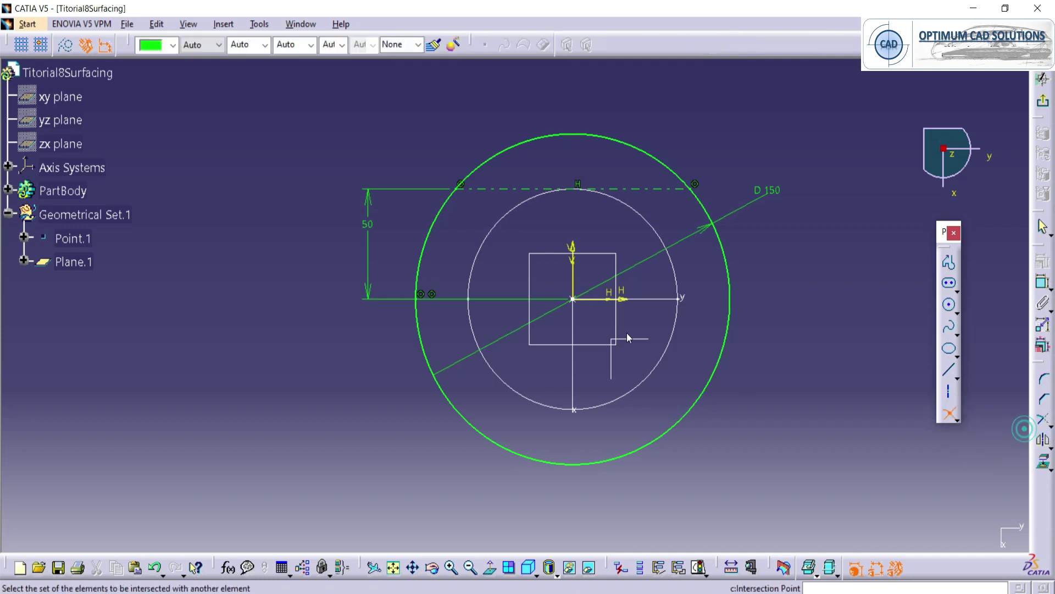
left_click(456, 197)
left_click(484, 190)
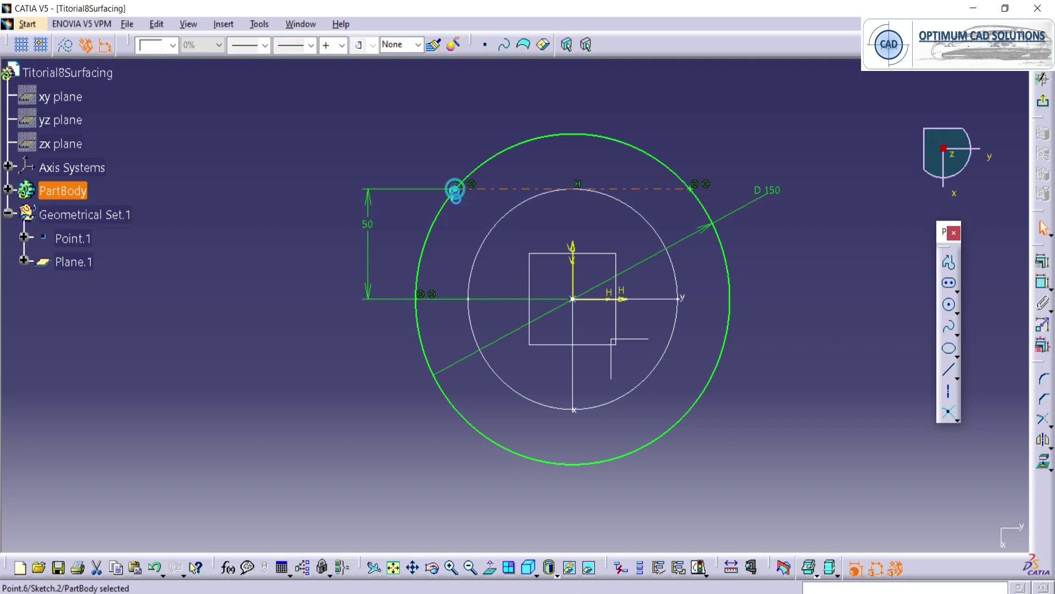
Step: Mirror the two upper intersection points about the H axis onto the lower half of the 150 mm circle
left_click(693, 191, "ctrl")
left_click(1043, 440)
left_click(626, 299)
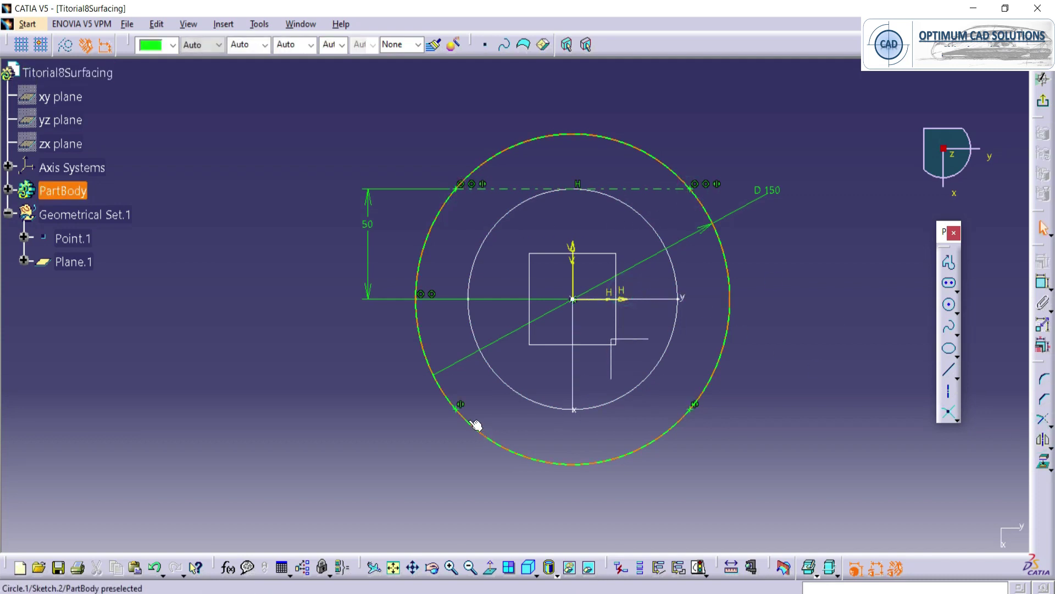
Step: Make output features from all four points on the 150 mm circle
left_click(459, 408)
left_click(693, 406, "ctrl")
left_click(460, 189)
left_click(690, 189, "ctrl")
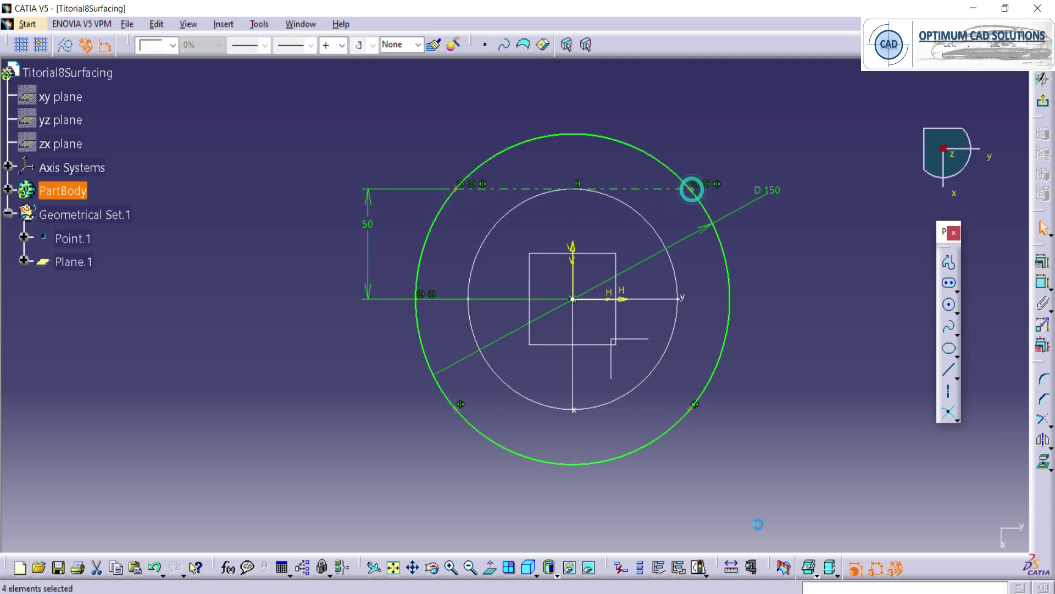
left_click(658, 568)
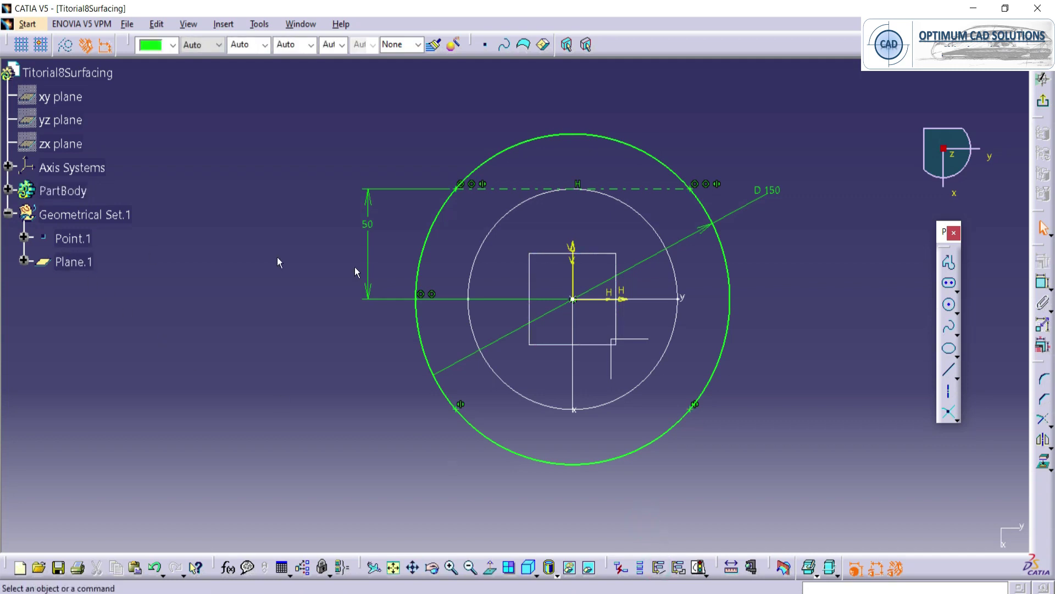
Step: Expand the outputs of the 150 mm circle's sketch in the specification tree, and exit the sketch
left_click(426, 234)
left_click(8, 190)
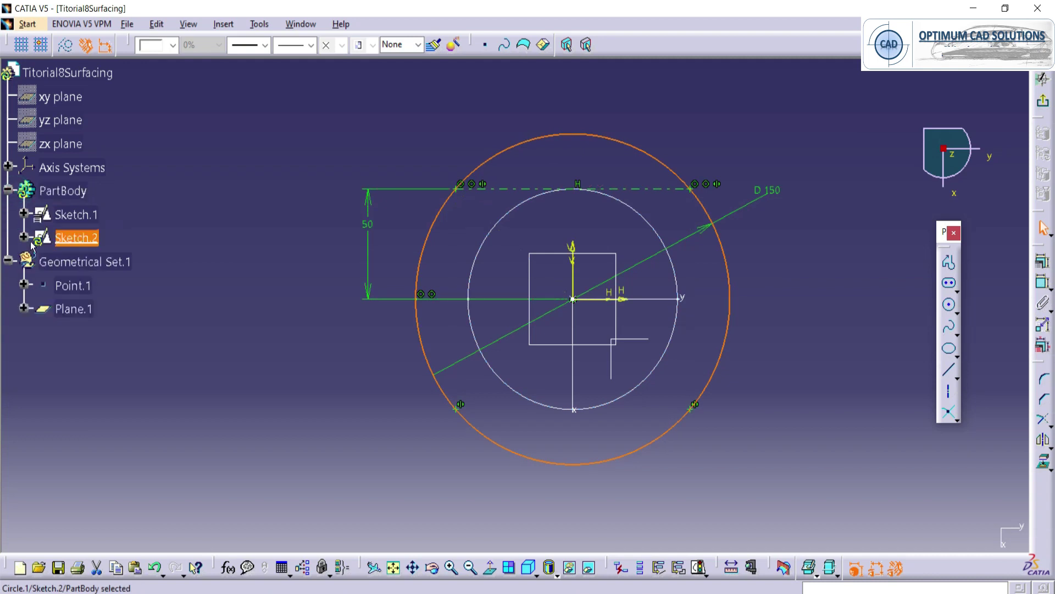
left_click(24, 236)
left_click(40, 332)
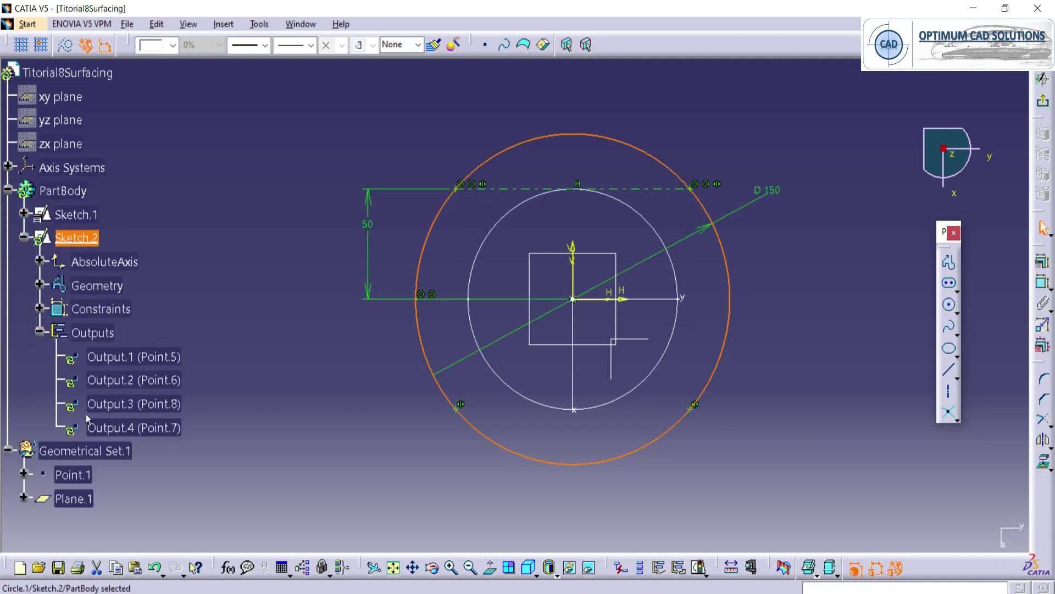
left_click(1044, 103)
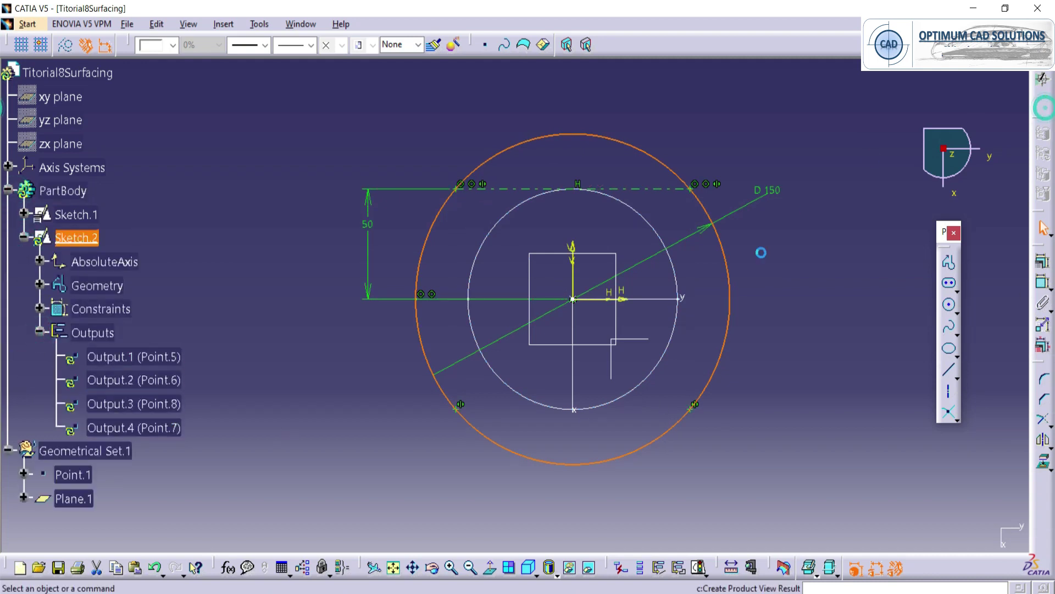
Step: Open the 100 mm circle's sketch and draw a horizontal axis across its upper part with both ends on the circle
double_click(639, 403)
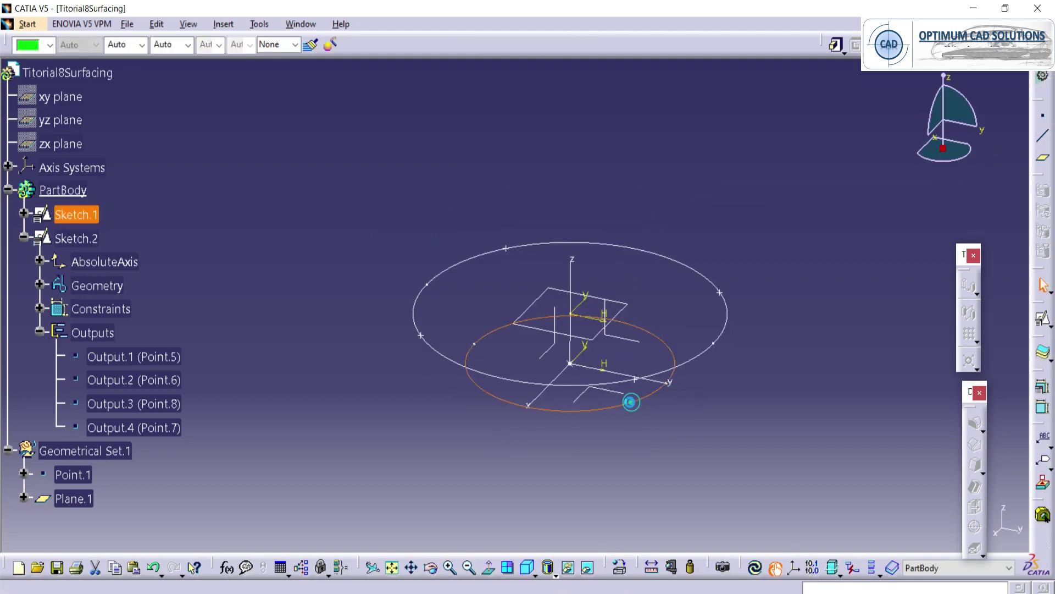
left_click(949, 392)
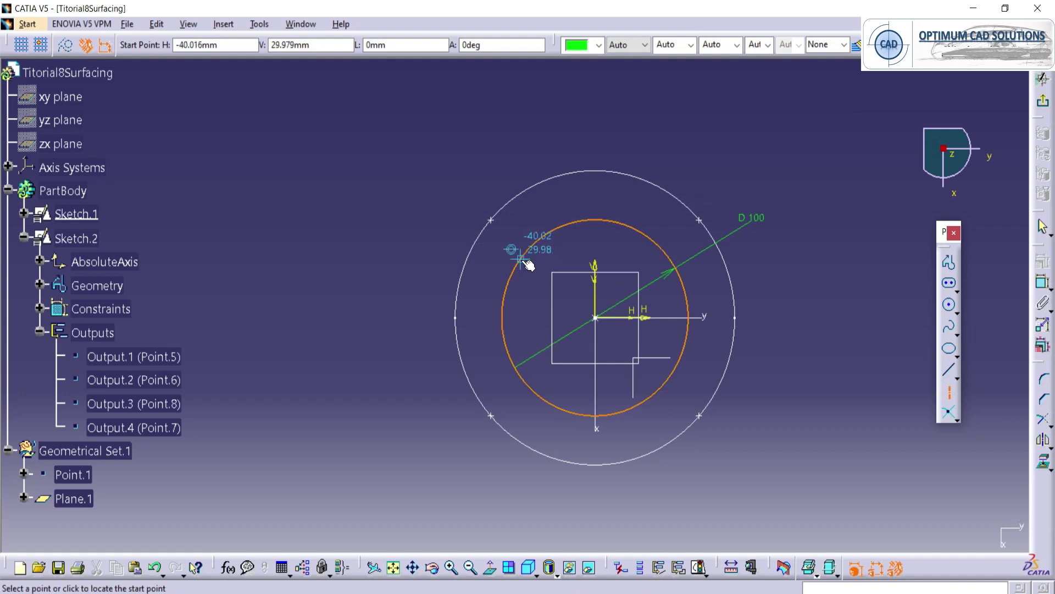
left_click(526, 253)
left_click(675, 253)
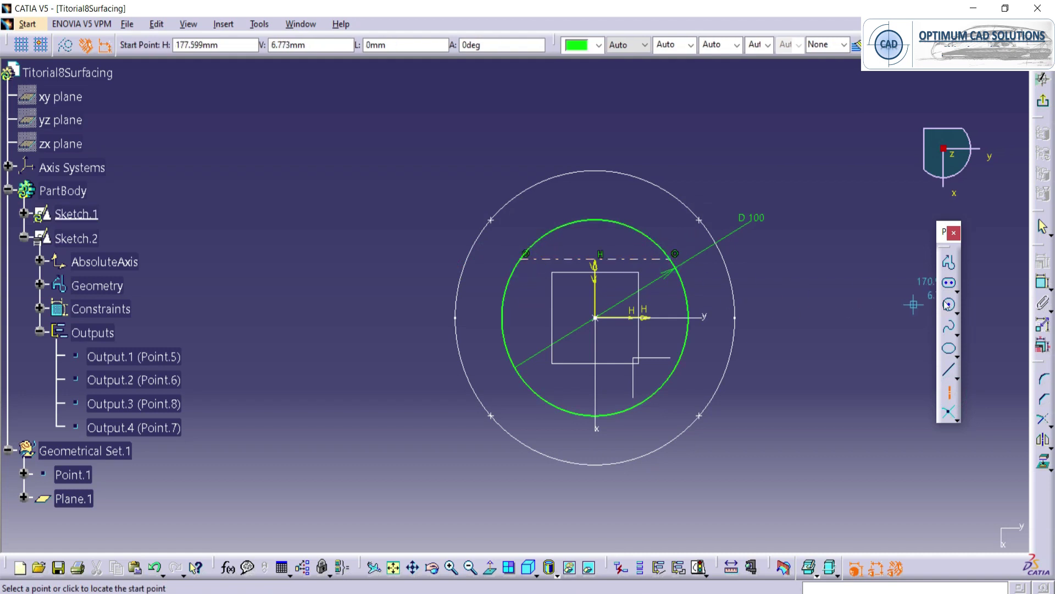
Step: Dimension the new axis from the H axis and set its distance to 30 mm
left_click(1042, 282)
left_click(640, 258)
left_click(640, 317)
left_click(424, 318)
double_click(423, 310)
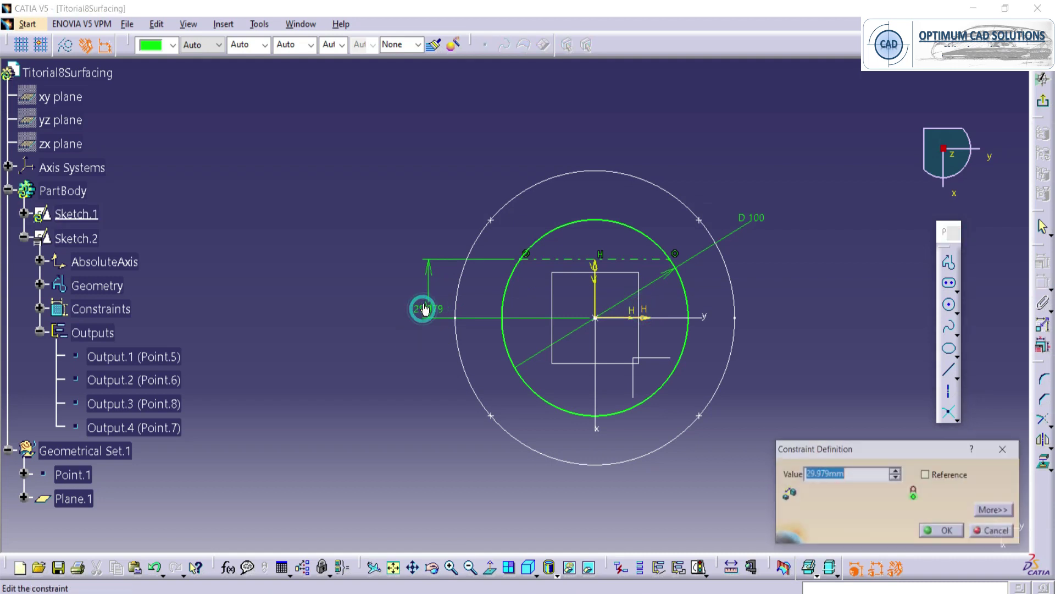
type("25")
key("Return")
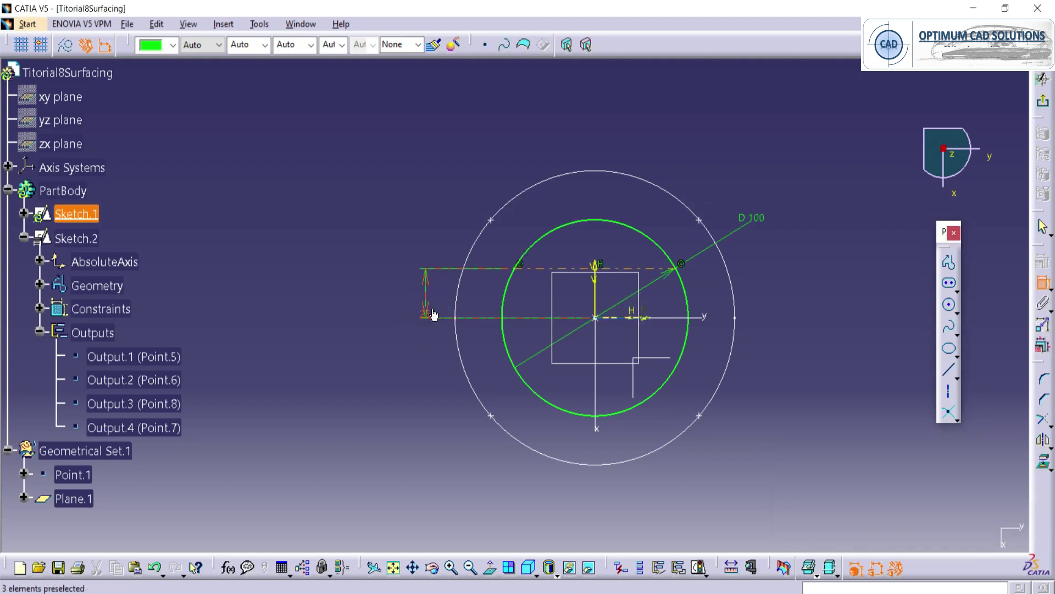
double_click(427, 312)
type("30mm")
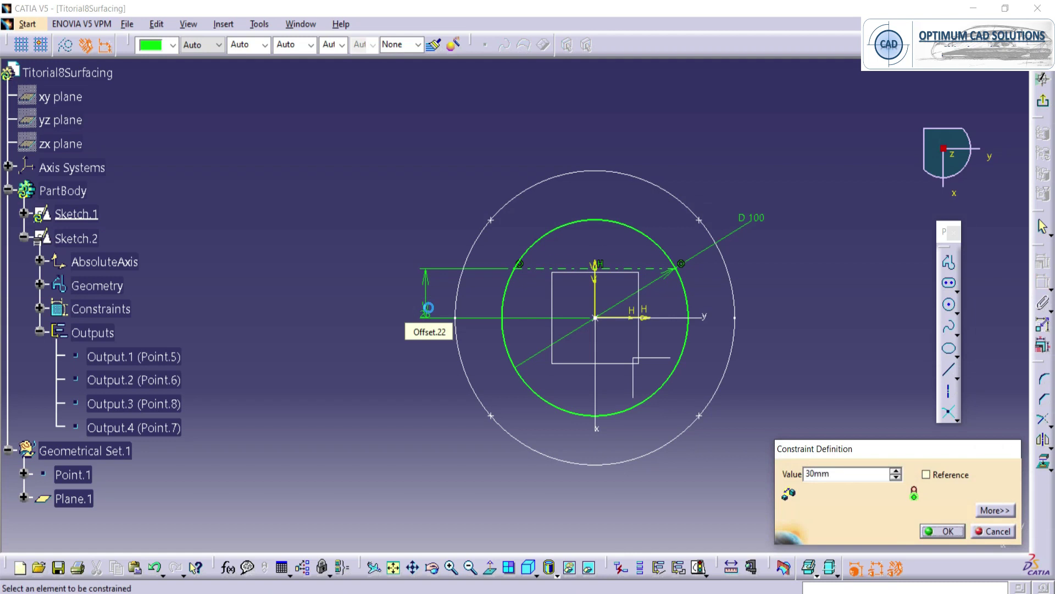
key("Return")
Step: Create intersection points where the 30 mm offset axis meets the 100 mm circle
left_click(942, 420)
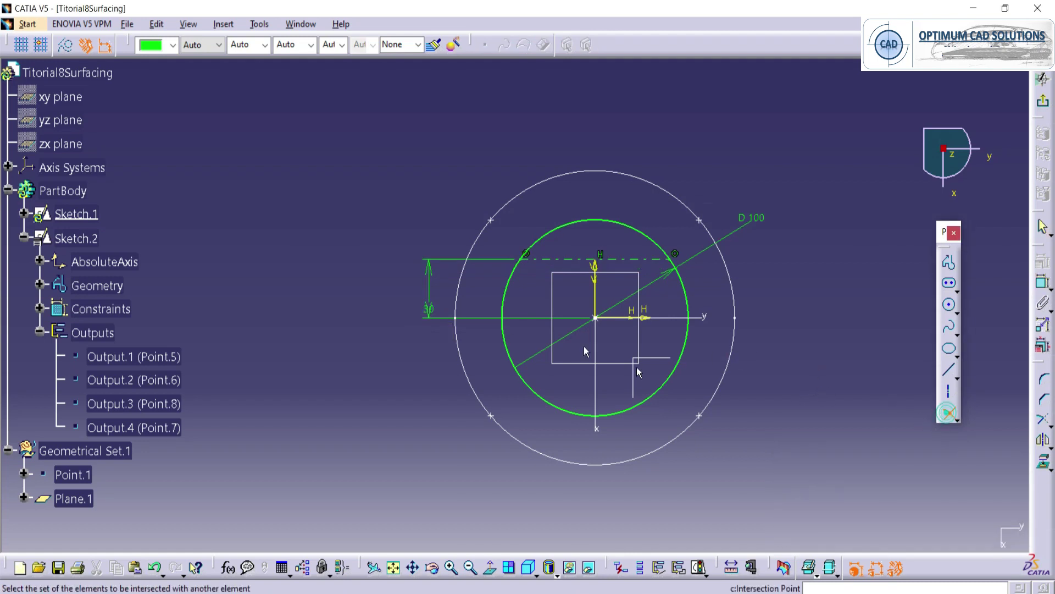
scroll(515, 304, "up", 3)
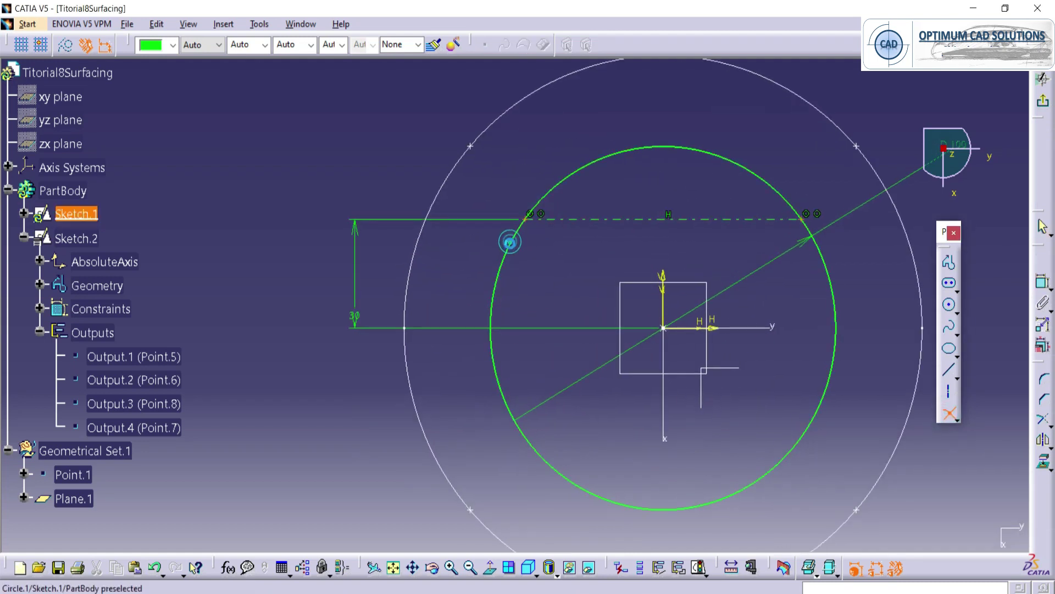
left_click(526, 216)
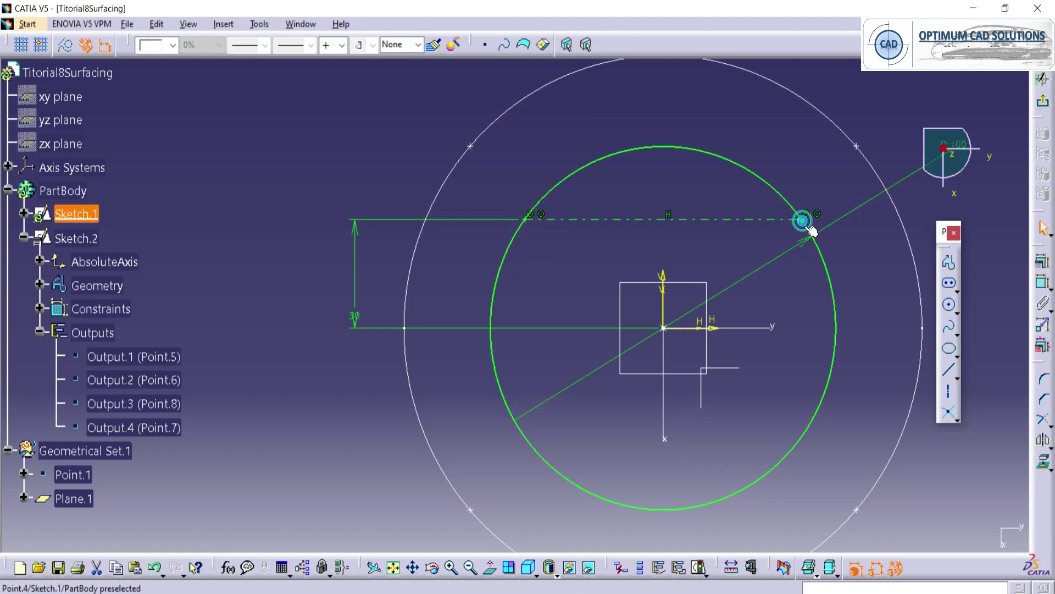
Step: Mirror each of the two intersection points on the 100 mm circle about the H axis
left_click(1042, 439)
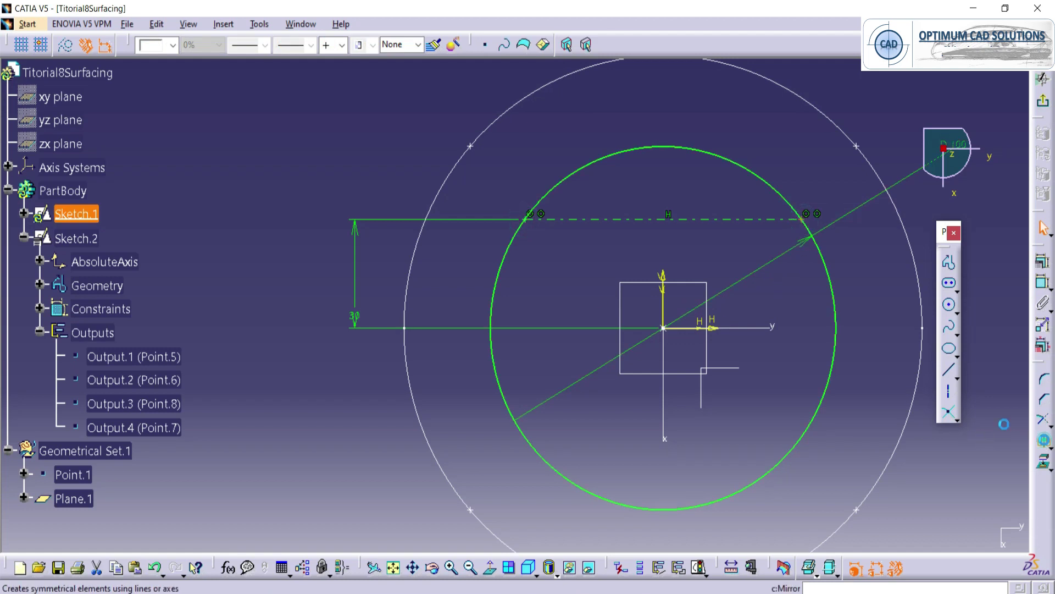
left_click(716, 324)
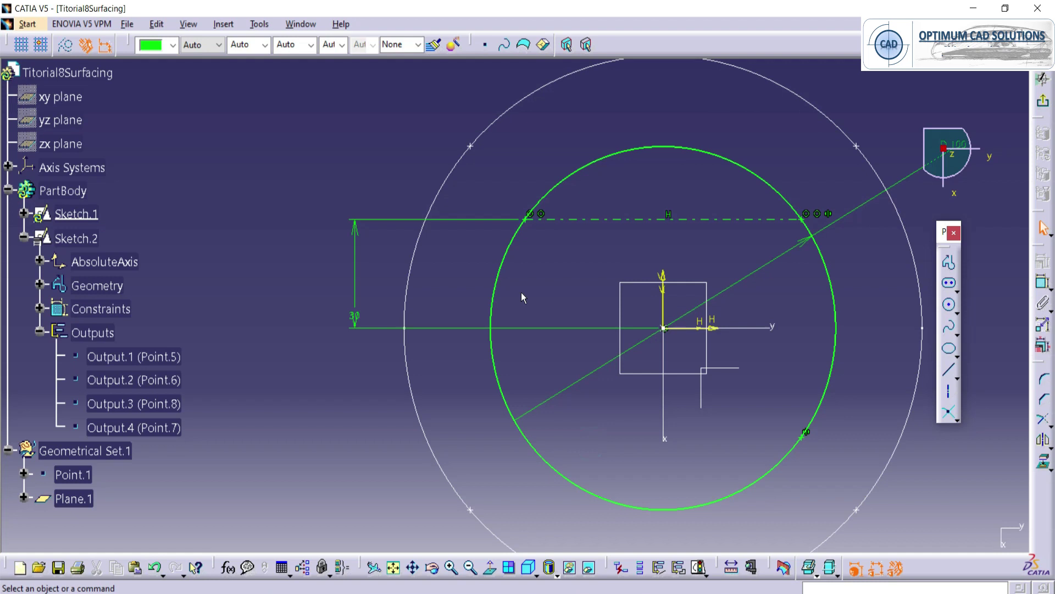
left_click(529, 219)
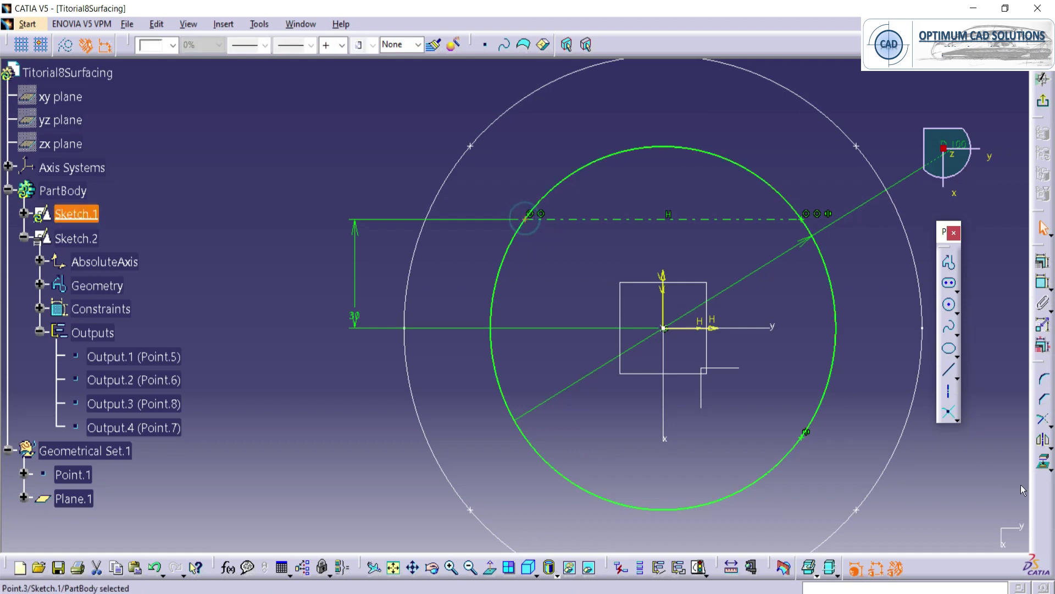
left_click(720, 321)
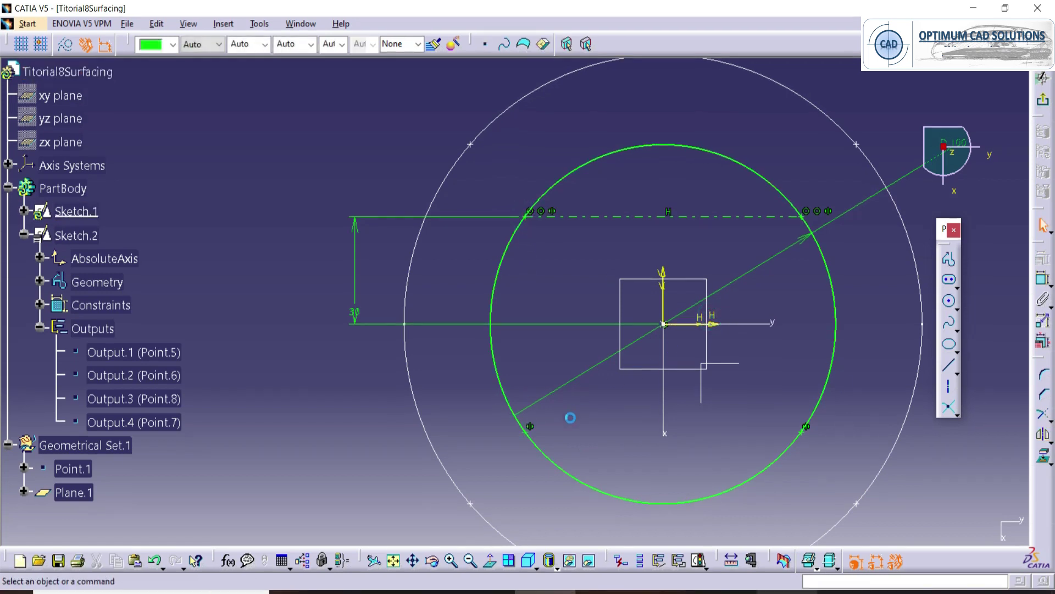
Step: Make output features from the four points on the 100 mm circle, and exit the sketch to the 3D view
left_click(529, 430)
left_click(531, 217)
left_click(526, 216)
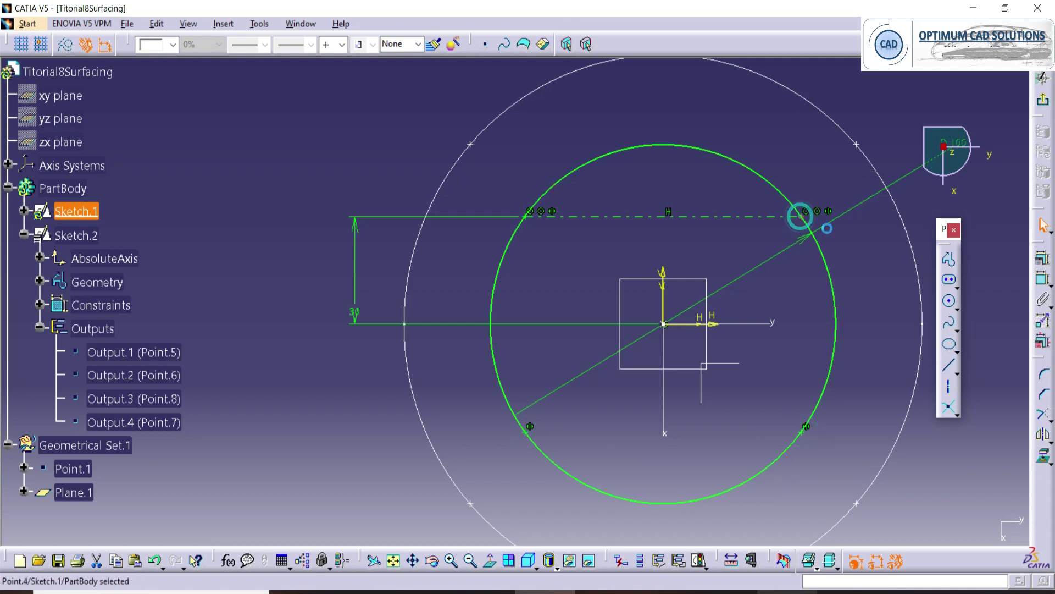
left_click(659, 561)
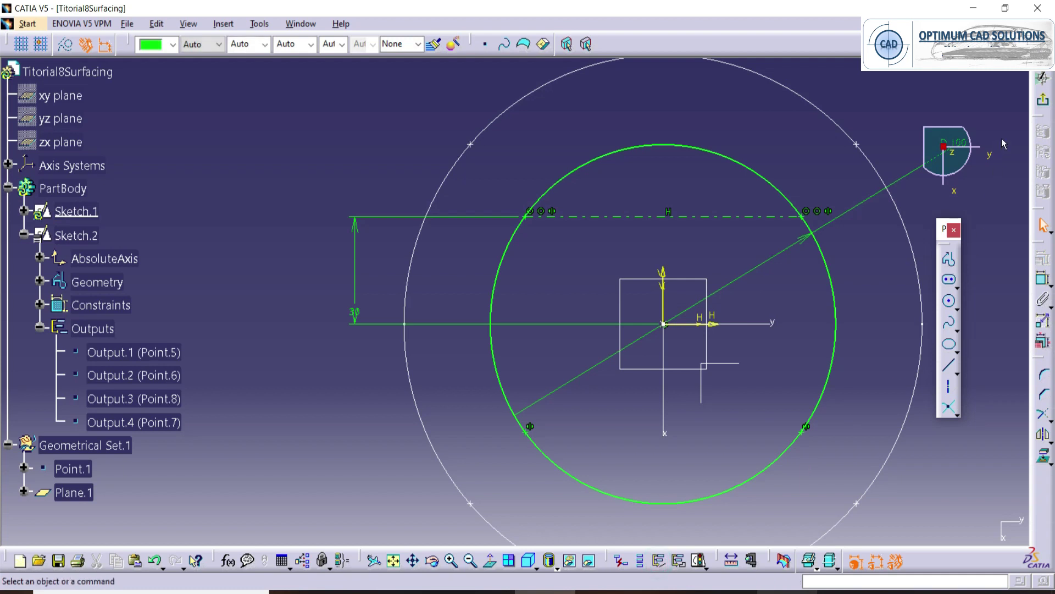
left_click(1042, 100)
mouse_move(770, 266)
middle_mouse_down()
mouse_move(577, 365)
mouse_move(605, 314)
middle_mouse_up()
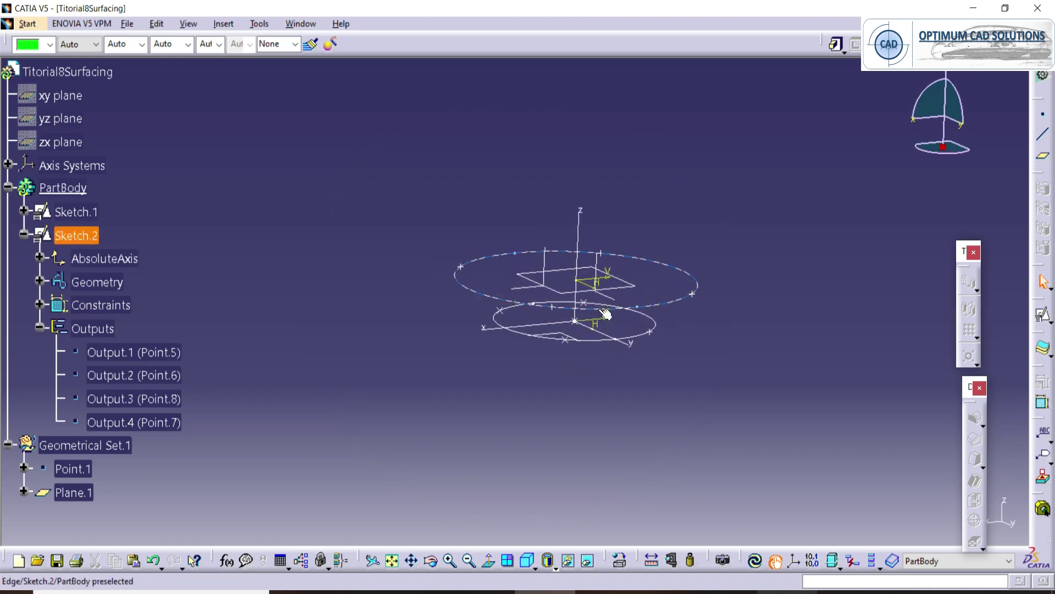
Step: Examine the side, top and section views in the reference drawing for the nozzle end's position, and return to CATIA
key("alt+Tab")
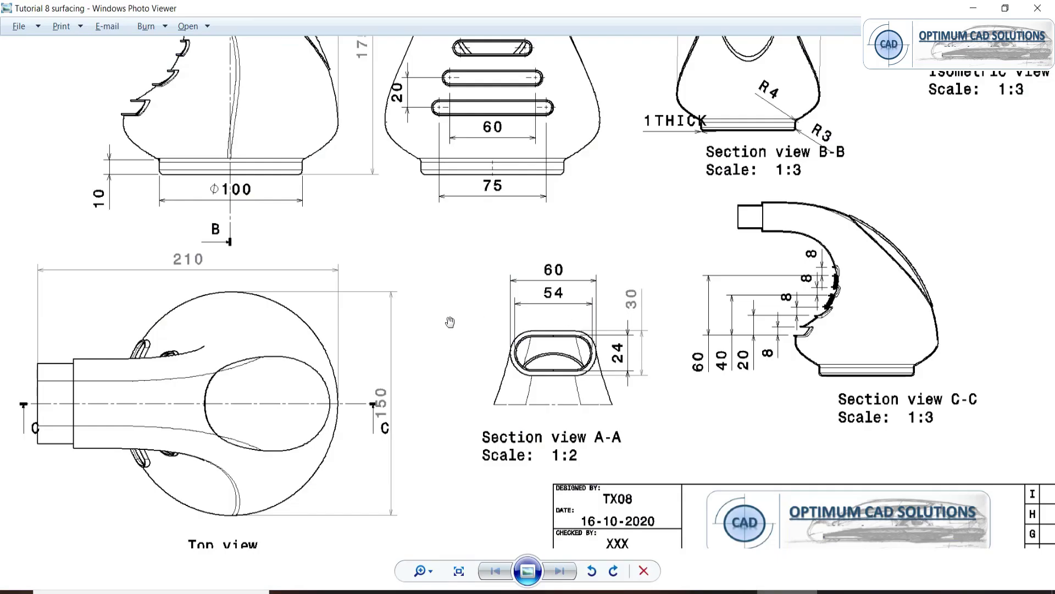
scroll(450, 322, "down", 3)
scroll(390, 180, "up", 3)
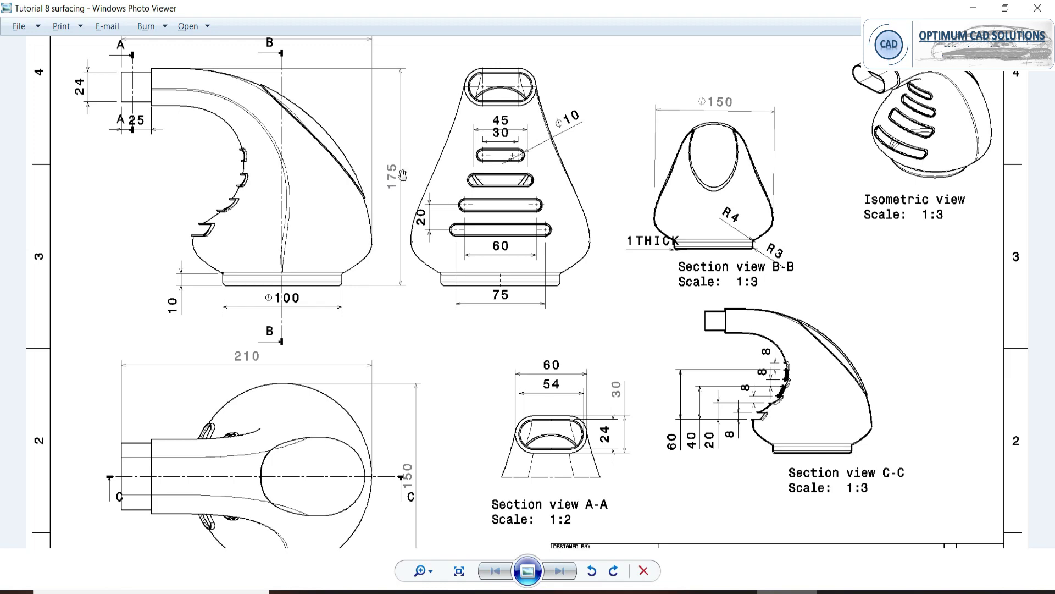
key("alt+Tab")
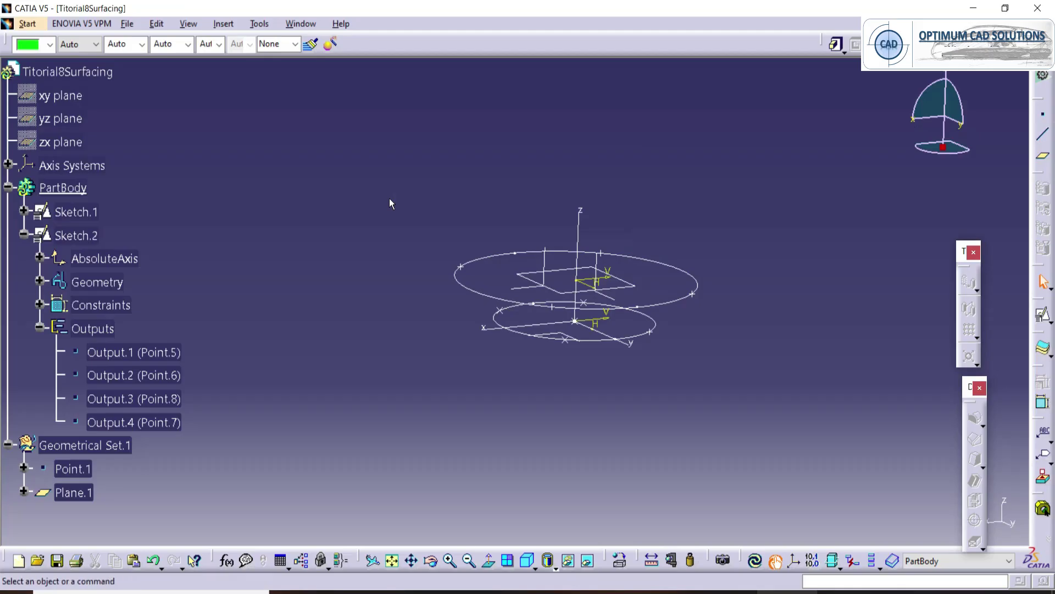
middle_click_drag(797, 243, 847, 269)
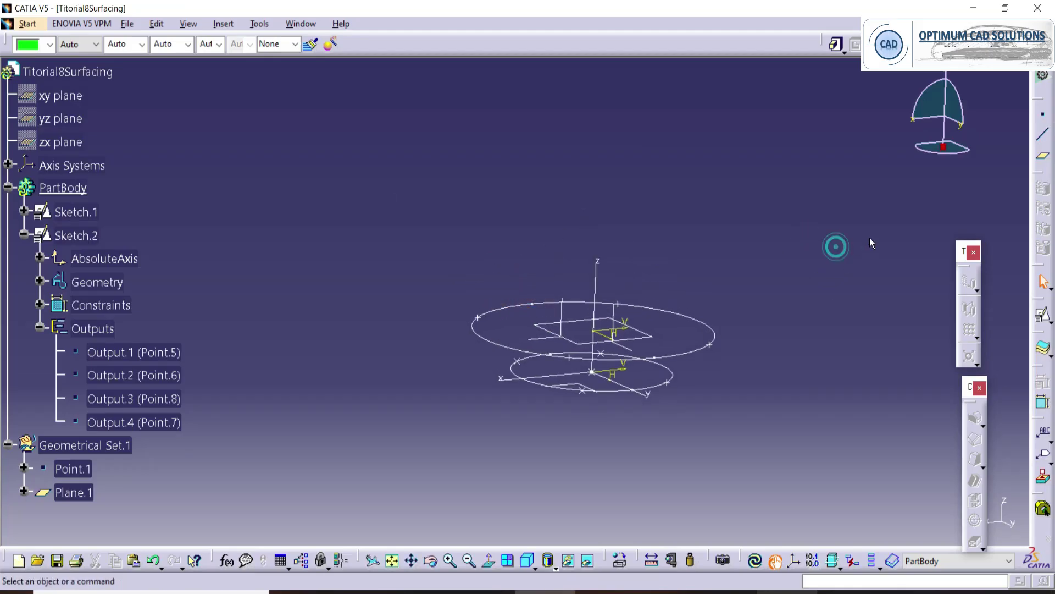
key("alt+Tab")
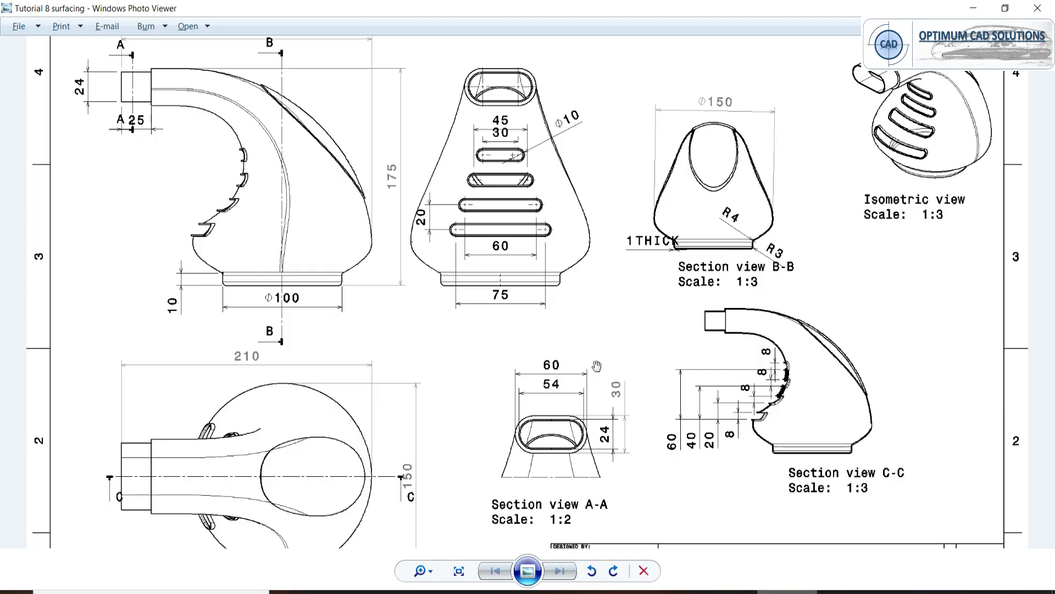
key("alt+Tab")
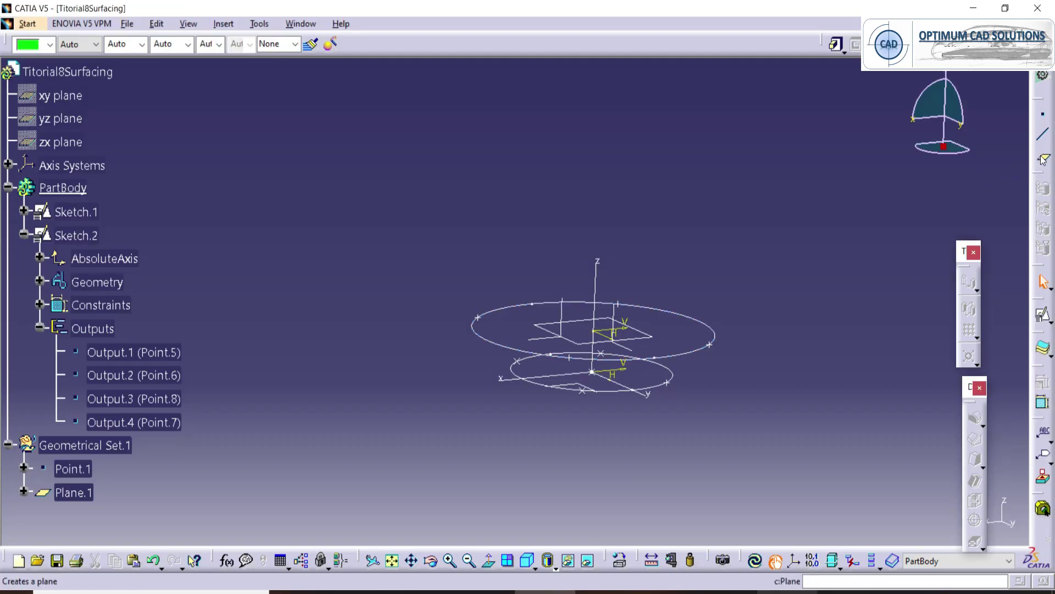
Step: Create a plane offset 170 mm from the axis system's ZX plane in the reversed direction
mouse_move(602, 269)
middle_mouse_down()
mouse_move(601, 315)
mouse_move(697, 363)
mouse_move(632, 238)
mouse_move(521, 373)
mouse_move(486, 337)
mouse_move(525, 344)
mouse_move(556, 374)
middle_mouse_up()
left_click(528, 560)
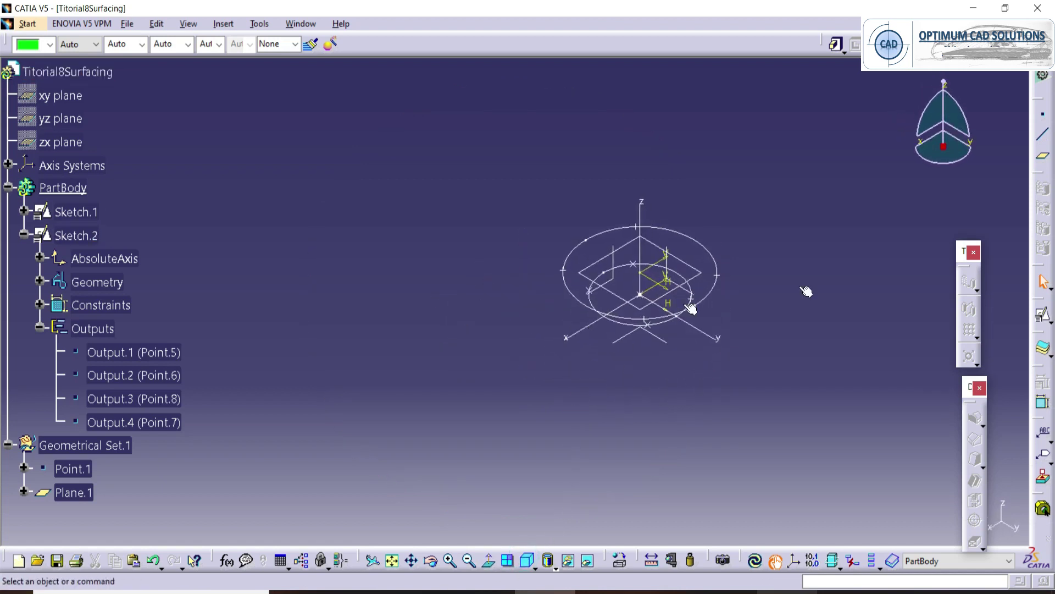
left_click(1043, 155)
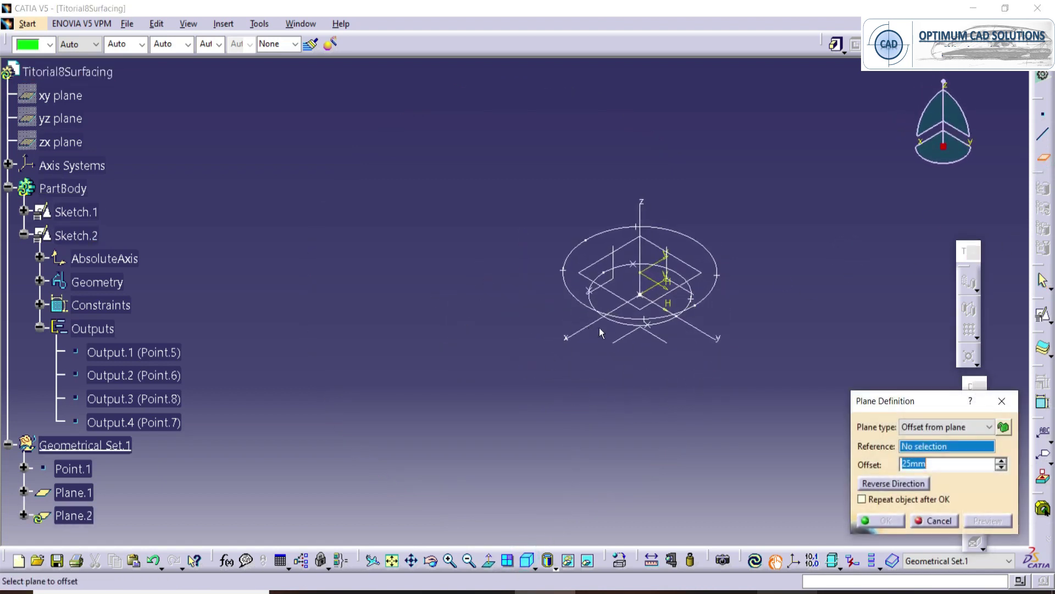
left_click(611, 265)
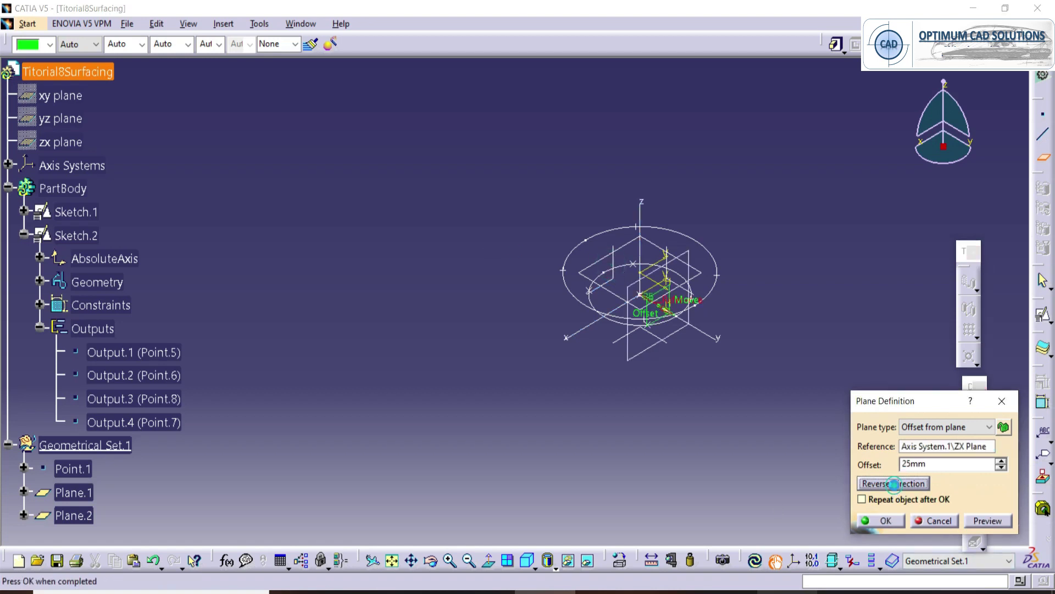
left_click(894, 484)
left_click(880, 464)
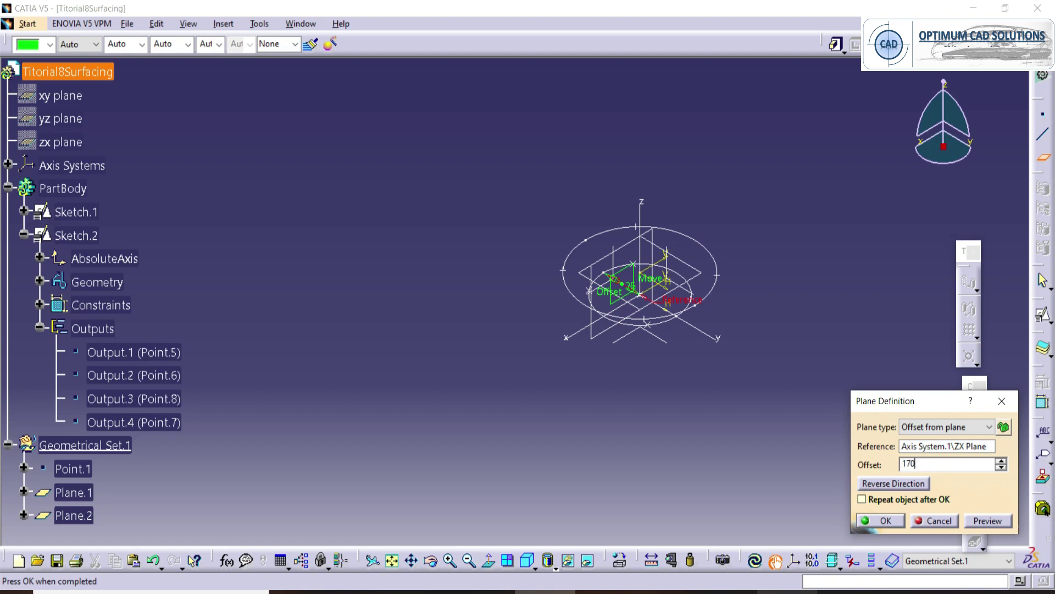
left_click(881, 520)
Step: Start a positioned sketch on the 170 mm offset plane and draw a horizontal elongated hole above the origin, with a radius of about 30 mm
left_click(1043, 314)
left_click(547, 168)
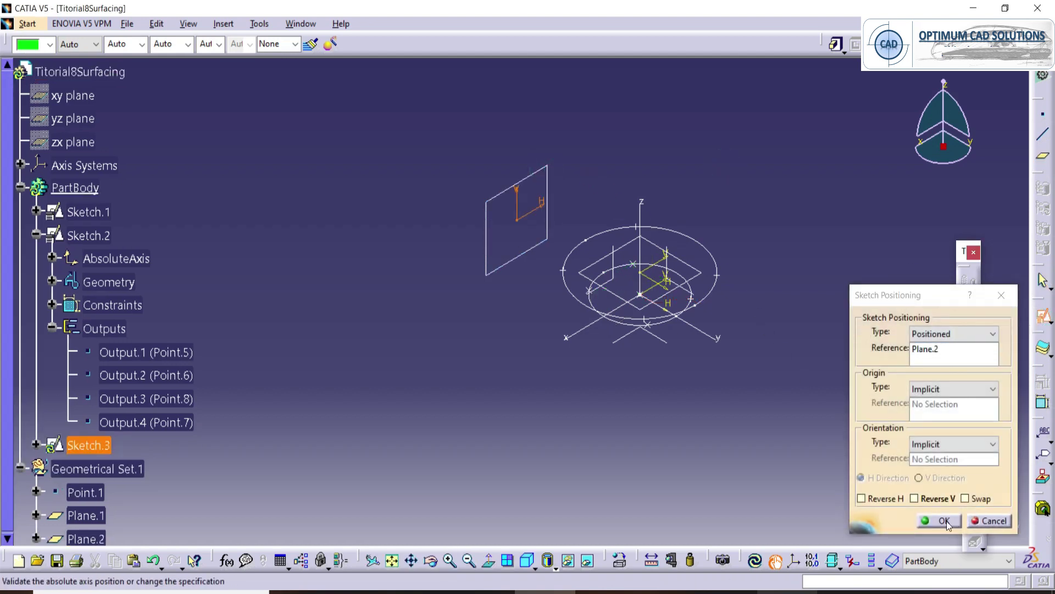
left_click(947, 521)
mouse_move(505, 165)
middle_mouse_down()
mouse_move(573, 294)
mouse_move(563, 285)
middle_mouse_up()
left_click(949, 283)
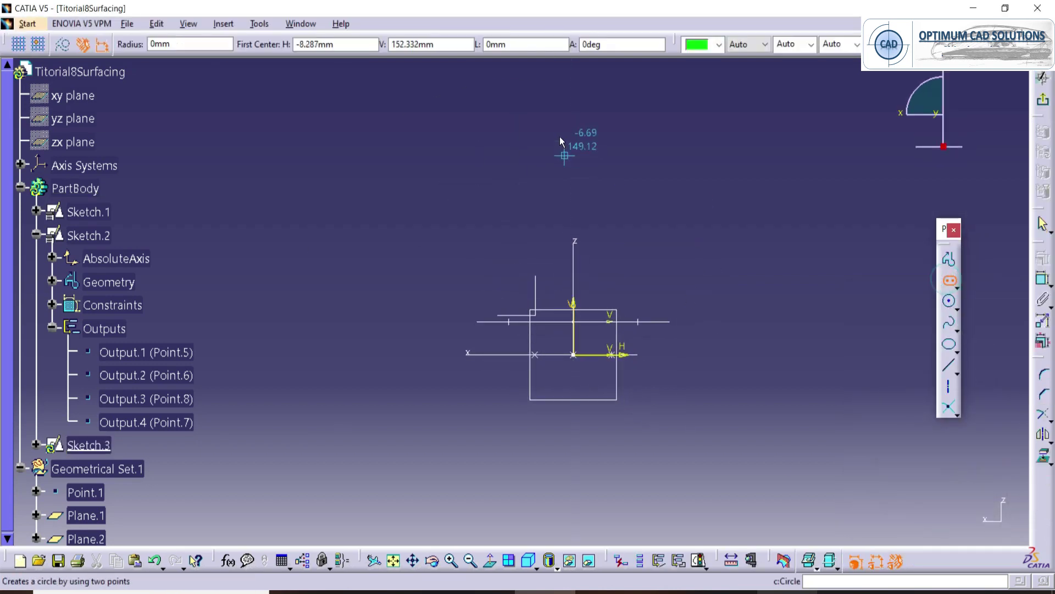
left_click(541, 125)
left_click(608, 122)
left_click(609, 164)
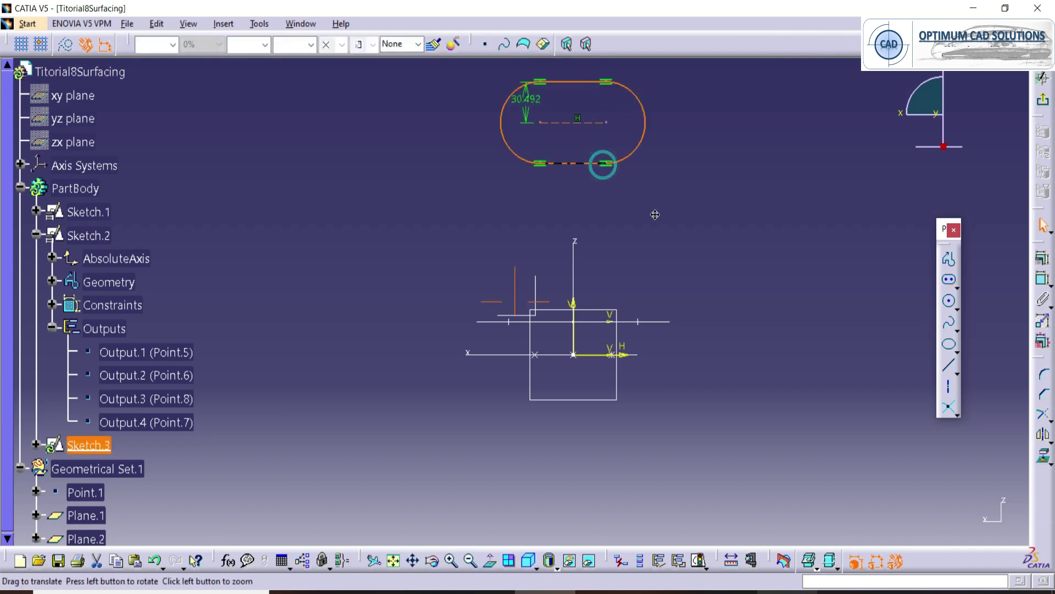
middle_click_drag(690, 212, 707, 250)
left_click(708, 250)
Step: Check the nozzle section's height in the reference drawing and set the elongated hole's radius to 15 mm
double_click(554, 193)
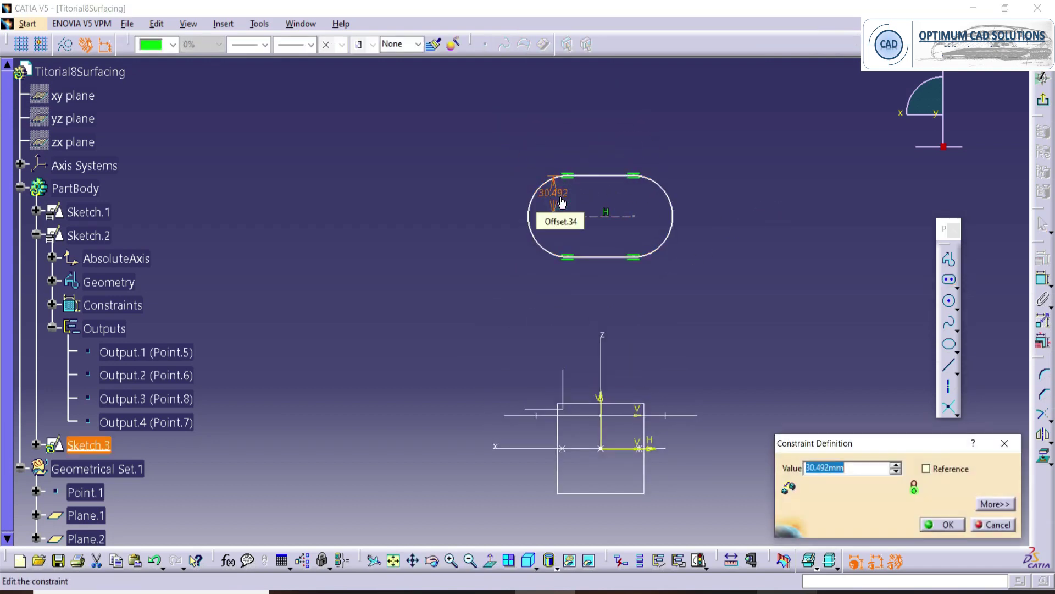
key("alt+Tab")
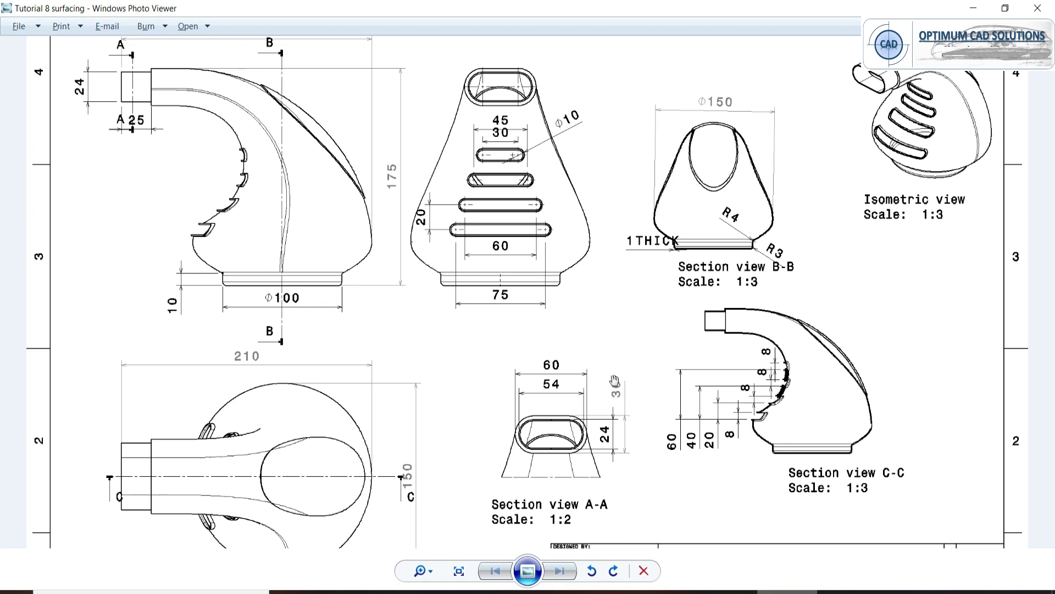
key("alt+Tab")
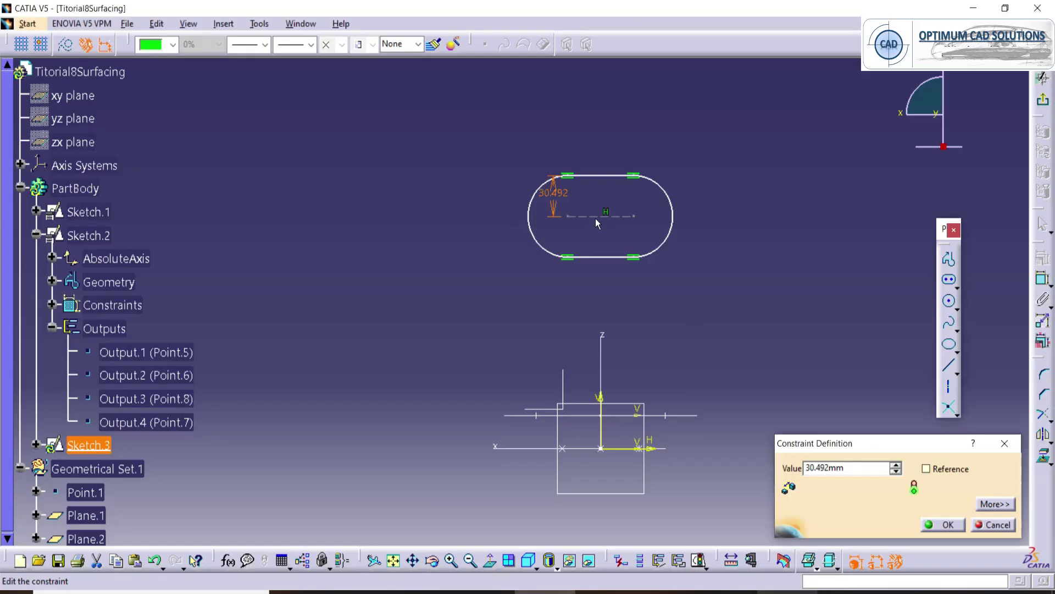
double_click(556, 197)
type("15")
key("Return")
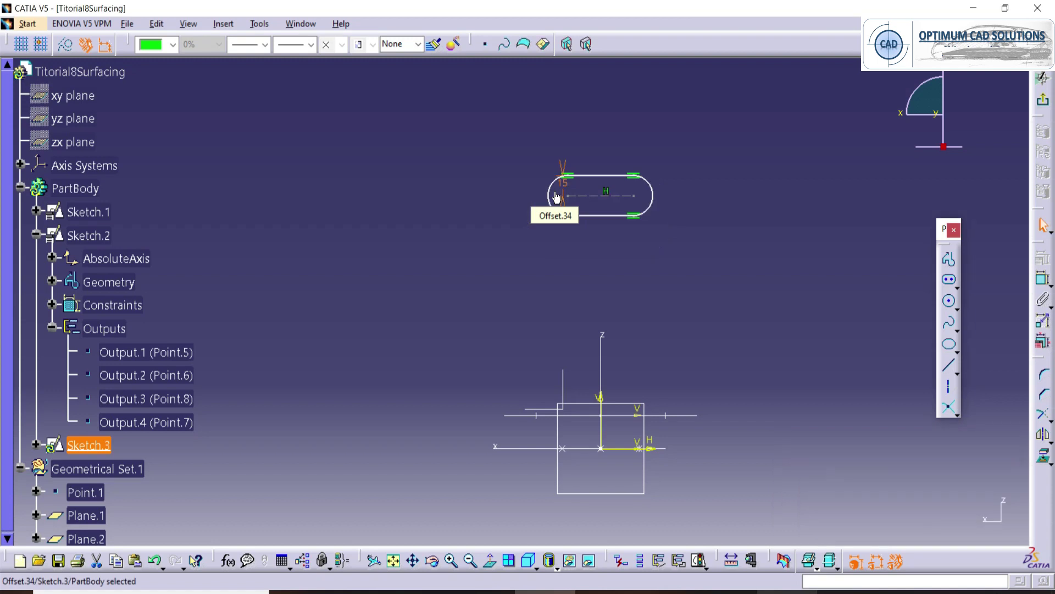
Step: Dimension the distance between the elongated hole's two arc centres and set it to 30 mm
key("Escape")
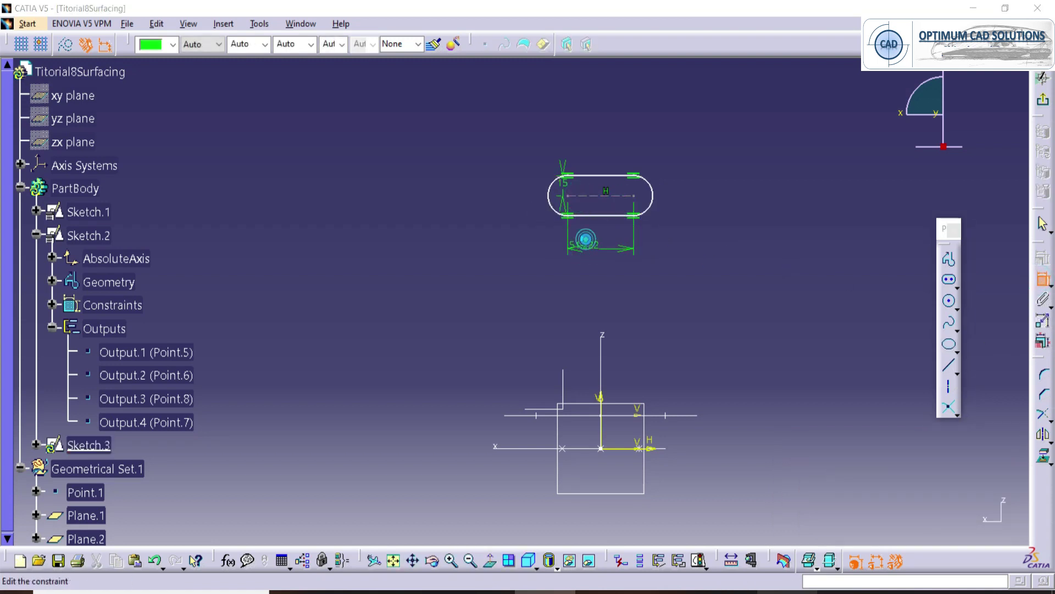
double_click(585, 240)
type("30")
key("Return")
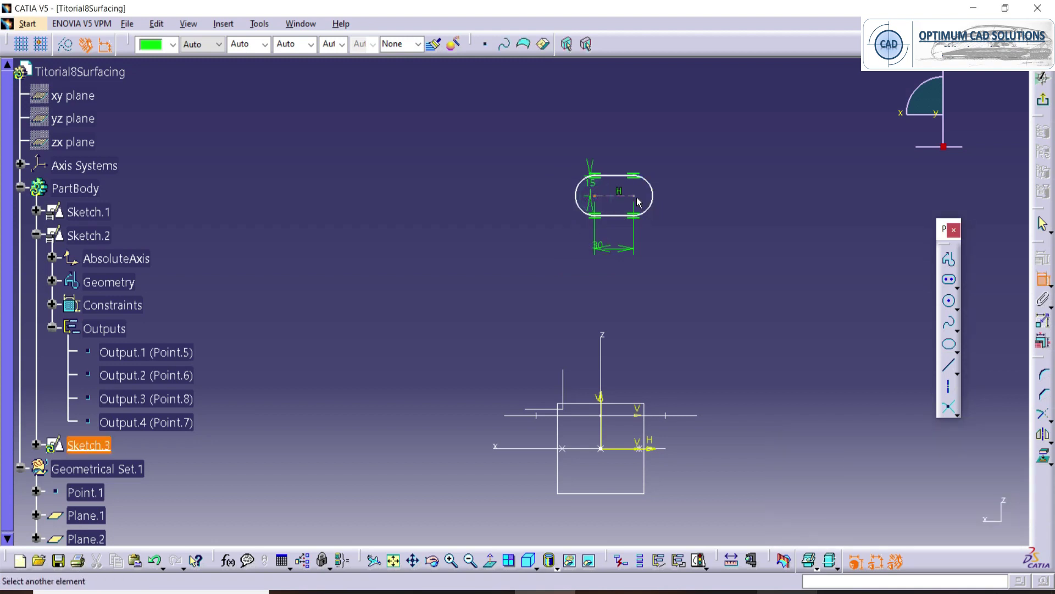
Step: Constrain the elongated hole's two arc centres to be symmetric about the sketch's vertical axis
right_click(694, 220)
left_click(734, 345)
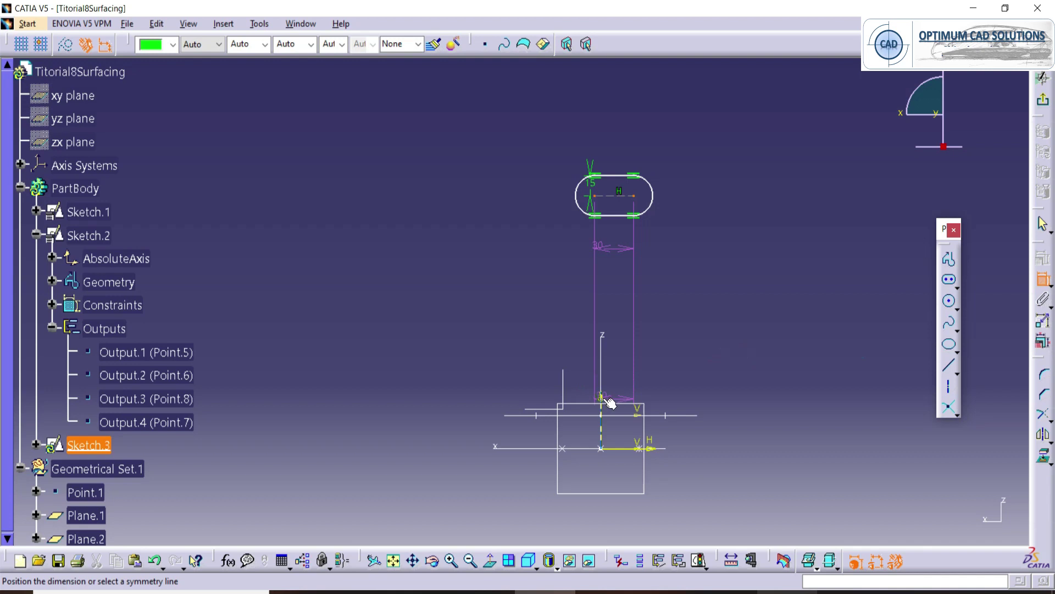
left_click(600, 393)
Step: Dimension the elongated hole's centreline from the horizontal axis, set the distance to 150 mm, and exit the sketch to the 3D view
left_click(652, 439)
left_click(730, 352)
double_click(728, 345)
type("150")
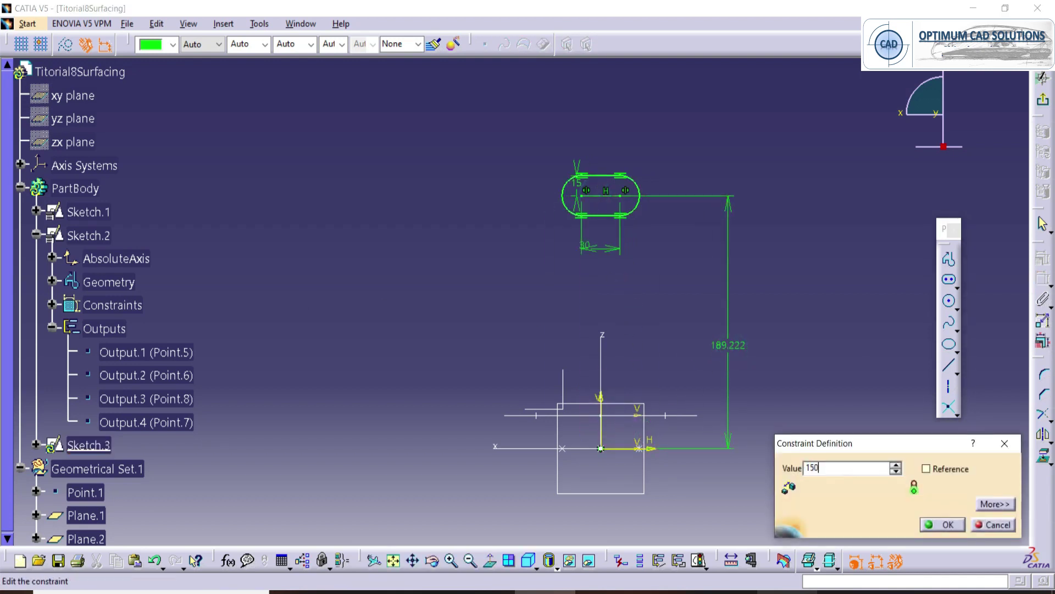
key("Return")
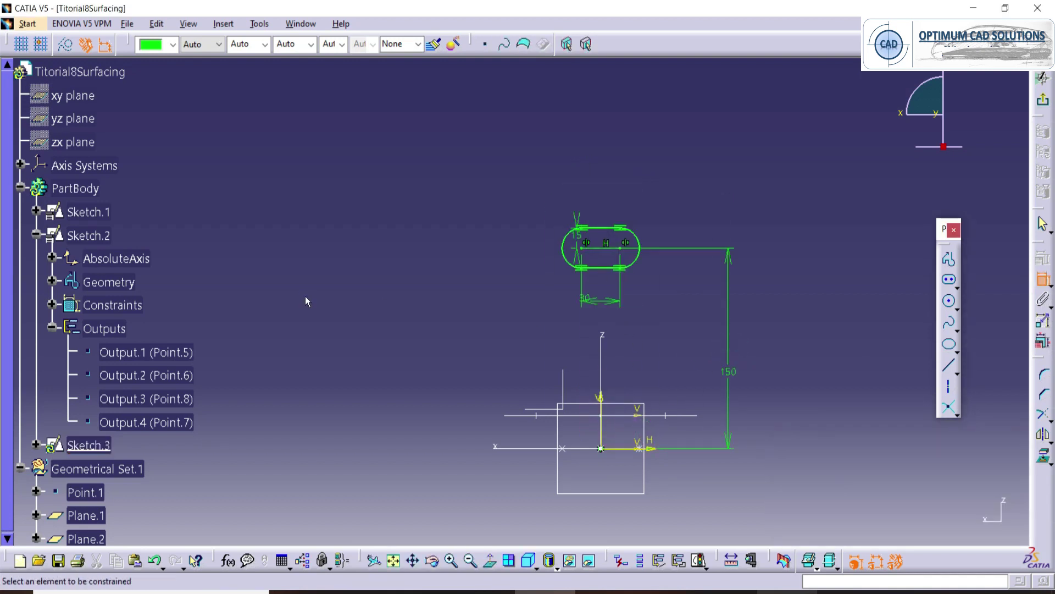
left_click(1041, 104)
mouse_move(552, 264)
middle_mouse_down()
mouse_move(643, 308)
mouse_move(614, 246)
mouse_move(593, 266)
mouse_move(613, 238)
middle_mouse_up()
left_click(612, 238)
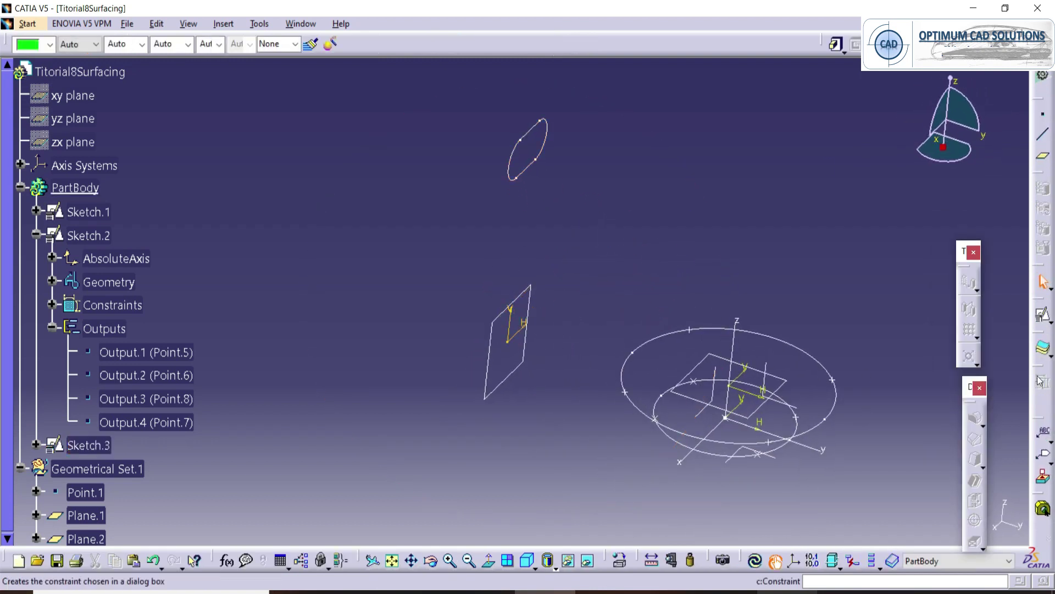
Step: Check the nozzle end in the reference drawing, and create a plane 15 mm outward from the 170 mm offset plane
key("alt+Tab")
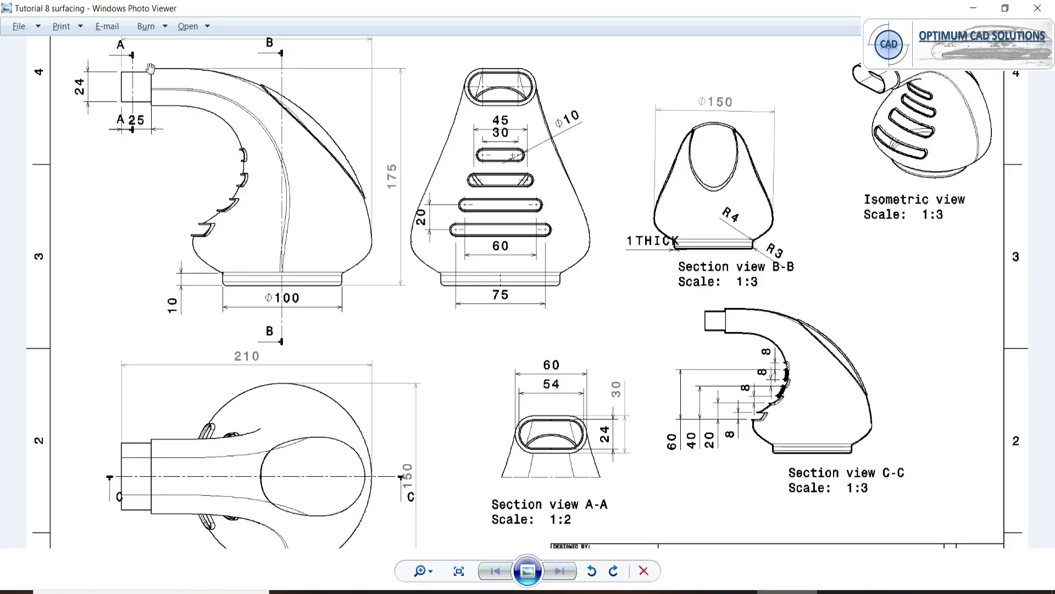
key("alt+Tab")
left_click(1042, 157)
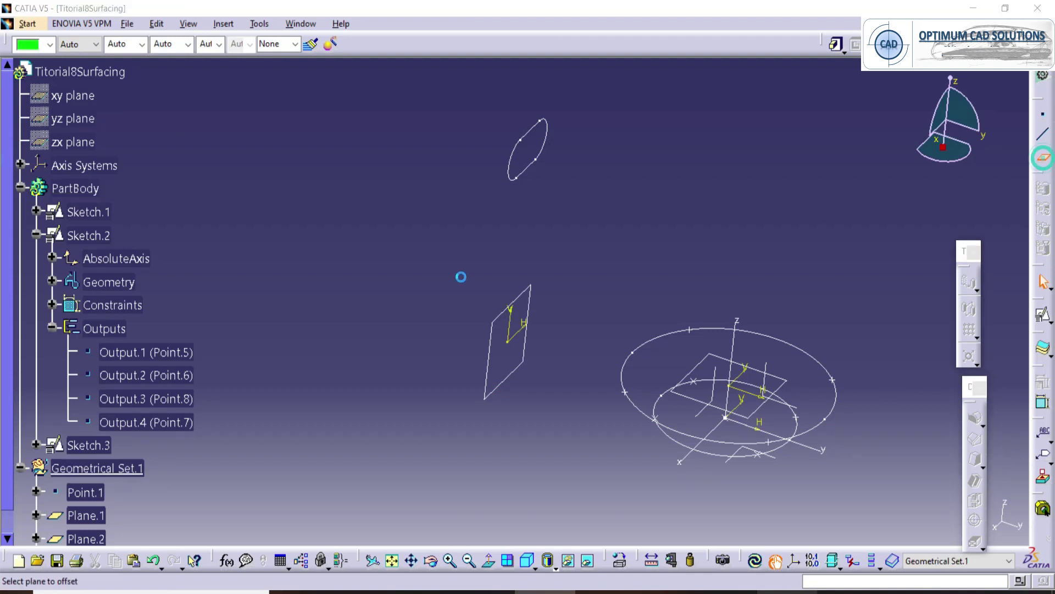
left_click(519, 295)
left_click(900, 483)
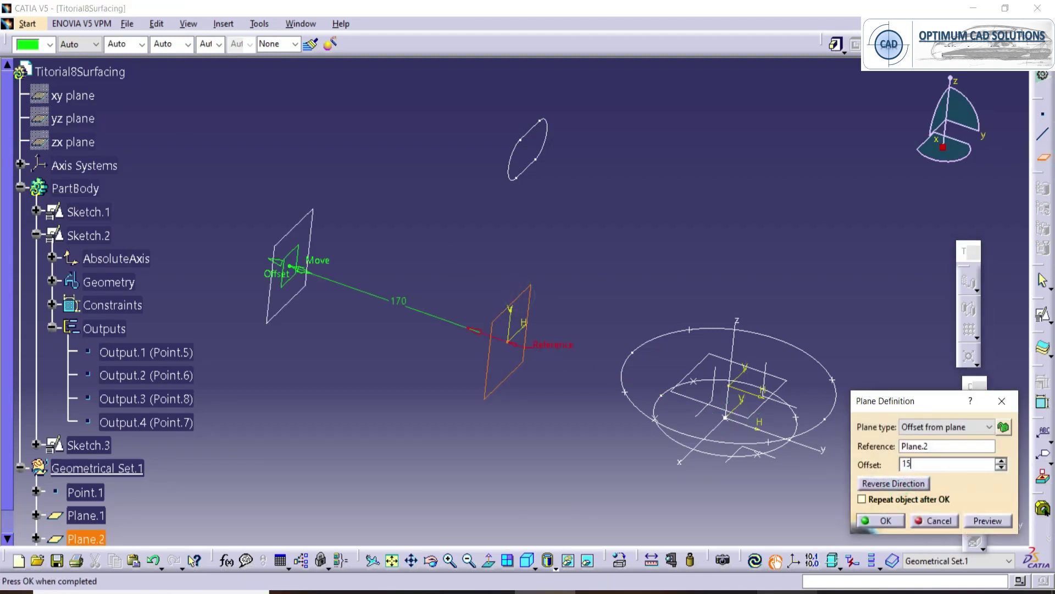
type("15")
key("Return")
Step: Recheck the reference drawing, project the elongated hole into a positioned sketch on the 15 mm offset plane, and exit the sketch
key("alt+Tab")
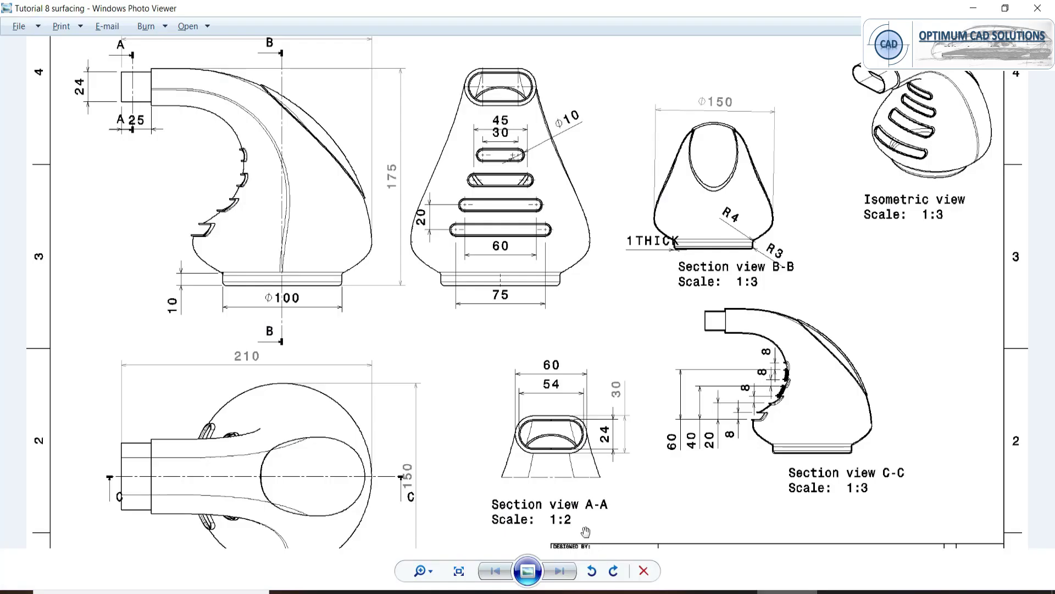
key("alt+Tab")
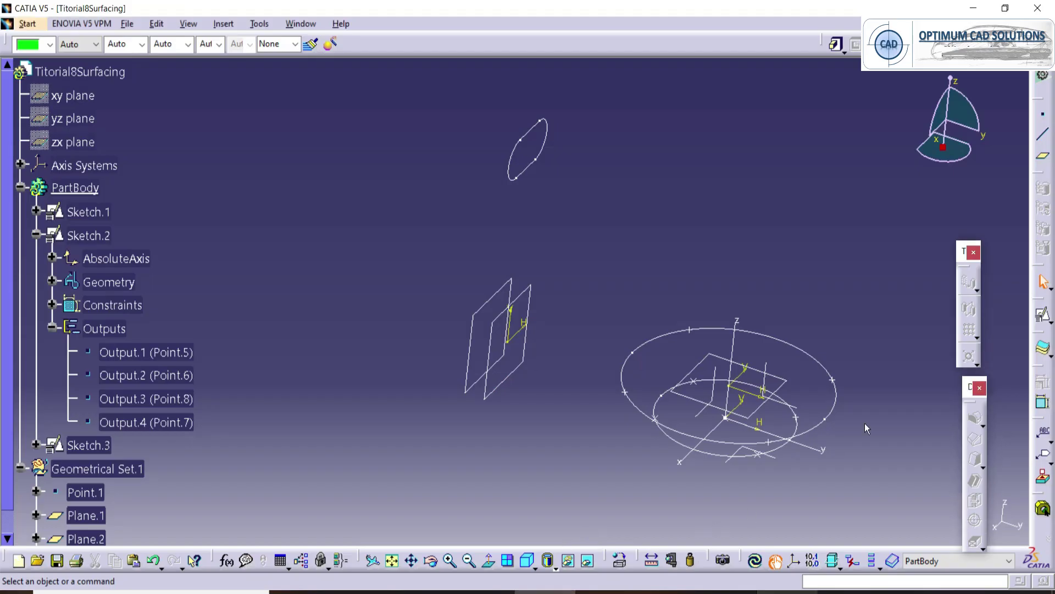
scroll(1042, 325, "down", 3)
left_click(1040, 319)
left_click(1042, 449)
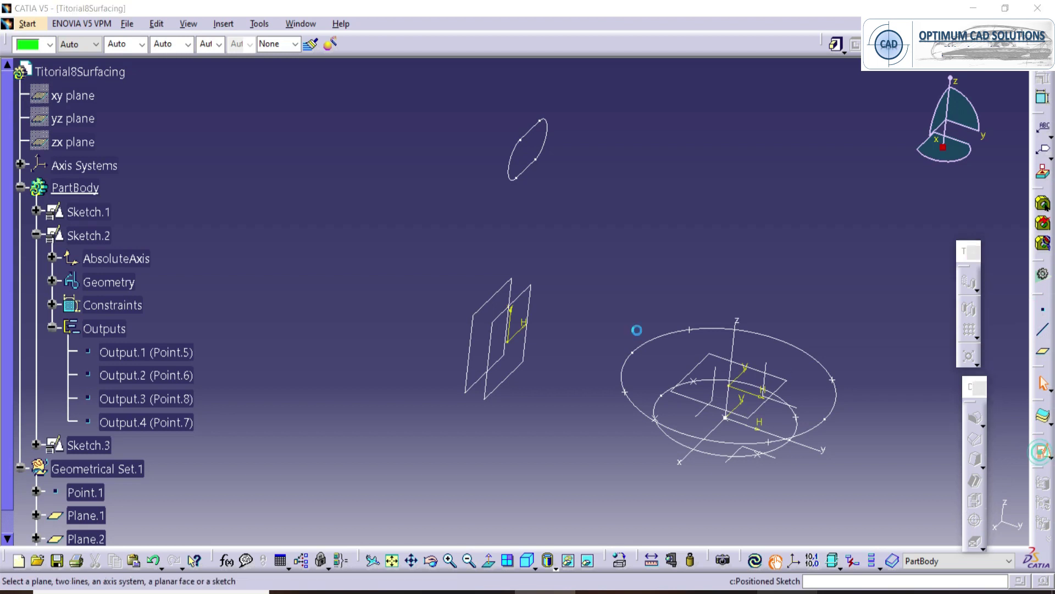
left_click(510, 299)
left_click(930, 521)
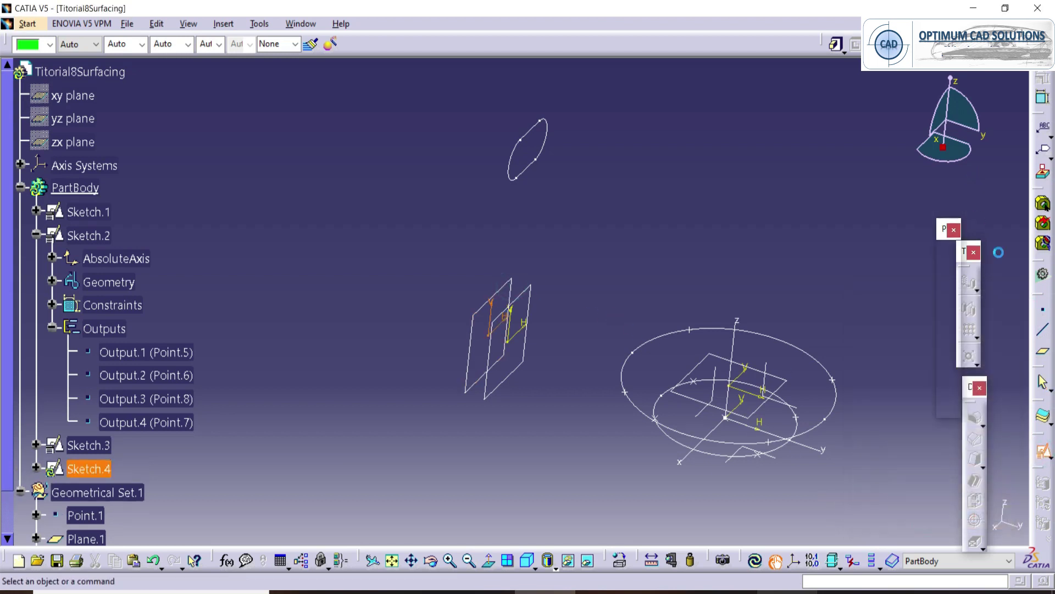
left_click(455, 130)
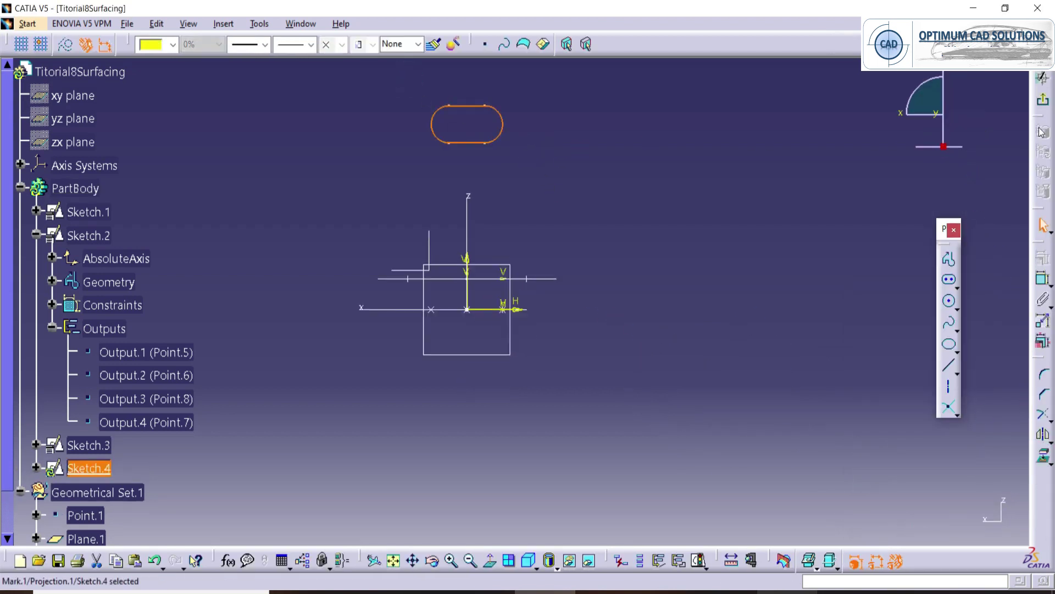
left_click(1044, 104)
middle_click_drag(443, 245, 494, 281)
left_click(687, 288)
Step: Select all four sketches in PartBody and move them into Geometrical Set.1 at the last position
mouse_move(652, 299)
middle_mouse_down()
mouse_move(598, 236)
mouse_move(707, 251)
mouse_move(650, 260)
mouse_move(633, 295)
middle_mouse_up()
scroll(599, 236, "up", 1)
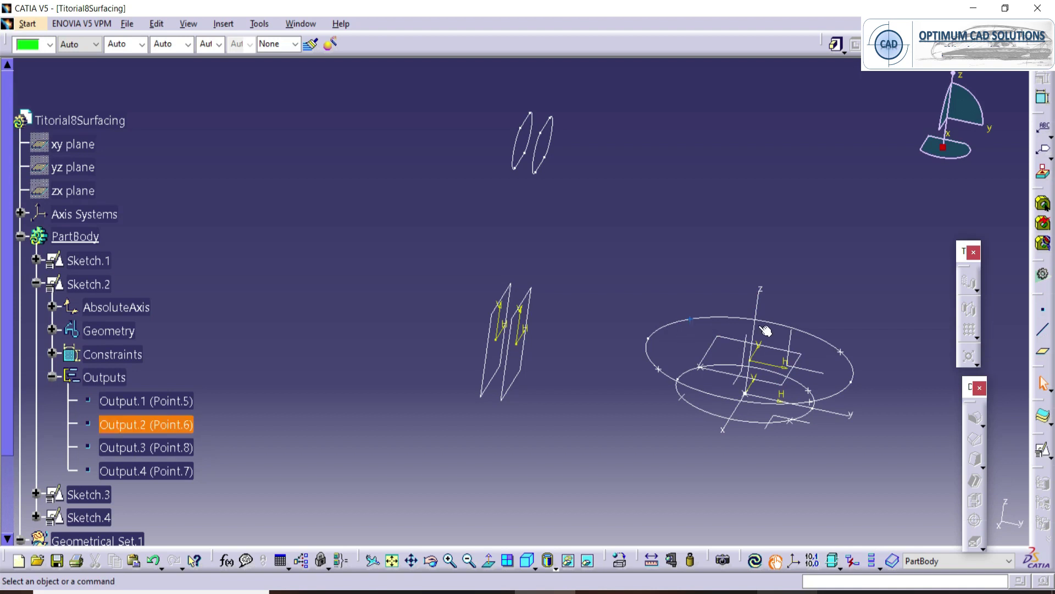
middle_click_drag(725, 356, 682, 354)
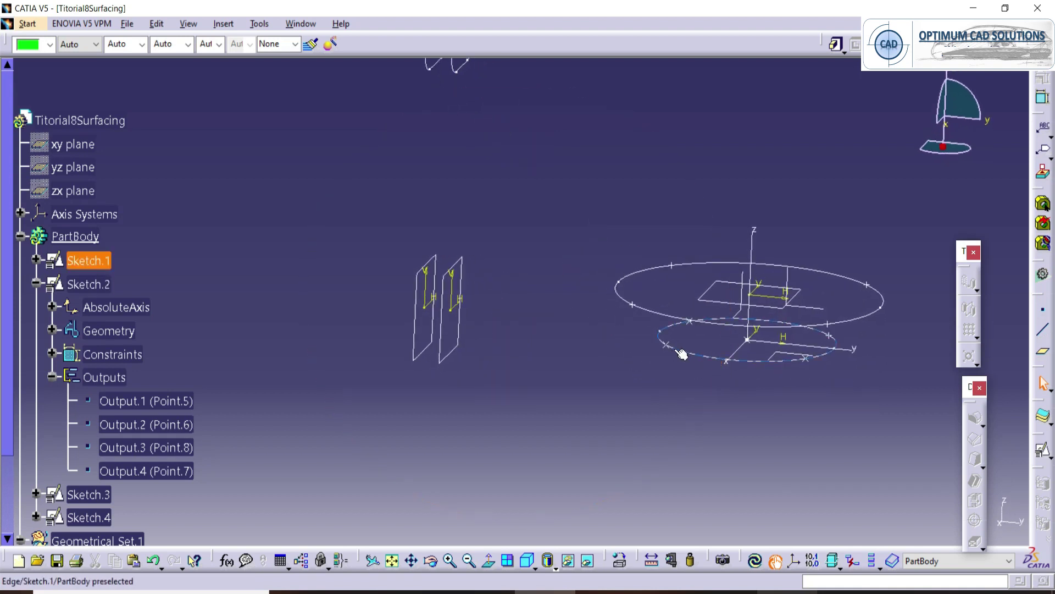
left_click(649, 310)
left_click(482, 164)
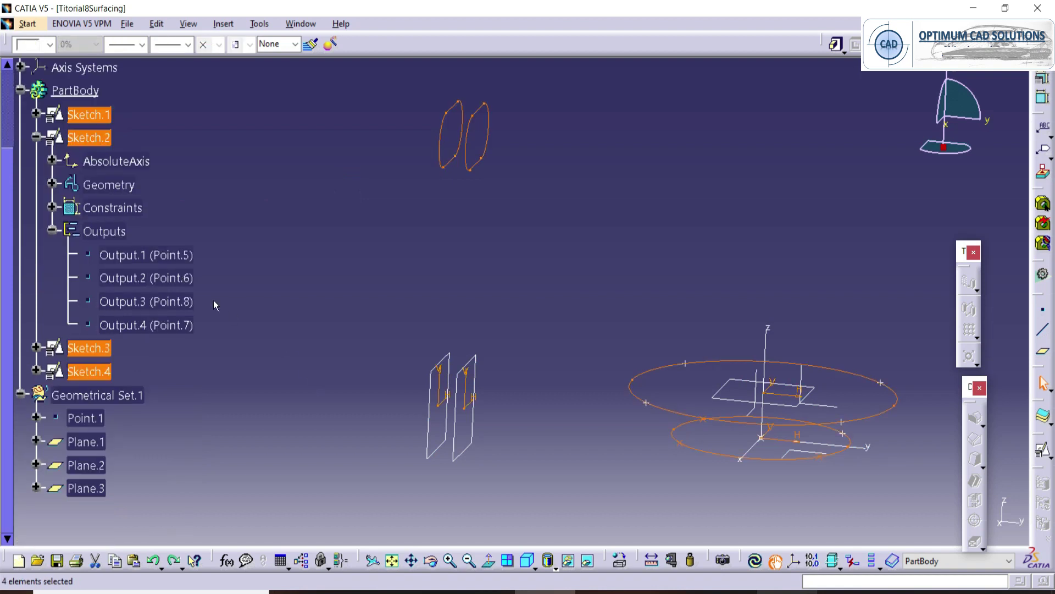
right_click(77, 365)
mouse_move(142, 354)
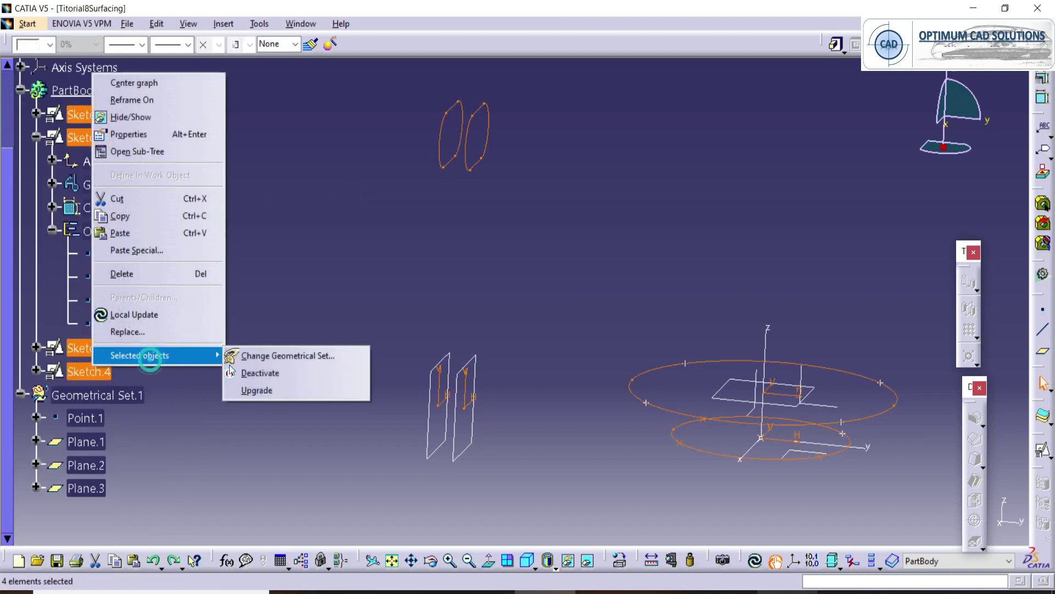
left_click(242, 353)
left_click(134, 395)
left_click(940, 521)
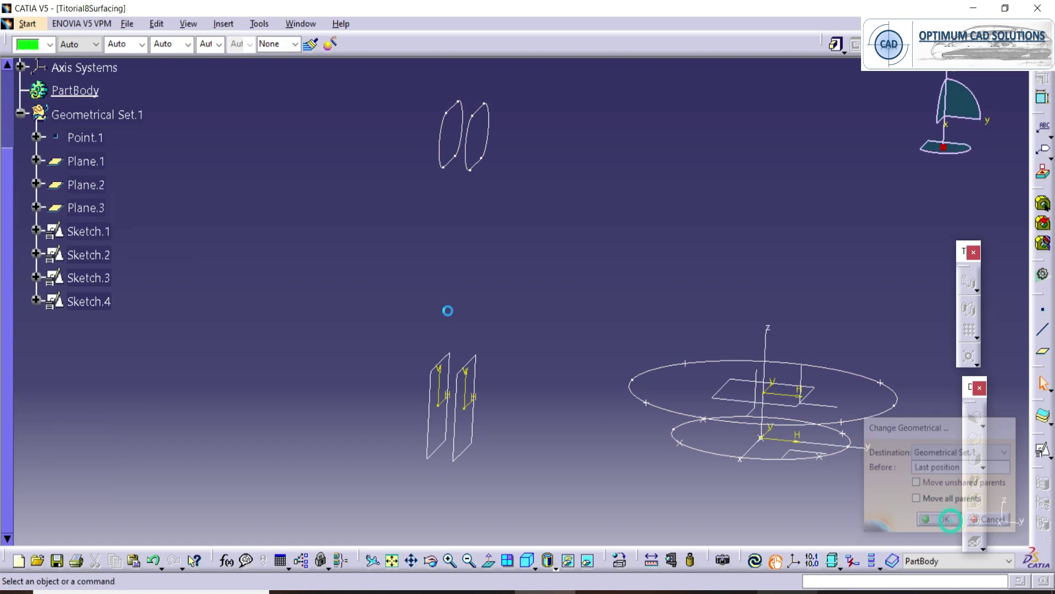
Step: Make Geometrical Set.1 the work object and switch to the Generative Shape Design workbench
left_click(90, 259)
right_click(81, 258)
left_click(124, 361)
left_click(28, 24)
mouse_move(133, 77)
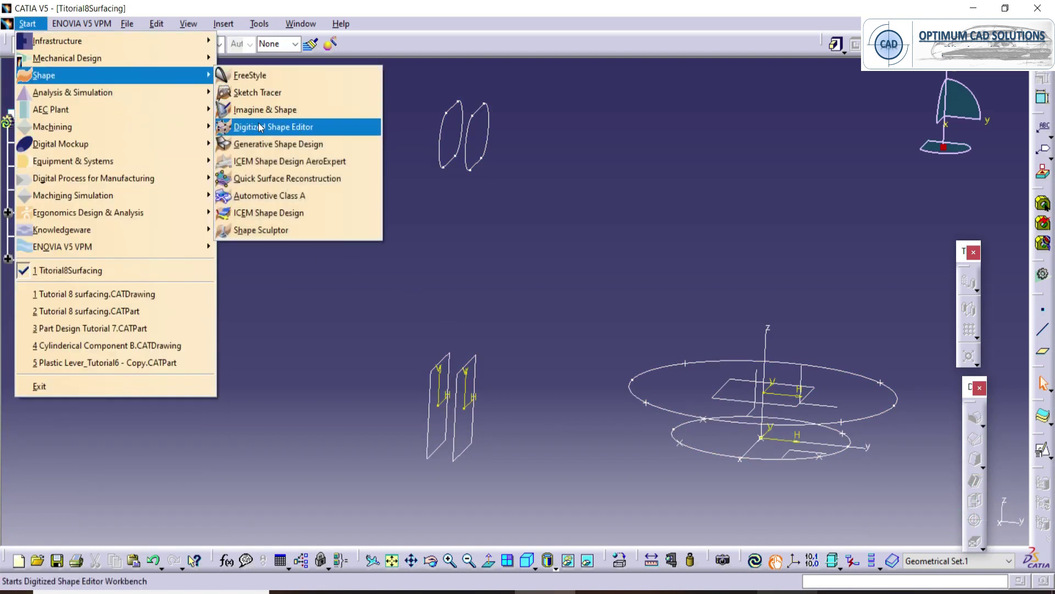
left_click(258, 143)
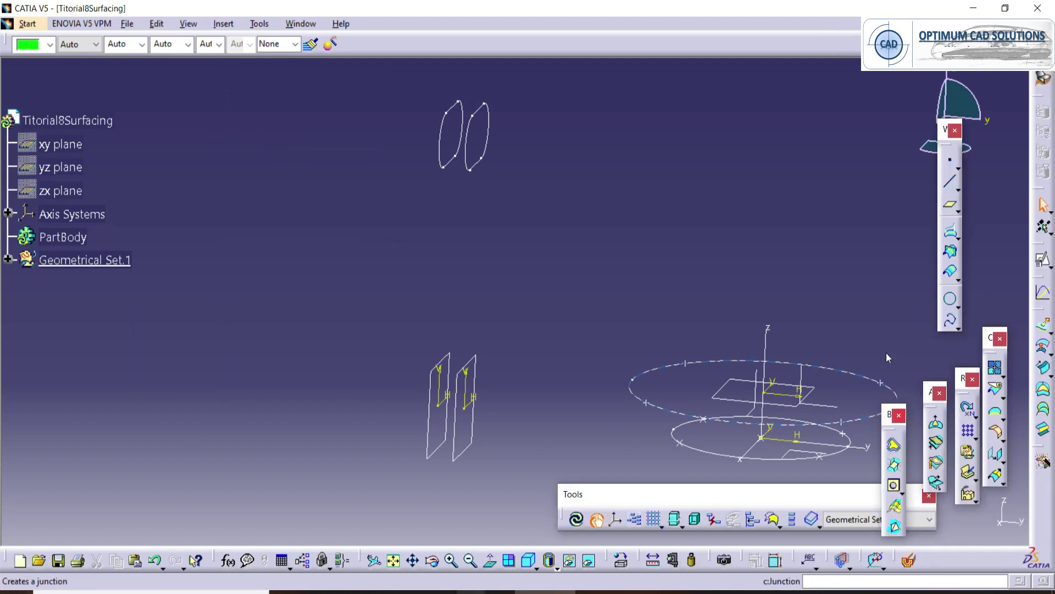
Step: Hide the two offset planes at the nozzle end together with their sketch axes
middle_click_drag(577, 273, 457, 326)
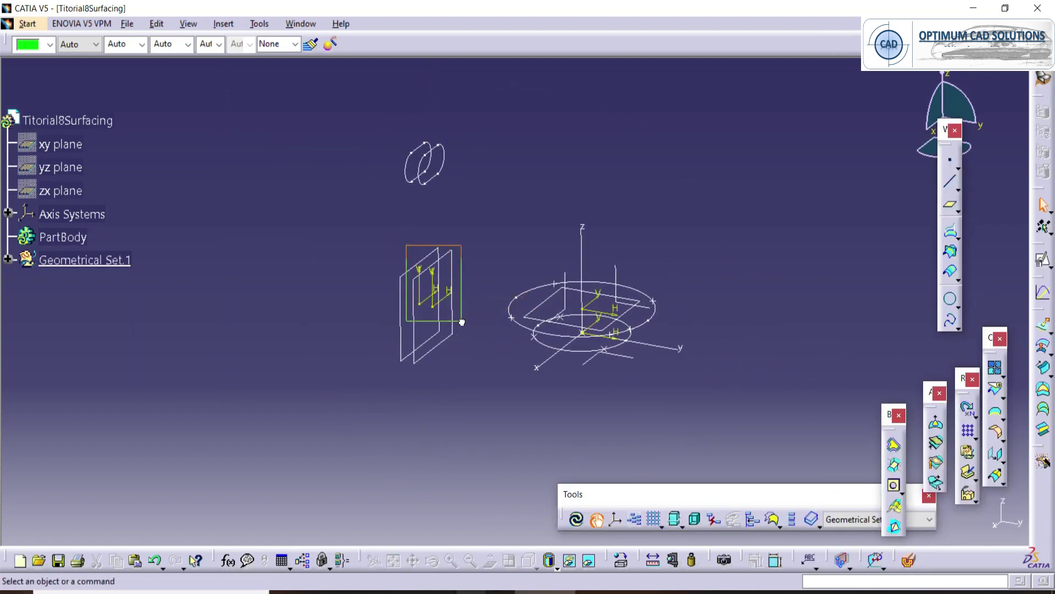
left_click_drag(462, 321, 460, 322)
right_click(432, 269)
left_click(456, 312)
right_click(423, 255)
left_click(456, 298)
left_click_drag(387, 225, 456, 309)
right_click(449, 296)
left_click(504, 337)
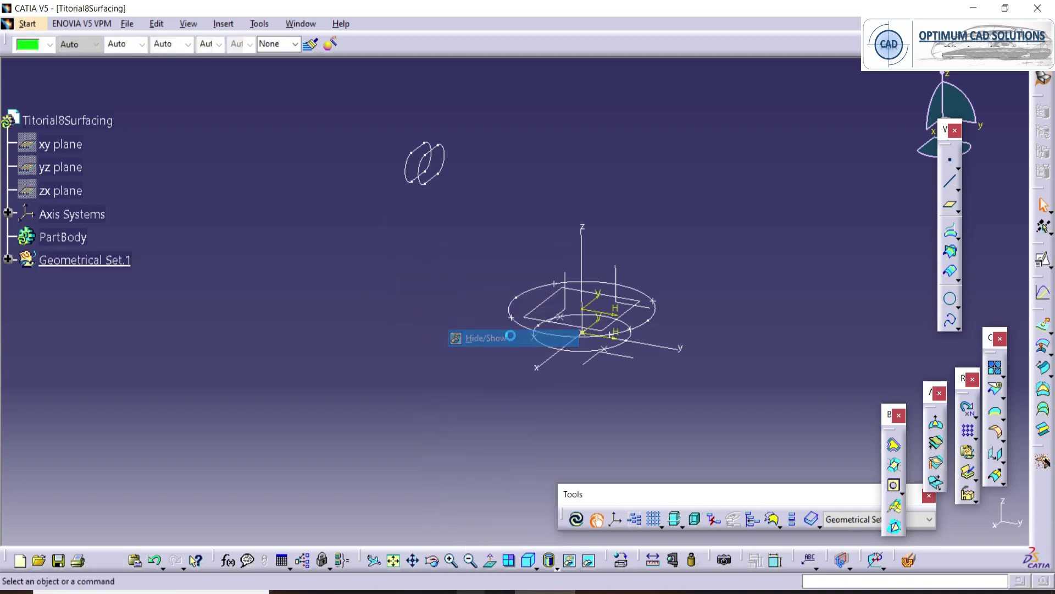
Step: Hide the plane and the sketch axes at the larger upper circle
right_click(547, 308)
left_click(576, 54)
right_click(610, 312)
left_click(600, 299)
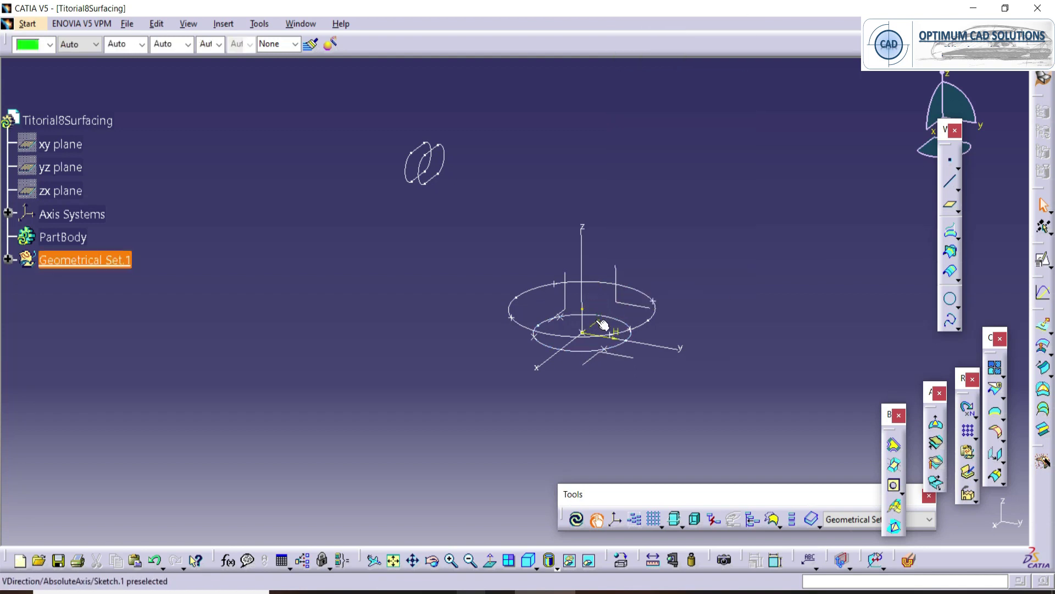
Step: Hide the sketch axes at the centre of the smaller base circle
right_click(597, 338)
left_click(581, 346)
mouse_move(580, 347)
middle_mouse_down()
mouse_move(551, 362)
mouse_move(549, 308)
mouse_move(549, 339)
mouse_move(572, 372)
middle_mouse_up()
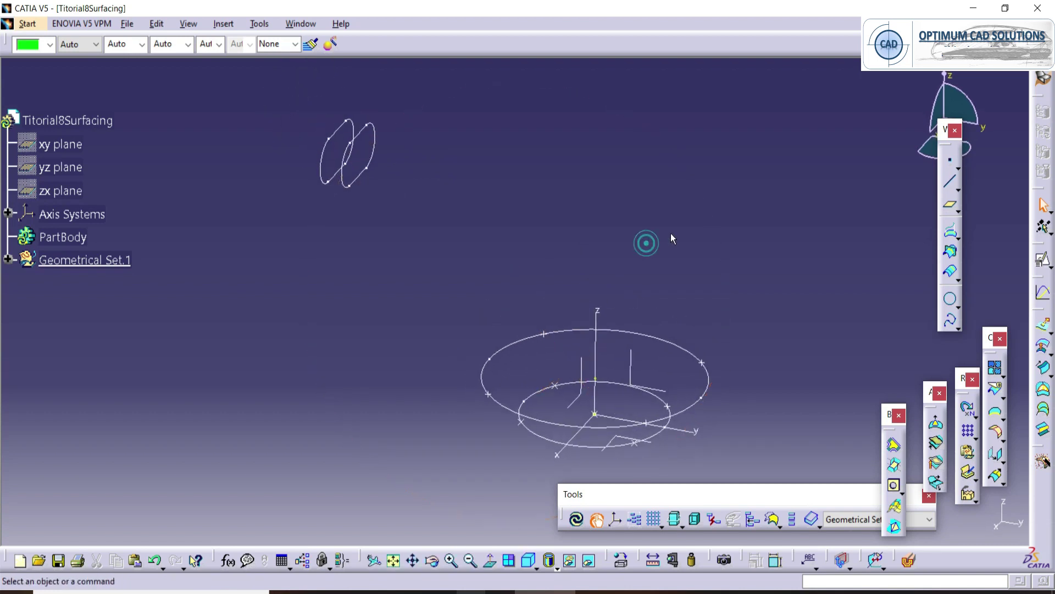
Step: Start a Multi-Sections Surface through the small circle, large circle and both slot profiles, with section coupling set to Ratio
left_click(1044, 411)
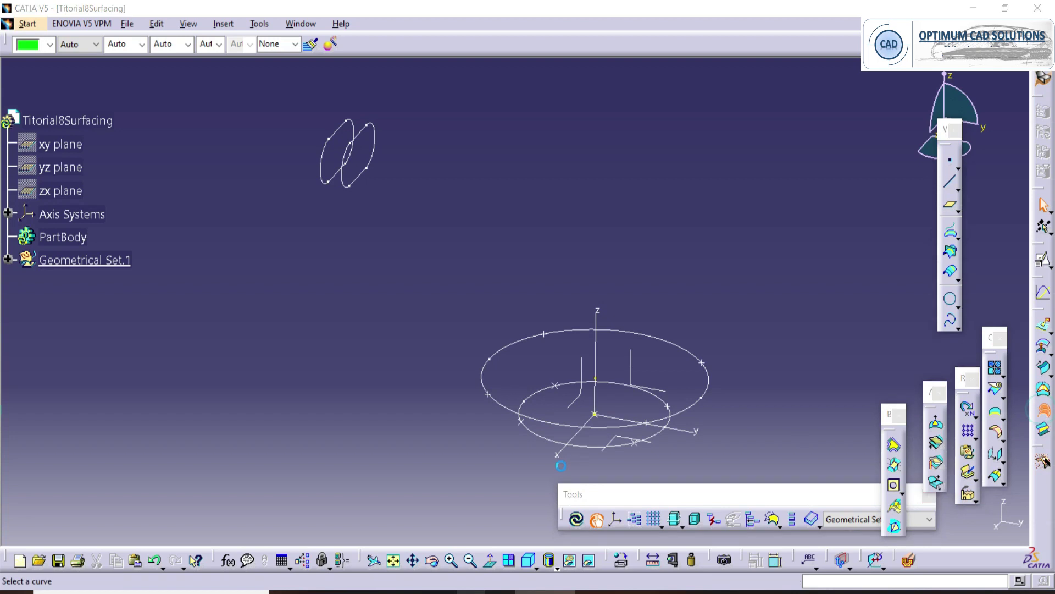
left_click(549, 443)
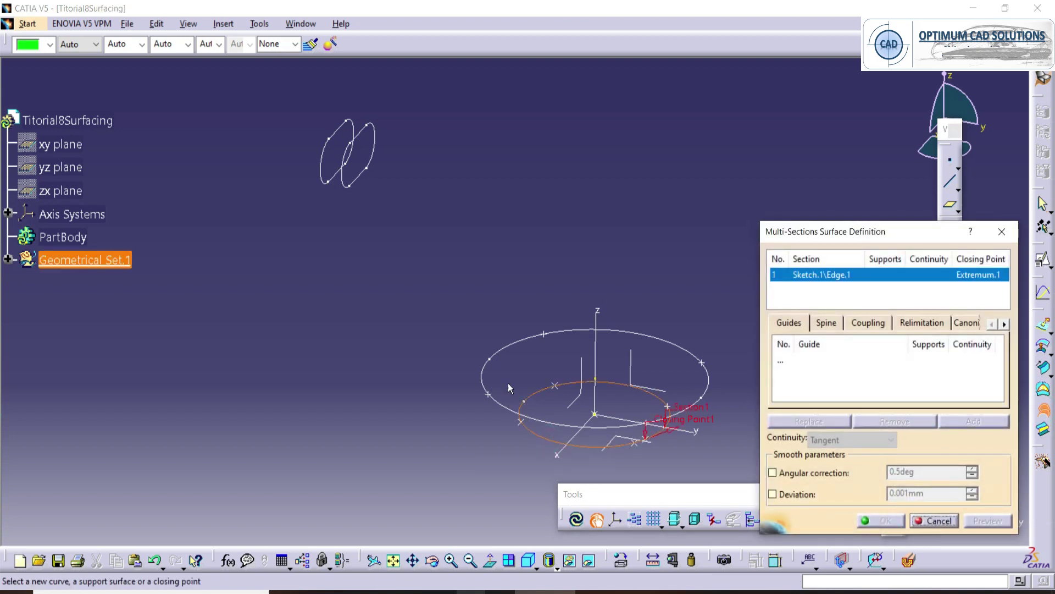
left_click(511, 352)
left_click(360, 184)
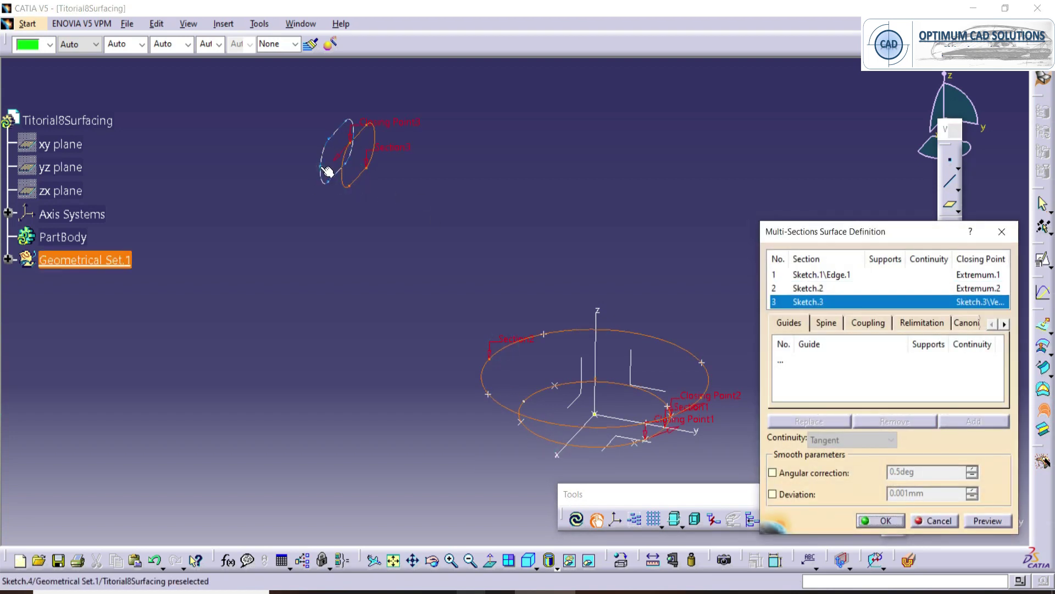
left_click(328, 172)
left_click(868, 322)
left_click(893, 342)
left_click(882, 361)
Step: Add the first coupling through matching points on both circles and the lower x-side vertices of both slot profiles
mouse_move(502, 338)
middle_mouse_down()
mouse_move(496, 318)
mouse_move(499, 365)
mouse_move(532, 388)
mouse_move(546, 314)
mouse_move(551, 348)
middle_mouse_up()
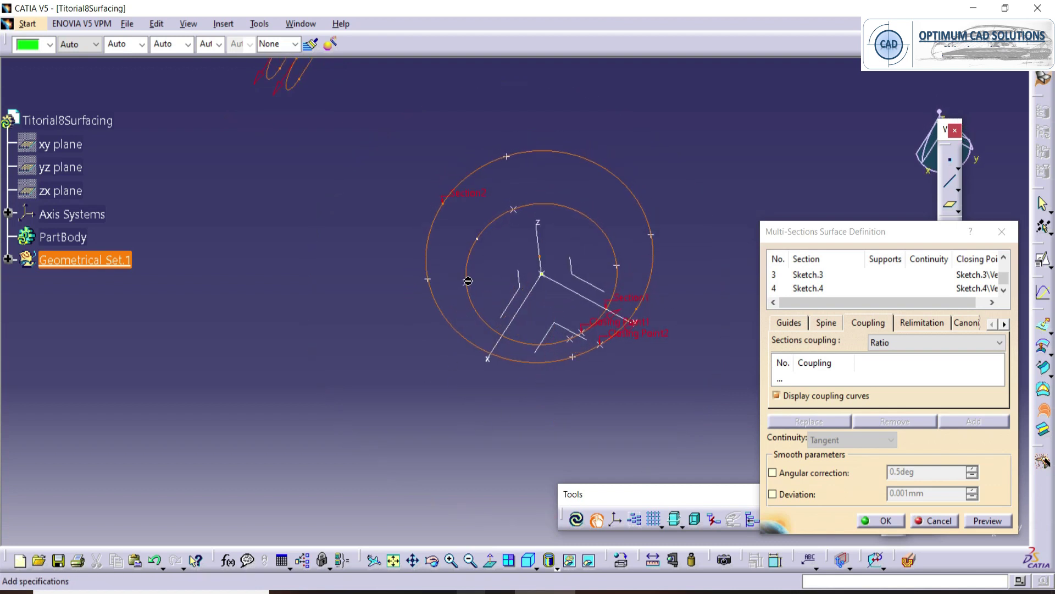
mouse_move(481, 322)
middle_mouse_down()
mouse_move(490, 330)
mouse_move(443, 361)
mouse_move(453, 303)
mouse_move(506, 516)
middle_mouse_up()
left_click(792, 378)
left_click(469, 300)
left_click(434, 301)
middle_click_drag(436, 302, 429, 305)
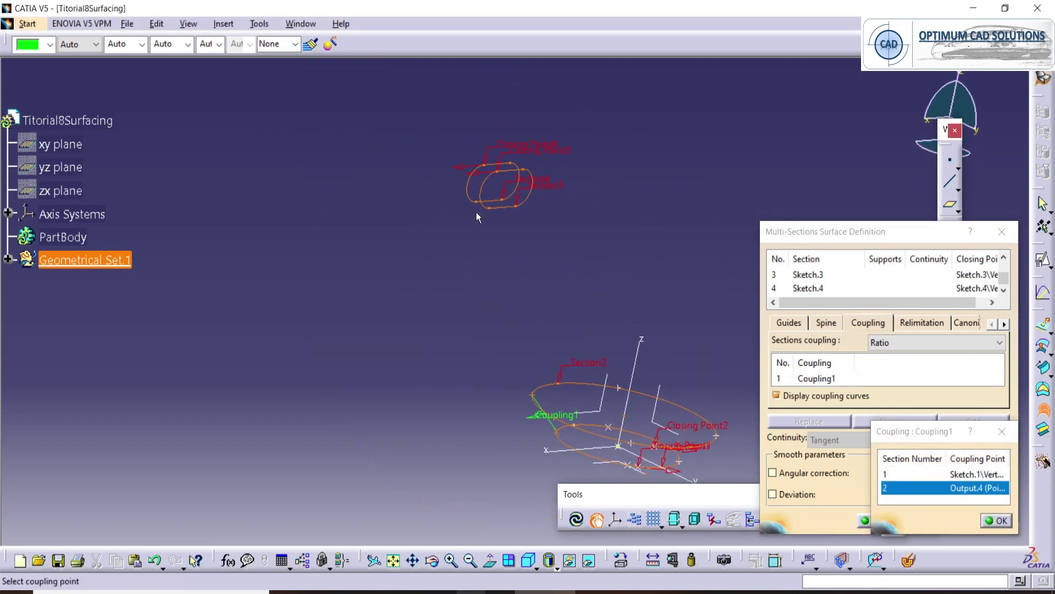
left_click(493, 209)
left_click(476, 202)
Step: Add a second coupling through the x/y quadrant points of both circles and the upper x-side vertices of both slots
mouse_move(522, 404)
middle_mouse_down()
mouse_move(420, 299)
mouse_move(405, 331)
mouse_move(417, 346)
middle_mouse_up()
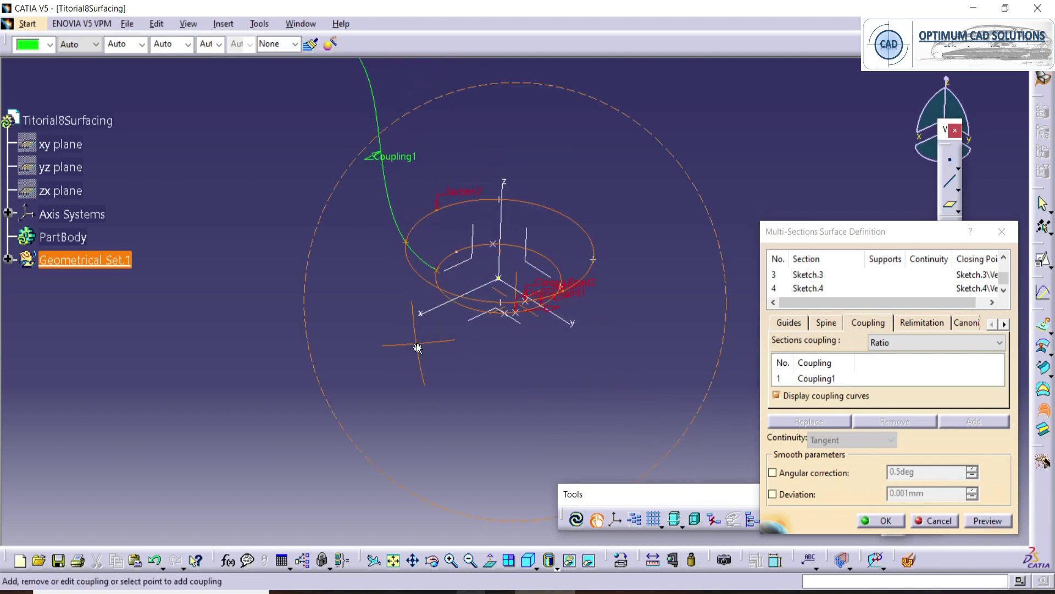
left_click(511, 316)
left_click(467, 199)
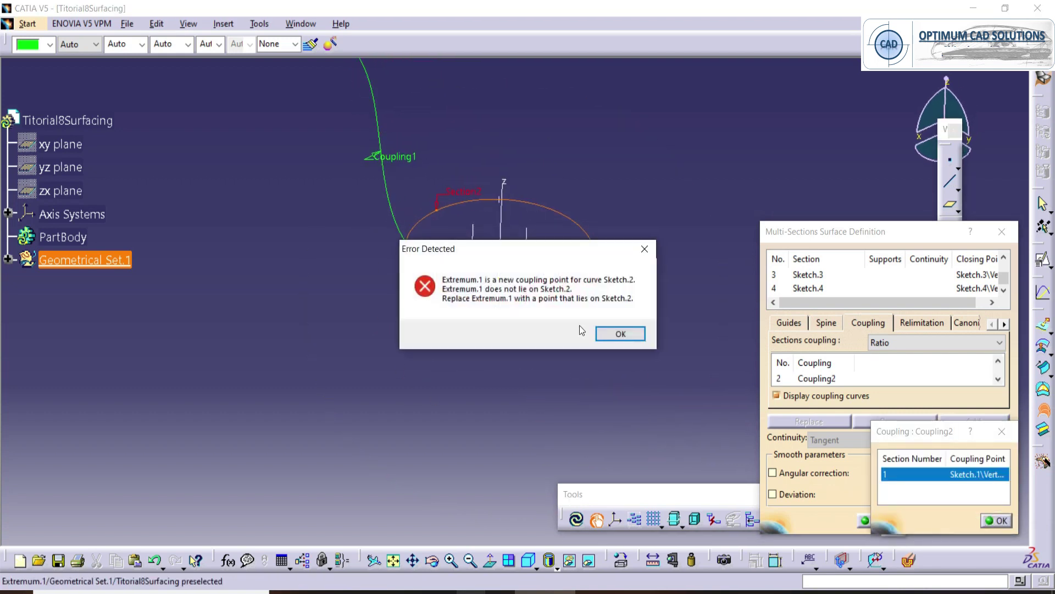
left_click(617, 333)
middle_click_drag(617, 333, 529, 318)
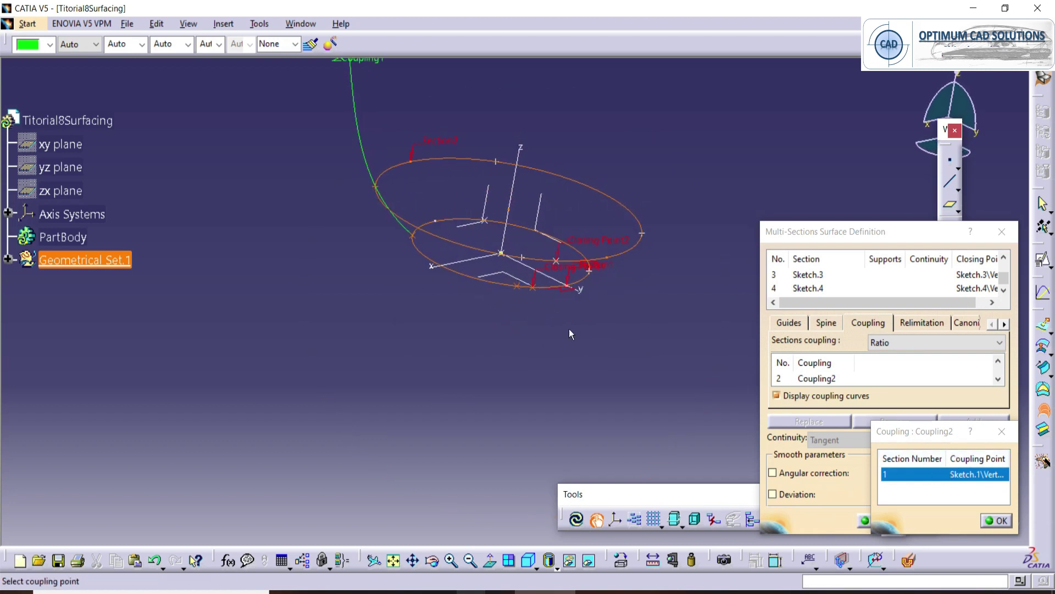
left_click(525, 260)
middle_click_drag(526, 260, 428, 252)
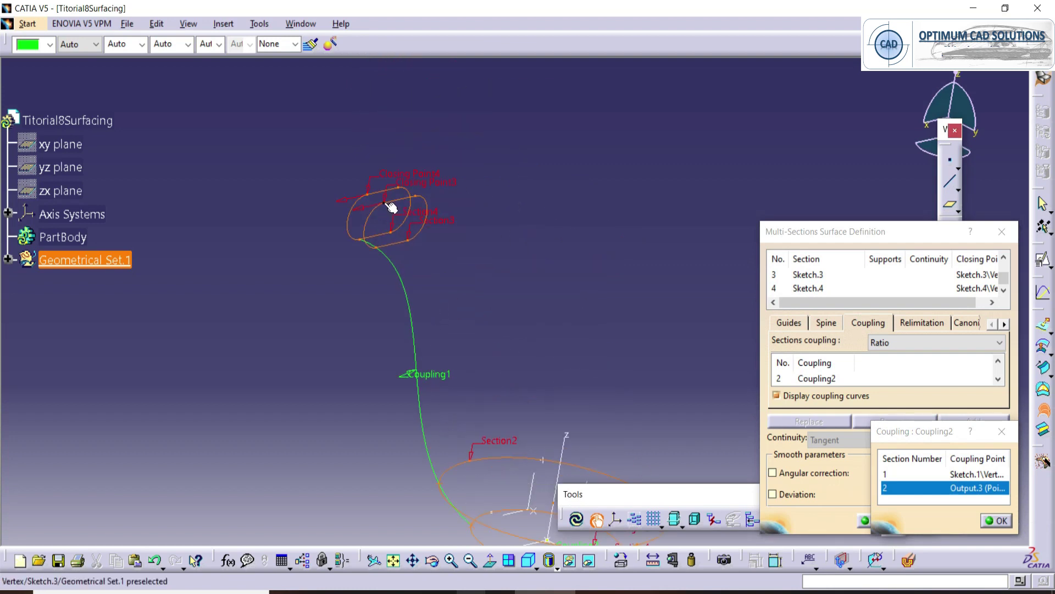
left_click(384, 203)
left_click(367, 195)
Step: Add a third coupling linking the circle points and upper slot vertices on the side opposite the x axis
mouse_move(367, 194)
middle_mouse_down()
mouse_move(410, 193)
mouse_move(365, 278)
mouse_move(443, 410)
mouse_move(544, 269)
mouse_move(509, 365)
mouse_move(490, 295)
mouse_move(405, 233)
mouse_move(460, 330)
mouse_move(479, 280)
mouse_move(341, 172)
mouse_move(385, 231)
mouse_move(436, 239)
mouse_move(388, 158)
mouse_move(489, 252)
mouse_move(460, 373)
middle_mouse_up()
left_click(499, 349)
left_click(554, 342)
left_click(379, 150)
left_click(403, 135)
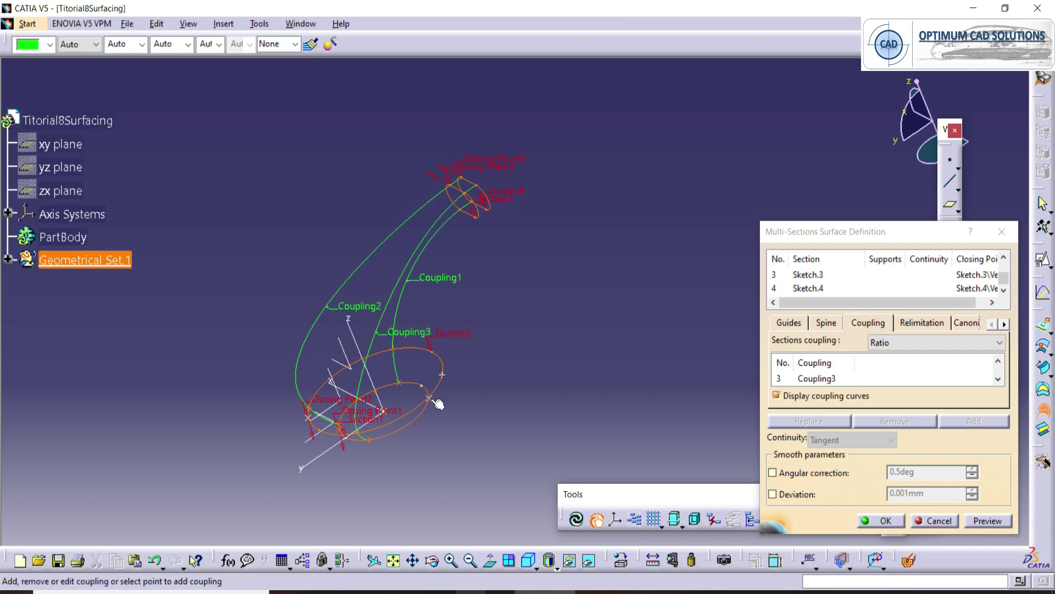
Step: Add a fourth coupling through the remaining points of both circles and the remaining lower vertices of both slot profiles
left_click(430, 397)
left_click(444, 376)
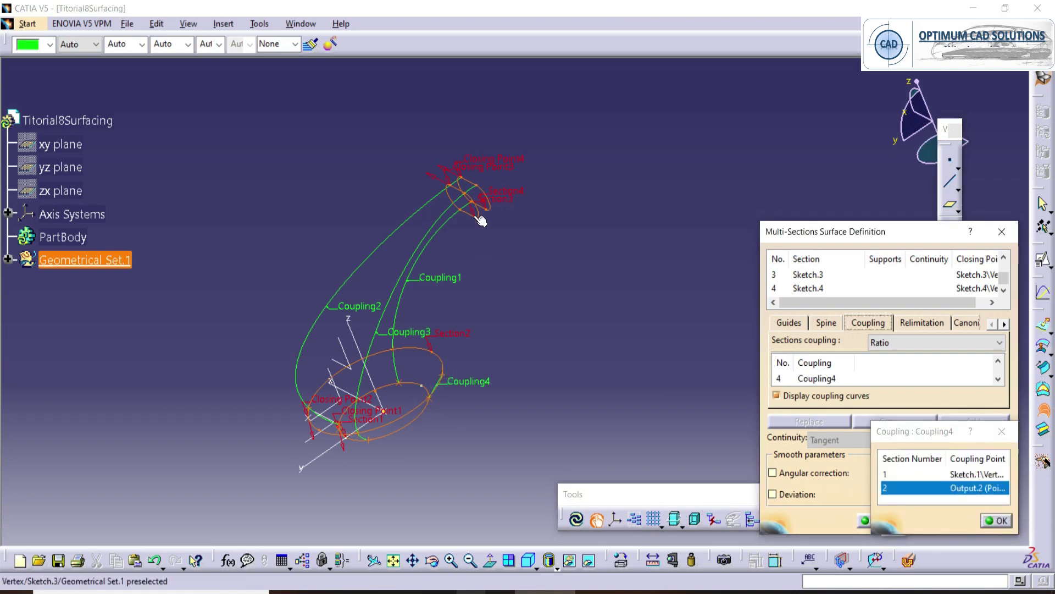
left_click(481, 221)
left_click(487, 210)
Step: Replace the closing points of both slot sections with their vertices on the third coupling
middle_click_drag(450, 313, 576, 214)
right_click(417, 277)
left_click(454, 358)
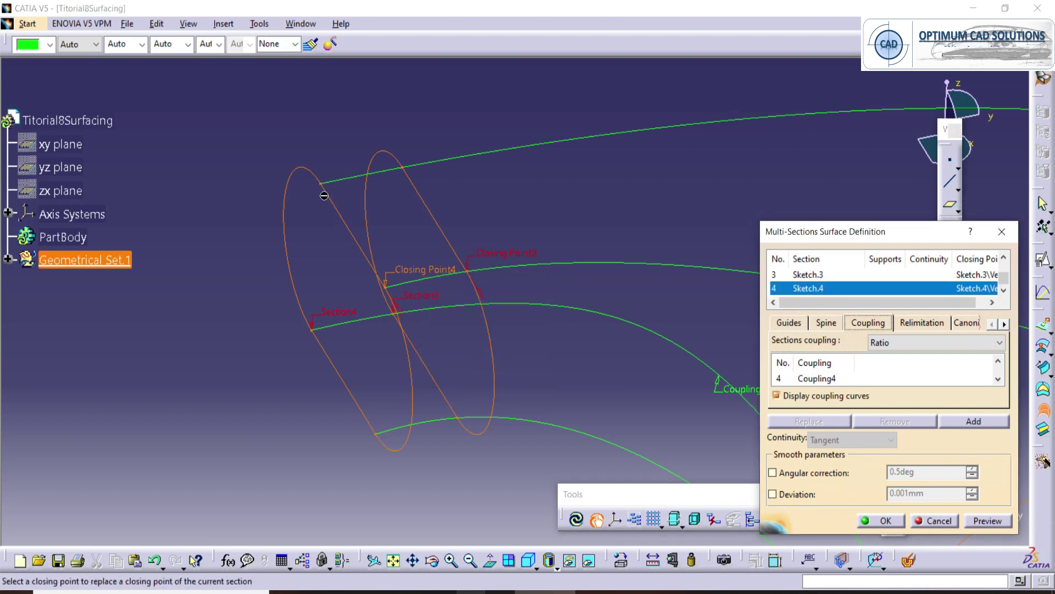
right_click(498, 255)
left_click(533, 342)
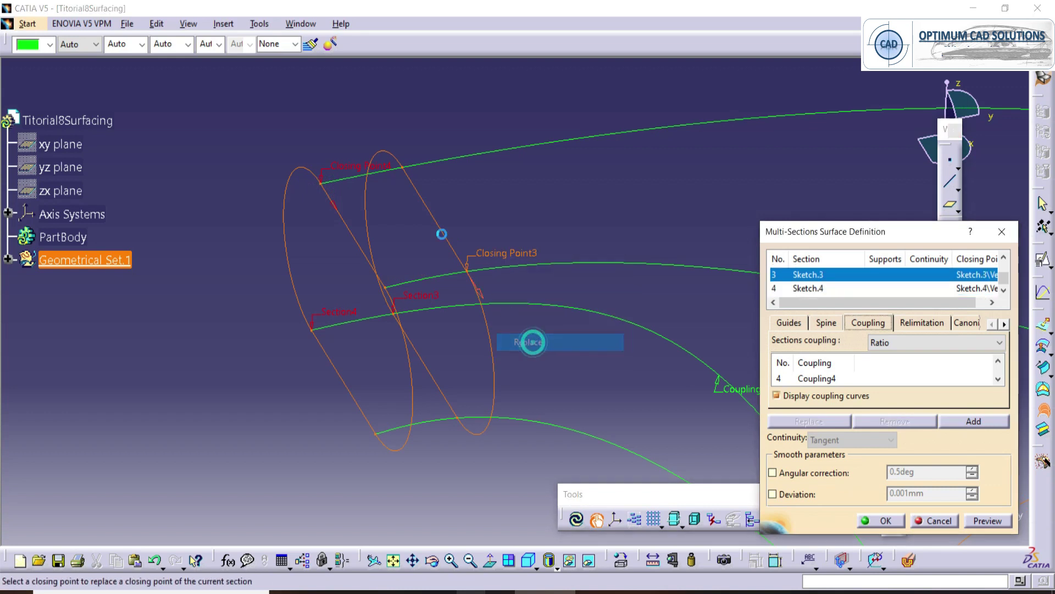
left_click(408, 172)
Step: Replace the closing points of both circle sections with their third-coupling points, and create the multi-sections surface
mouse_move(471, 240)
middle_mouse_down()
mouse_move(419, 328)
mouse_move(506, 280)
mouse_move(476, 405)
mouse_move(506, 349)
mouse_move(514, 375)
middle_mouse_up()
right_click(515, 375)
left_click(549, 471)
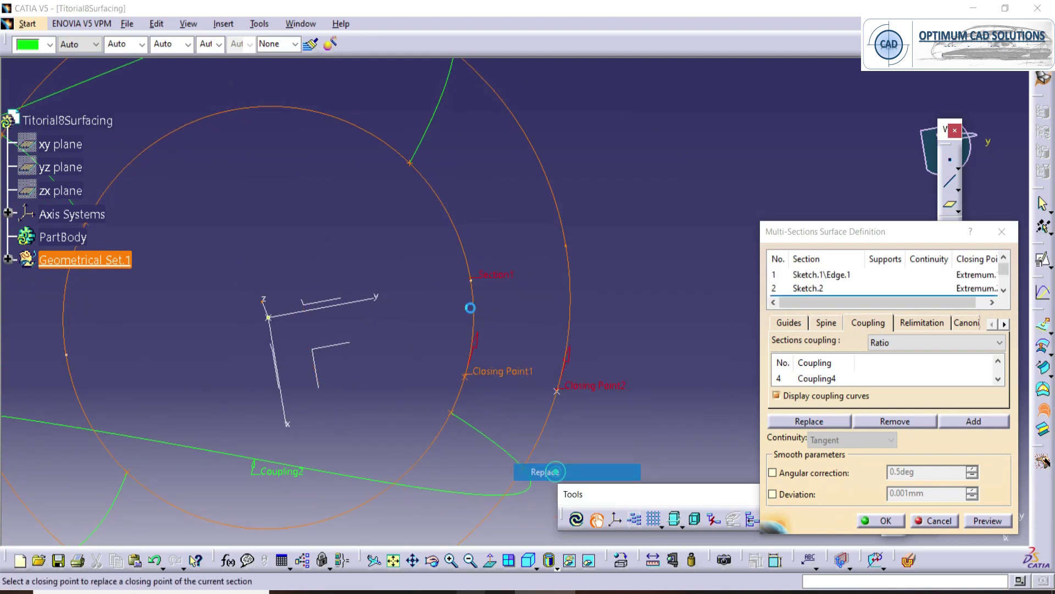
left_click(413, 165)
right_click(587, 377)
right_click(590, 385)
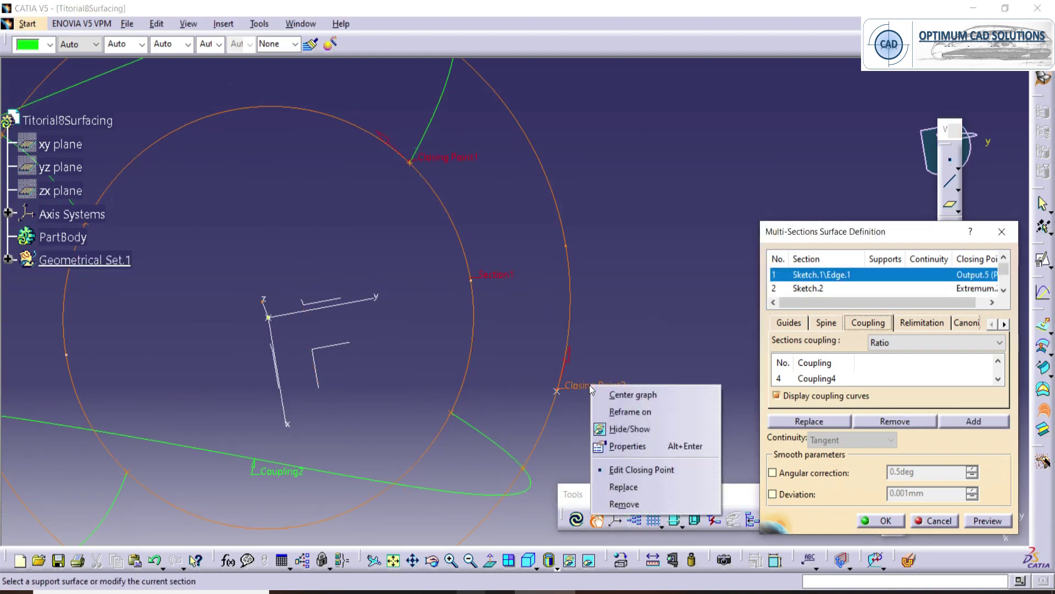
left_click(618, 488)
mouse_move(444, 64)
middle_mouse_down()
mouse_move(509, 308)
mouse_move(486, 224)
mouse_move(454, 219)
mouse_move(440, 199)
mouse_move(511, 285)
mouse_move(552, 368)
middle_mouse_up()
left_click(501, 248)
left_click(998, 522)
left_click(895, 521)
middle_click_drag(587, 334, 616, 297)
Step: Expand Geometrical Set.1 and hide Sketch.1, Sketch.2, Sketch.3 and Sketch.4
left_click(10, 308)
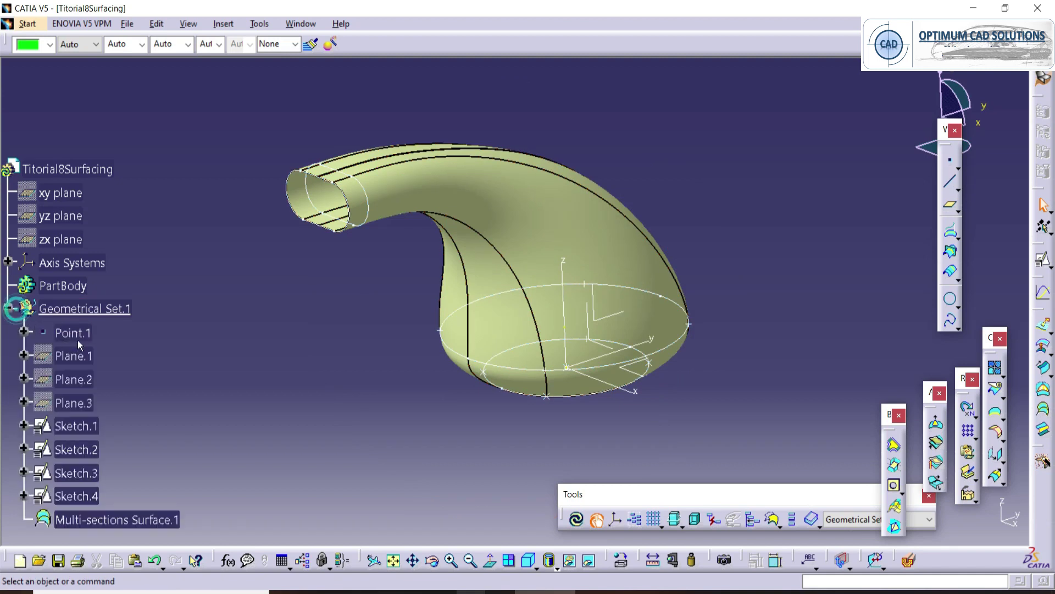
right_click(71, 425)
key("h")
right_click(74, 450)
key("h")
right_click(75, 474)
key("h")
right_click(72, 494)
left_click(113, 245)
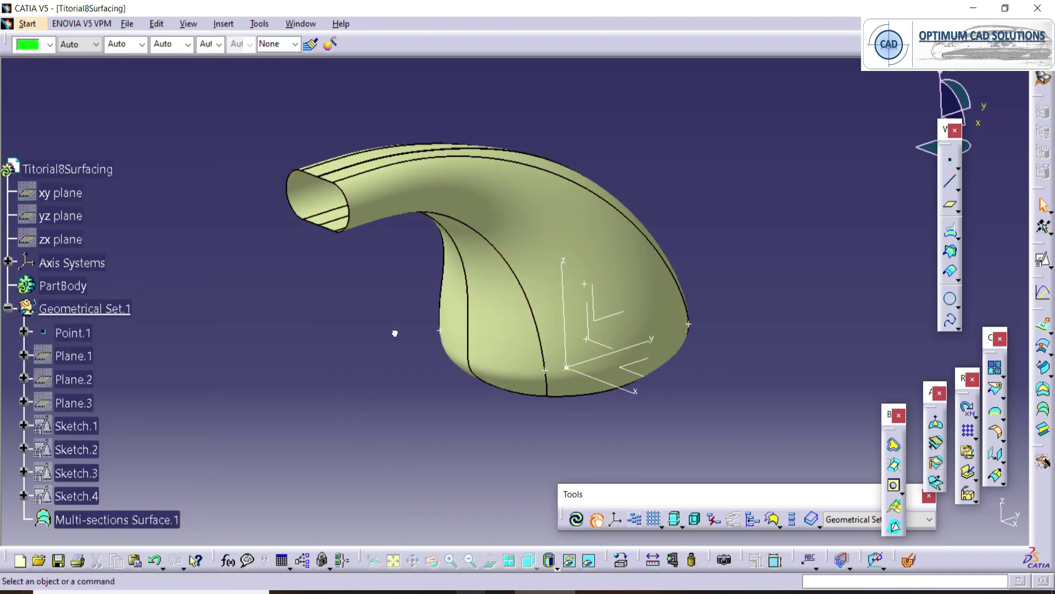
Step: Hide the leftover coupling points on the small and large circles of the nozzle body
left_click(546, 372)
right_click(546, 373)
key("h")
right_click(688, 324)
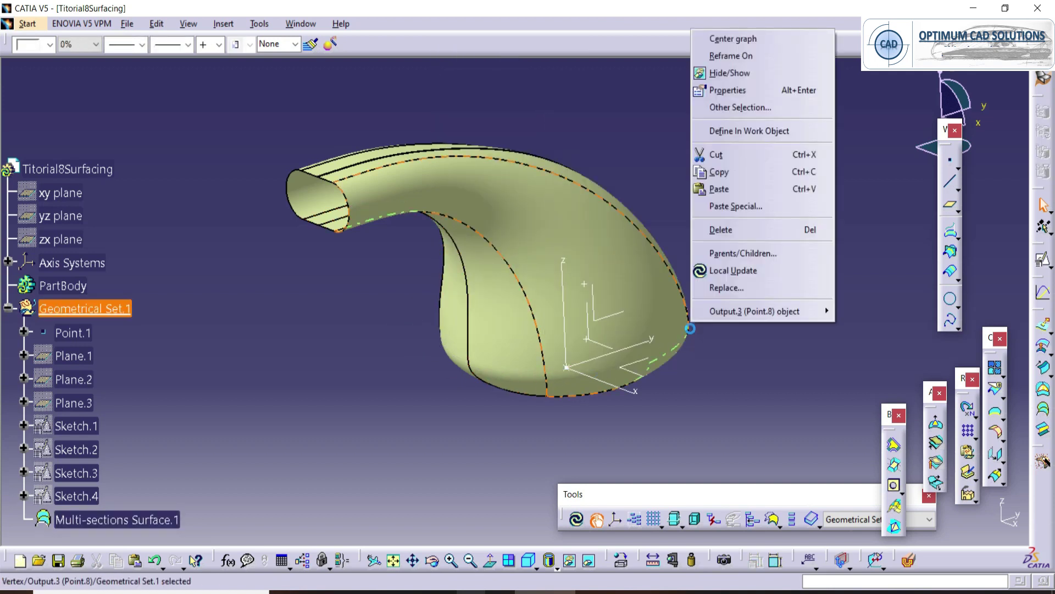
key("h")
middle_click_drag(625, 383, 552, 300)
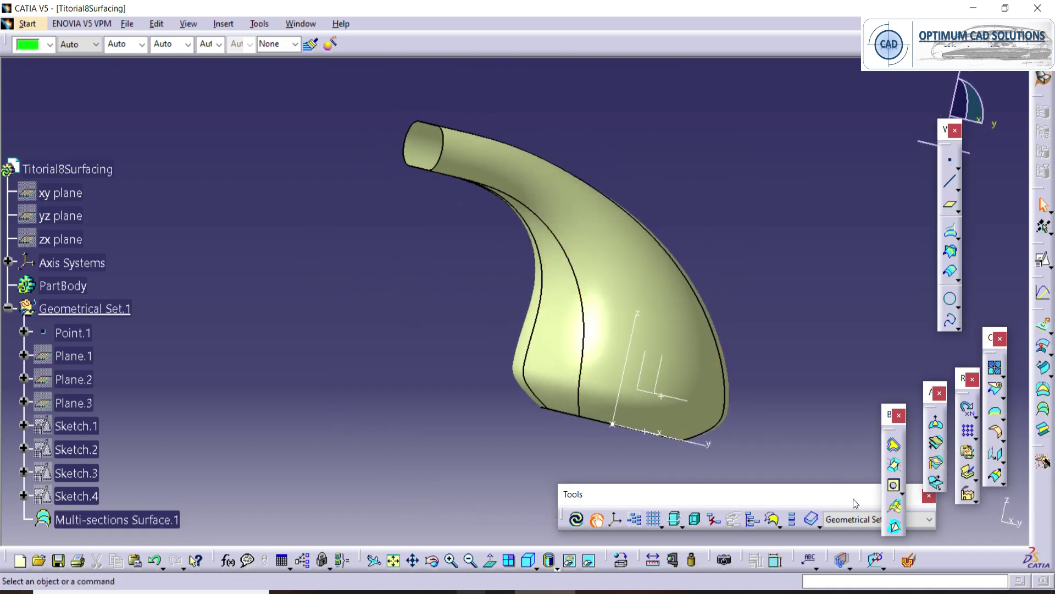
Step: Dock the floating Tools toolbar and the three small floating toolbars beside it to clear the modelling area
left_click(848, 497)
middle_click(773, 299)
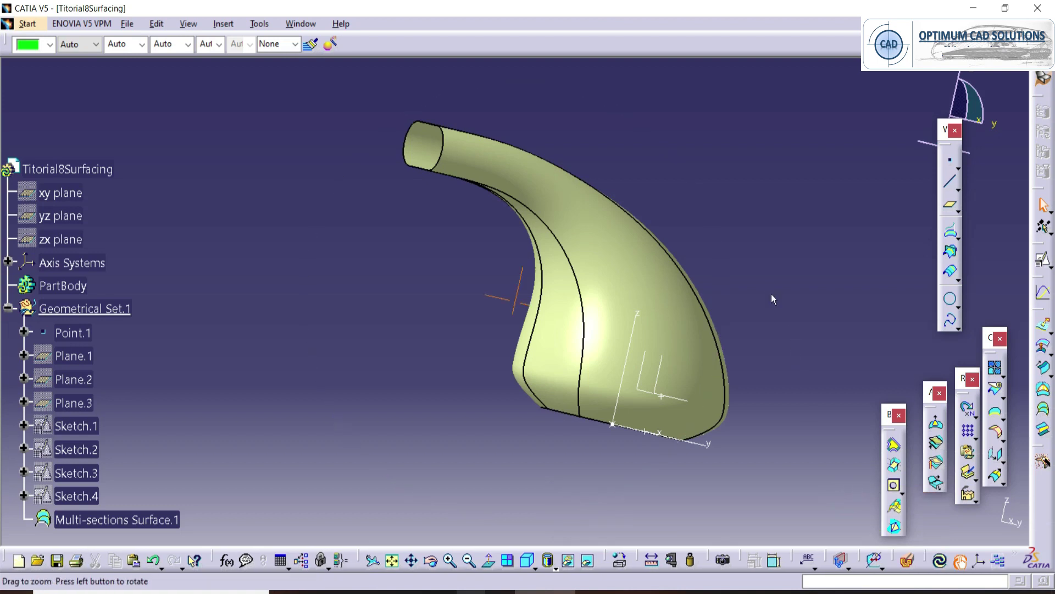
scroll(772, 299, "up", 1)
double_click(887, 413)
double_click(931, 392)
middle_click_drag(654, 308, 556, 385)
double_click(960, 378)
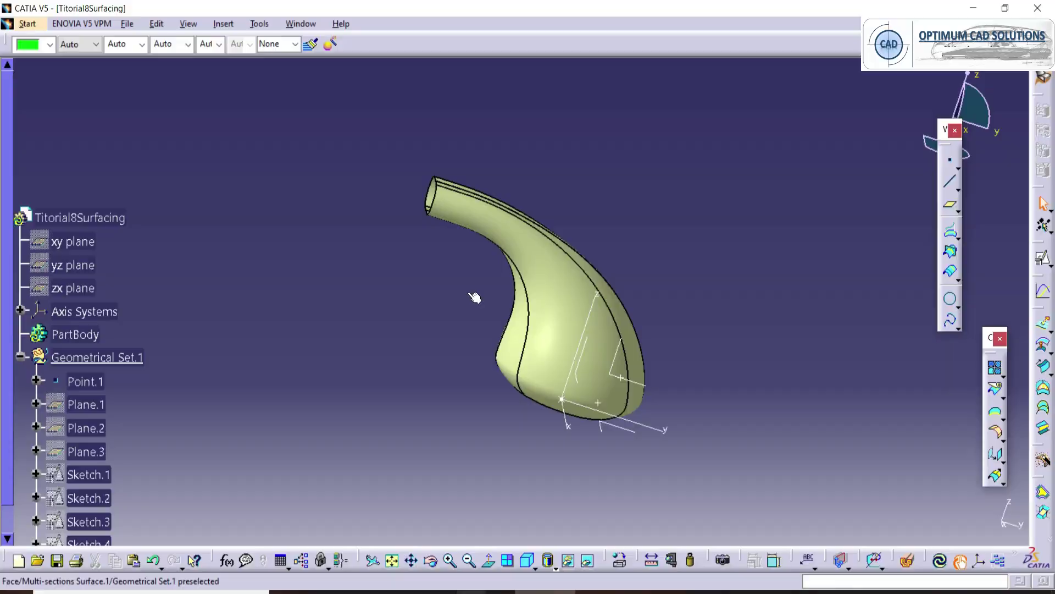
Step: Check the base collar's dimensions in the Tutorial 8 drawing, and show Sketch.1 again in CATIA
key("alt+Tab")
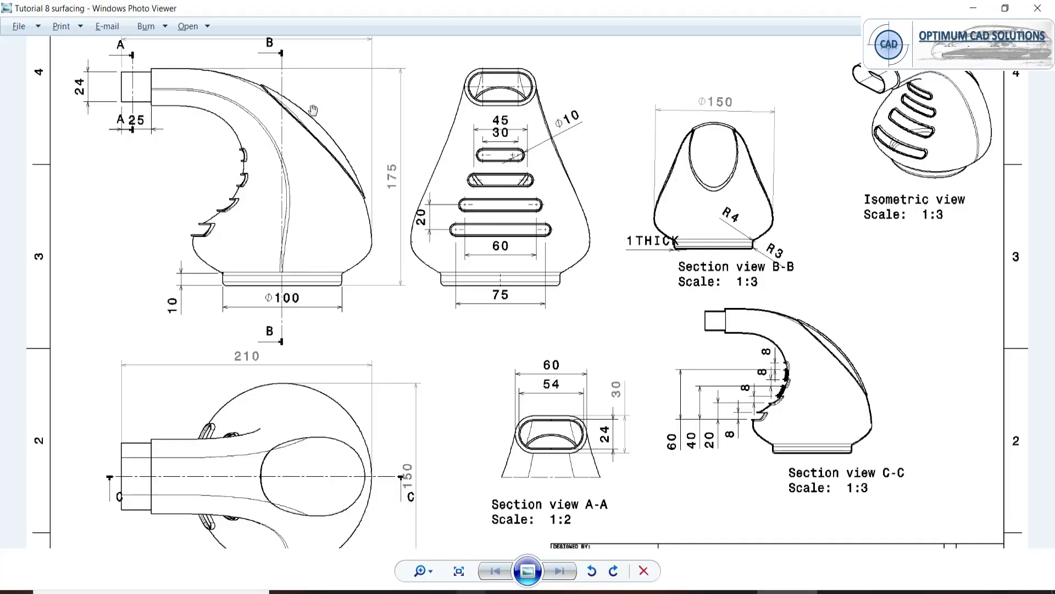
key("alt+Tab")
middle_click_drag(579, 358, 527, 211)
scroll(118, 416, "down", 1)
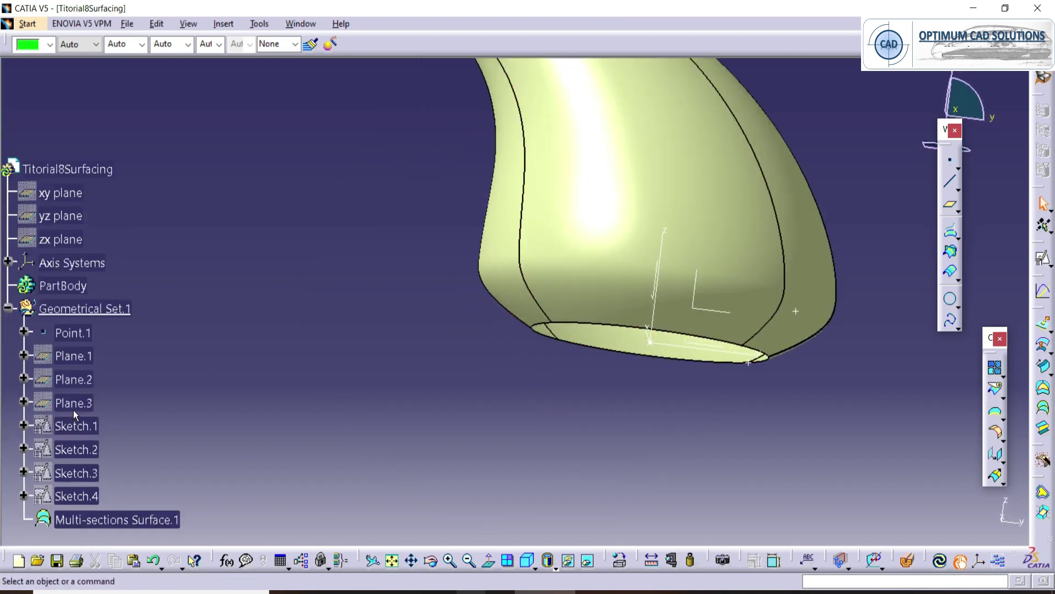
right_click(72, 421)
key("h")
Step: Extrude the base circle of Sketch.1 10 mm downward as a surface, using the XY plane of Axis System.1 as direction
middle_click_drag(530, 398, 493, 336)
left_click(1042, 324)
left_click(666, 277)
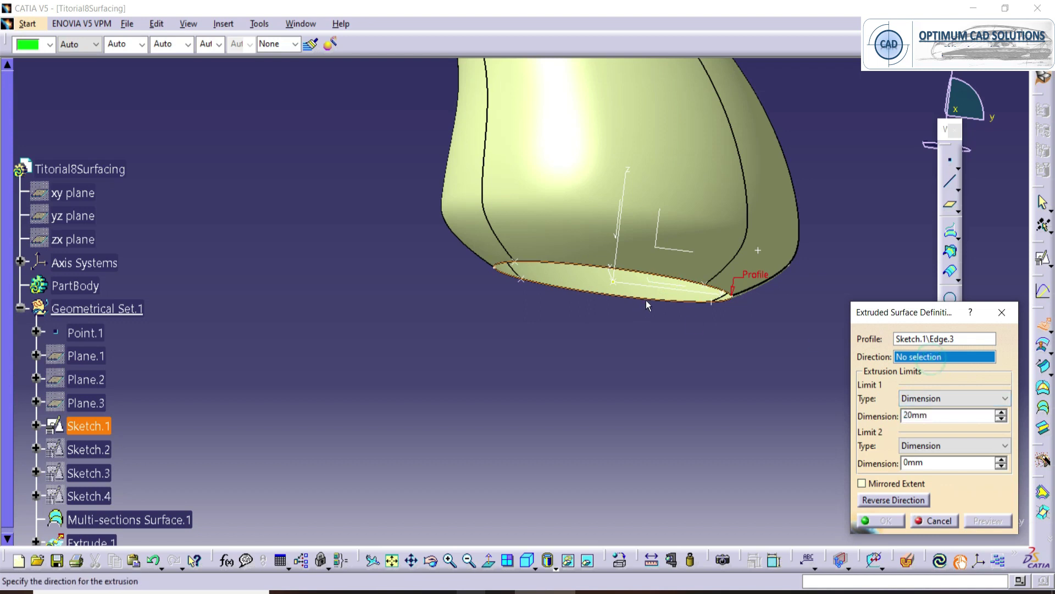
left_click(656, 283)
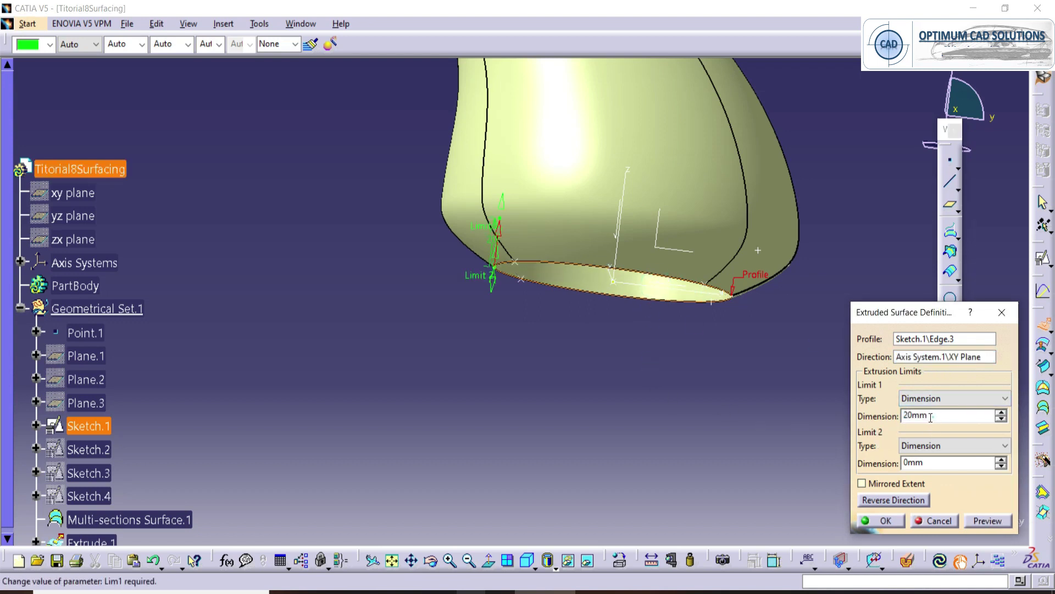
left_click(699, 417)
left_click(869, 497)
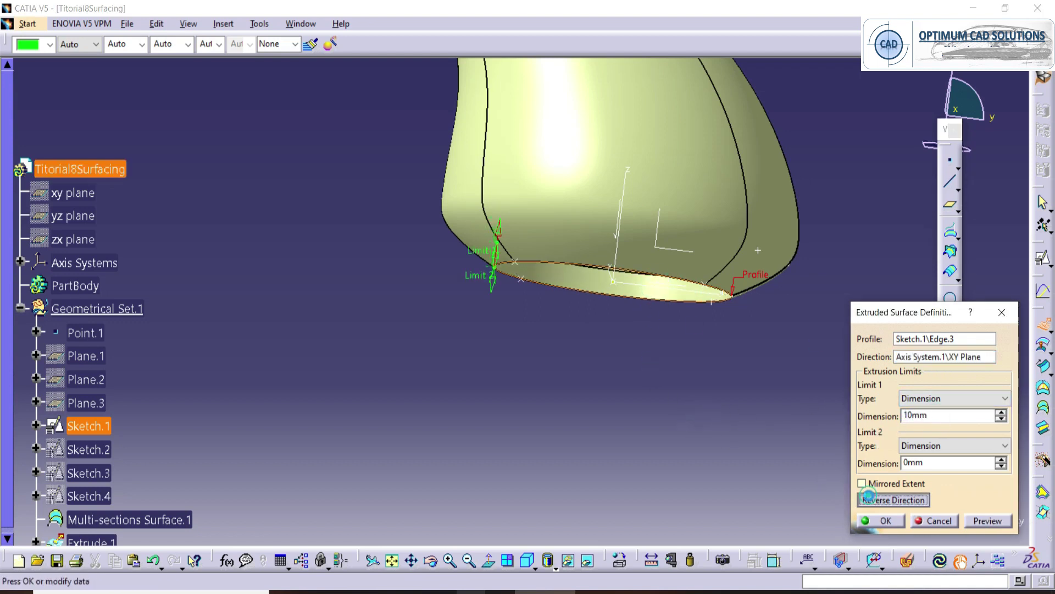
left_click(873, 519)
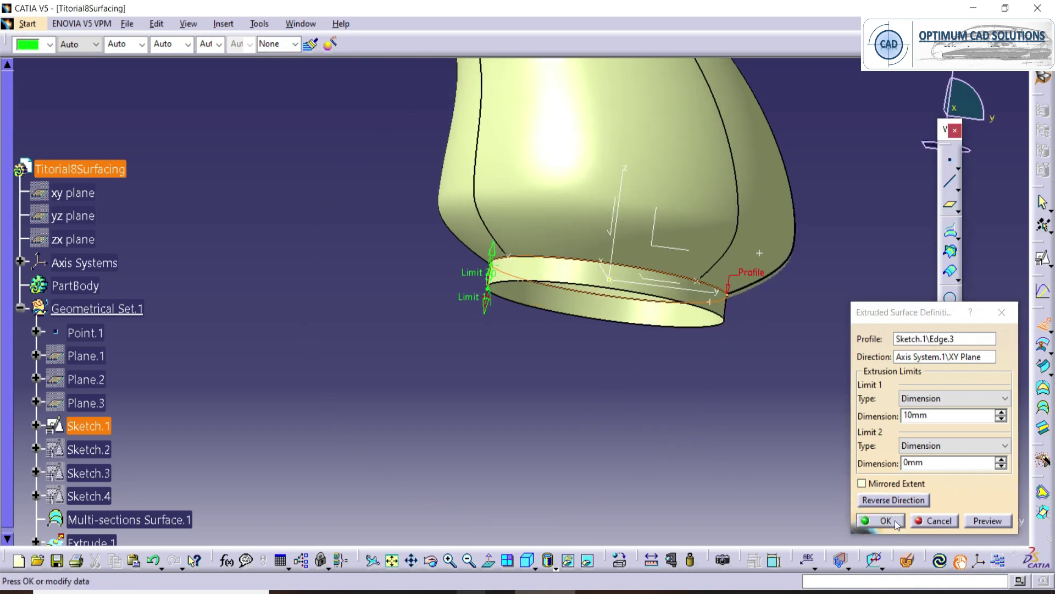
left_click(885, 520)
Step: Hide the base circle sketch at the top of the extruded collar
middle_click_drag(607, 406, 528, 254)
right_click(479, 258)
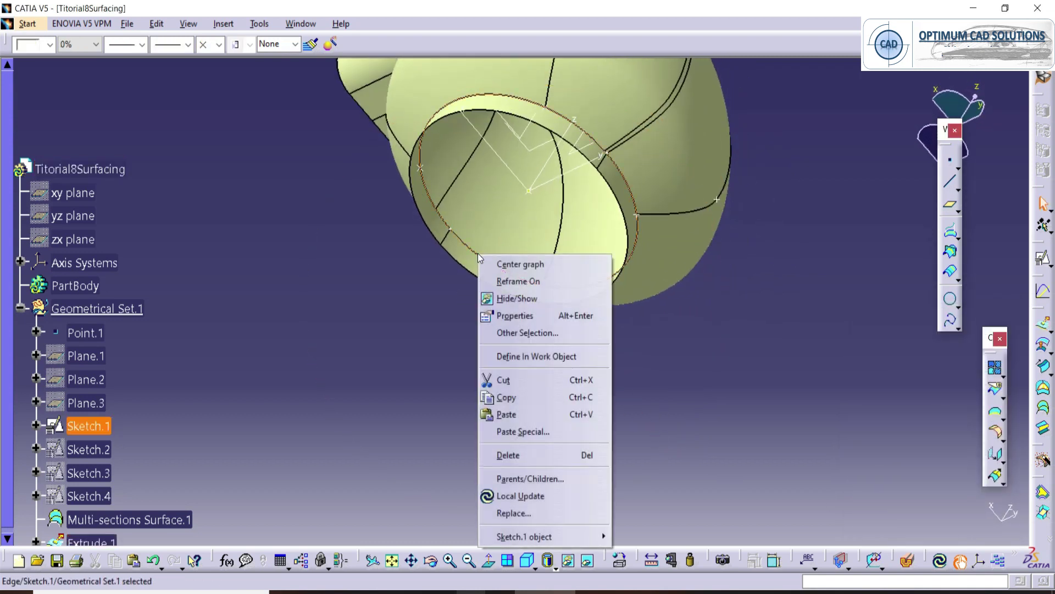
left_click(496, 297)
mouse_move(495, 285)
middle_mouse_down()
mouse_move(539, 379)
mouse_move(596, 336)
mouse_move(573, 286)
mouse_move(571, 332)
middle_mouse_up()
Step: Check the base in the drawing, and close the collar's open bottom edge in CATIA with a Fill surface
left_click(576, 590)
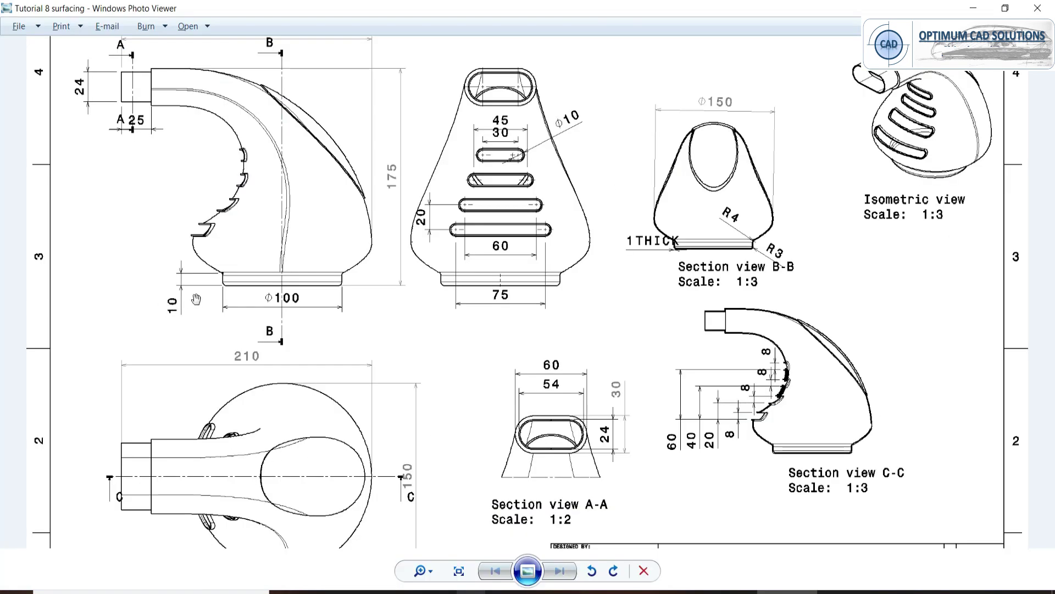
key("alt+Tab")
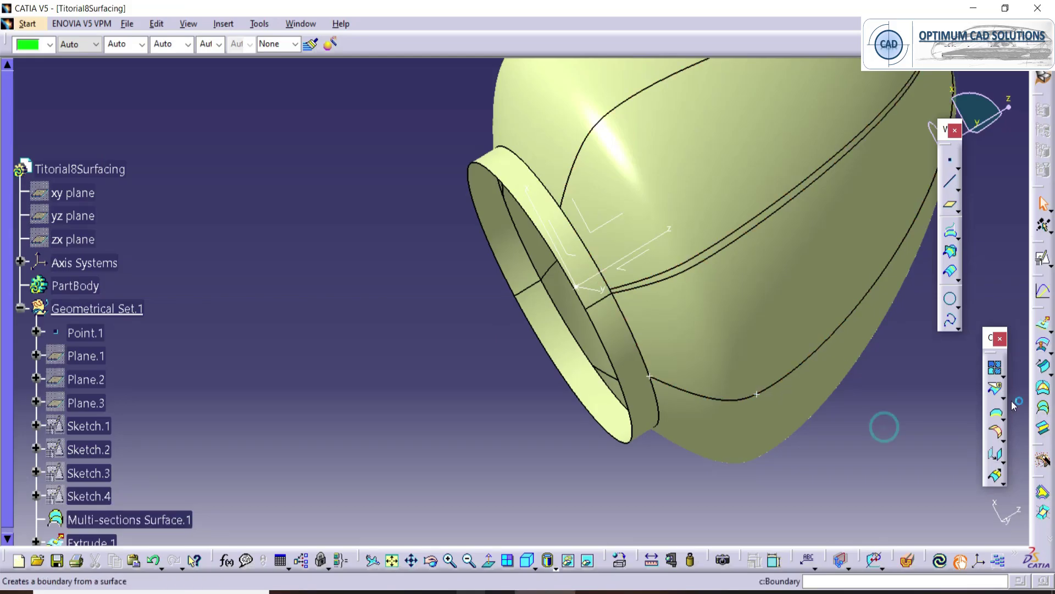
left_click(1043, 391)
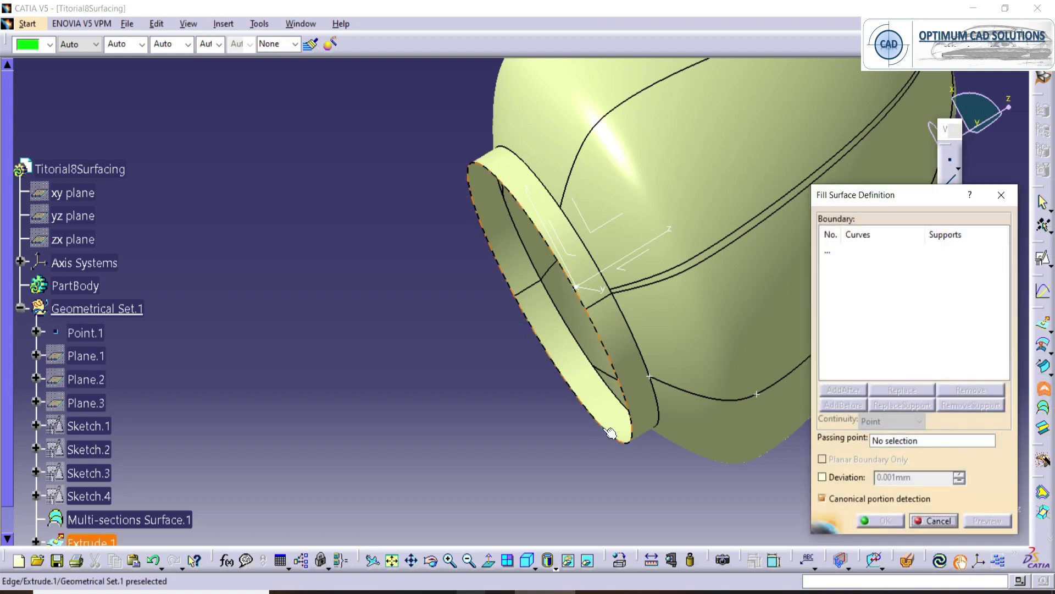
left_click(618, 430)
left_click(874, 520)
middle_click_drag(483, 247, 810, 436)
Step: Join the bottom fill, the extruded collar and the multi-sections surface into one surface
left_click(994, 366)
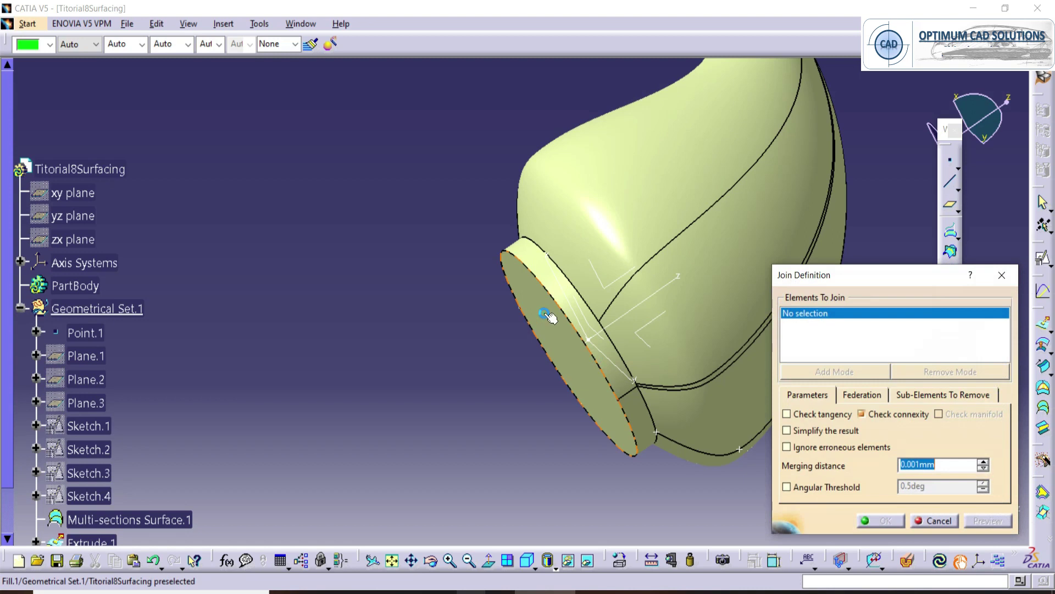
left_click(542, 266)
left_click(594, 219)
middle_click_drag(407, 241, 417, 346)
left_click(887, 520)
middle_click_drag(436, 304, 559, 272)
Step: Check the nozzle-end section A-A in the drawing, and show Sketch.4, the outer nozzle-end profile, in CATIA
key("alt+Tab")
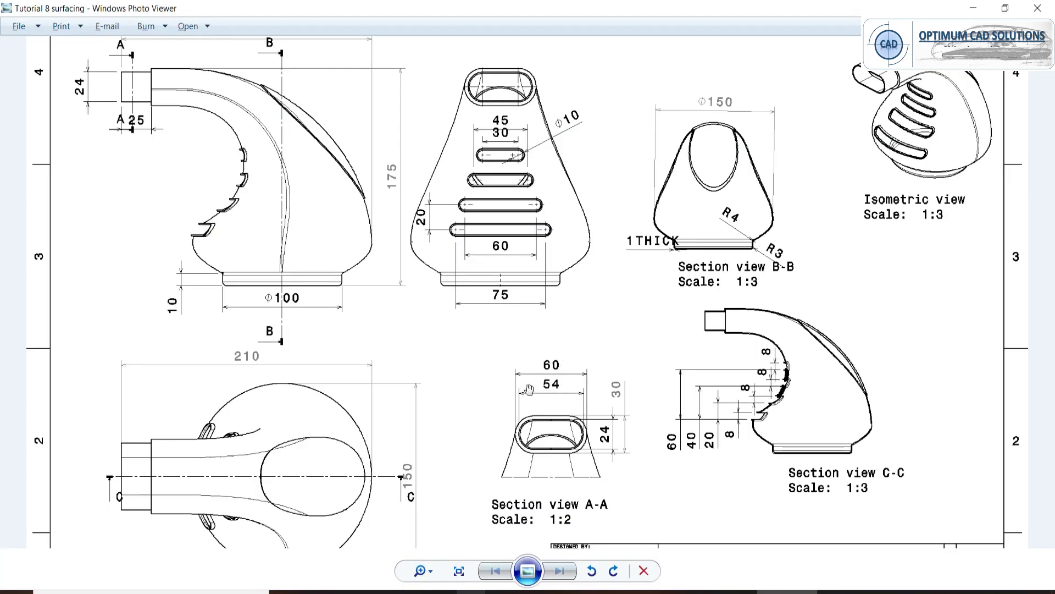
key("alt+Tab")
left_click(476, 209)
right_click(83, 352)
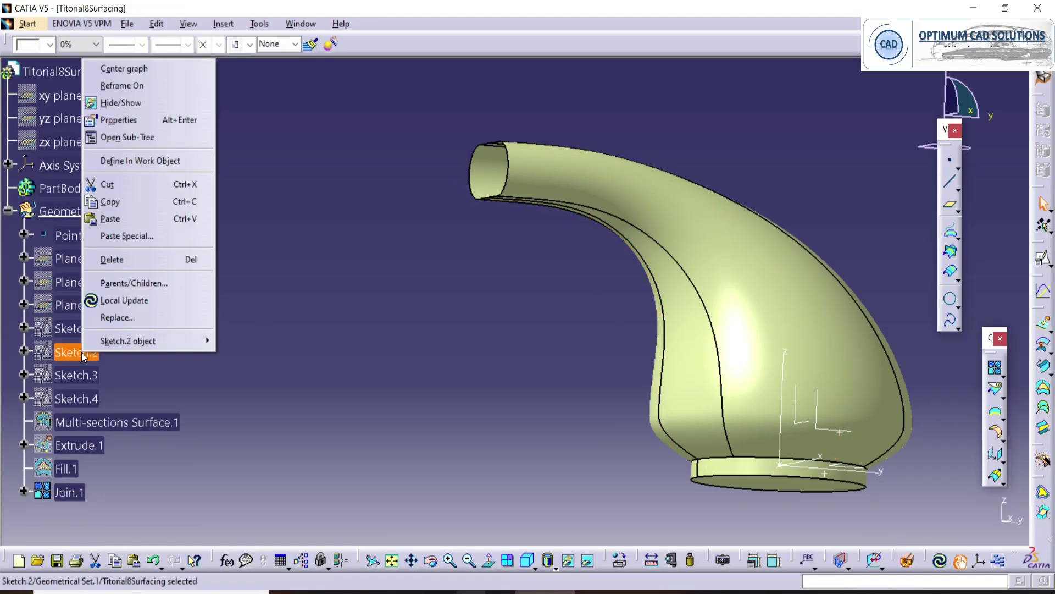
key("h")
key("ctrl+z")
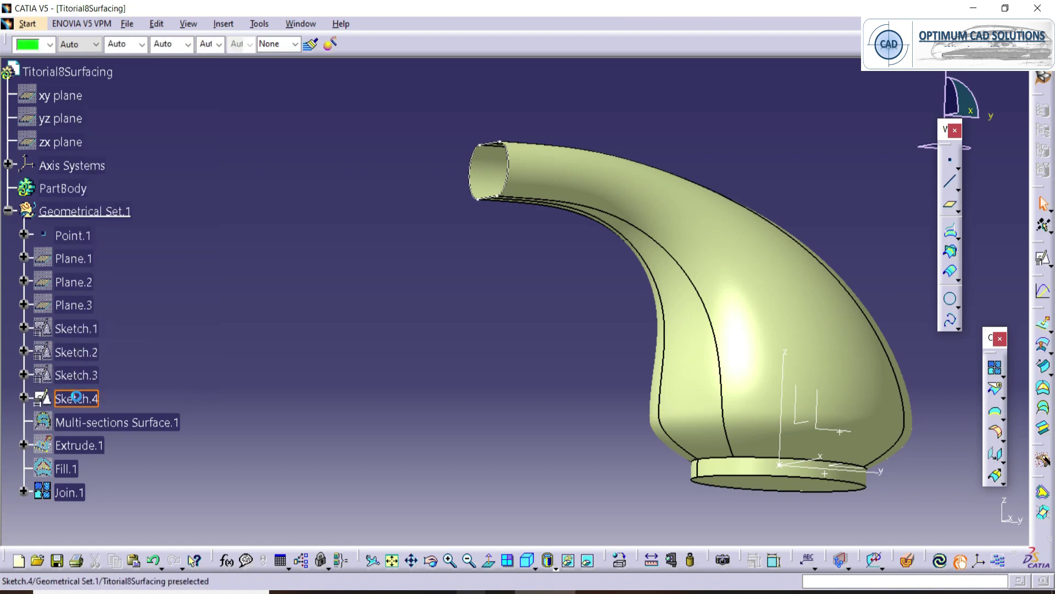
double_click(76, 397)
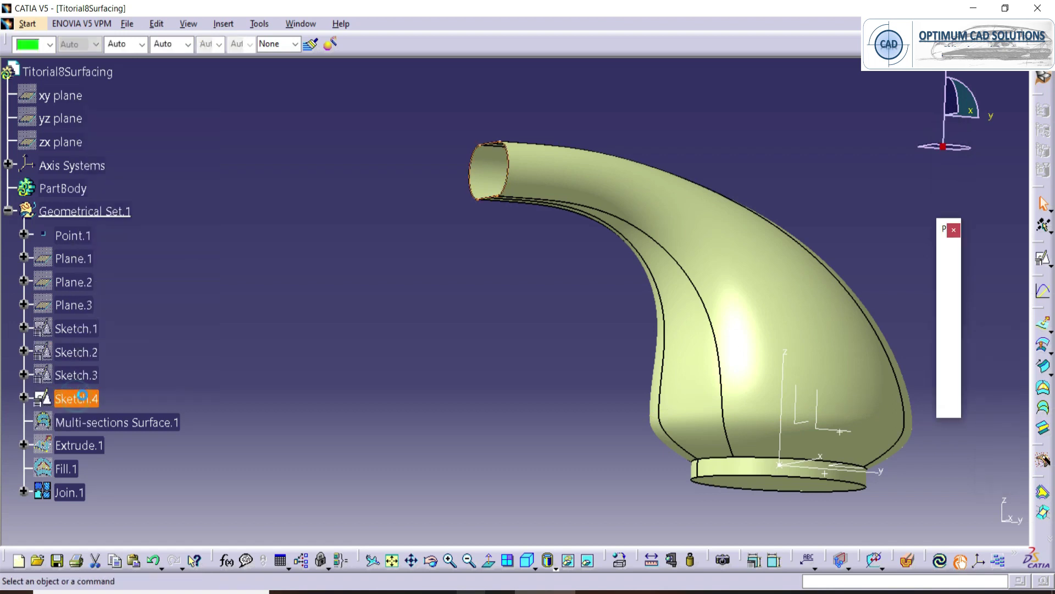
right_click(84, 422)
key("Escape")
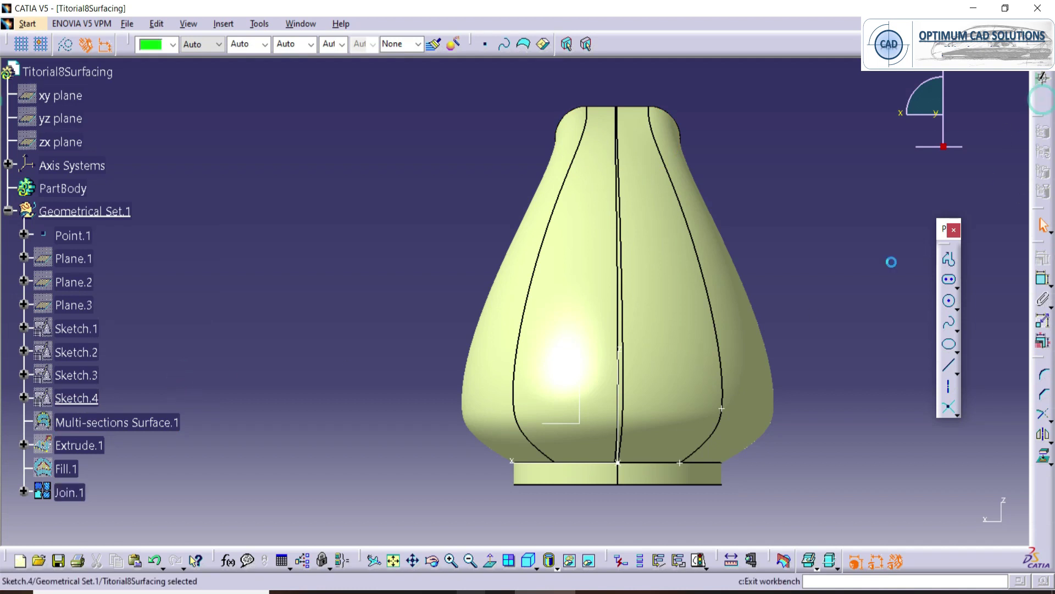
Step: Show Plane.3 and start a positioned sketch on it at the nozzle end
left_click(1040, 255)
middle_click_drag(562, 262, 513, 276)
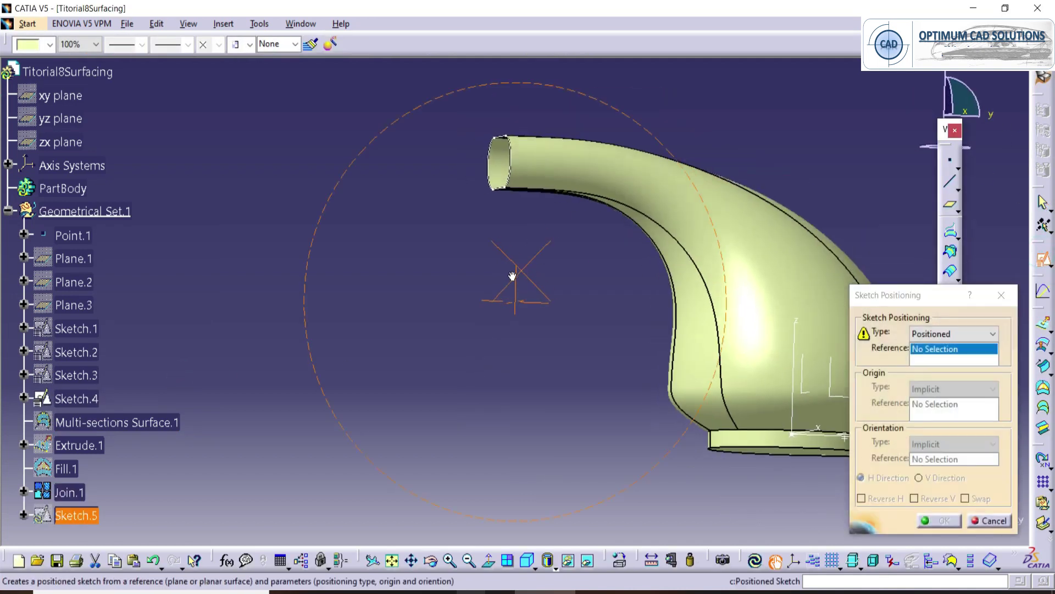
right_click(88, 305)
left_click(124, 351)
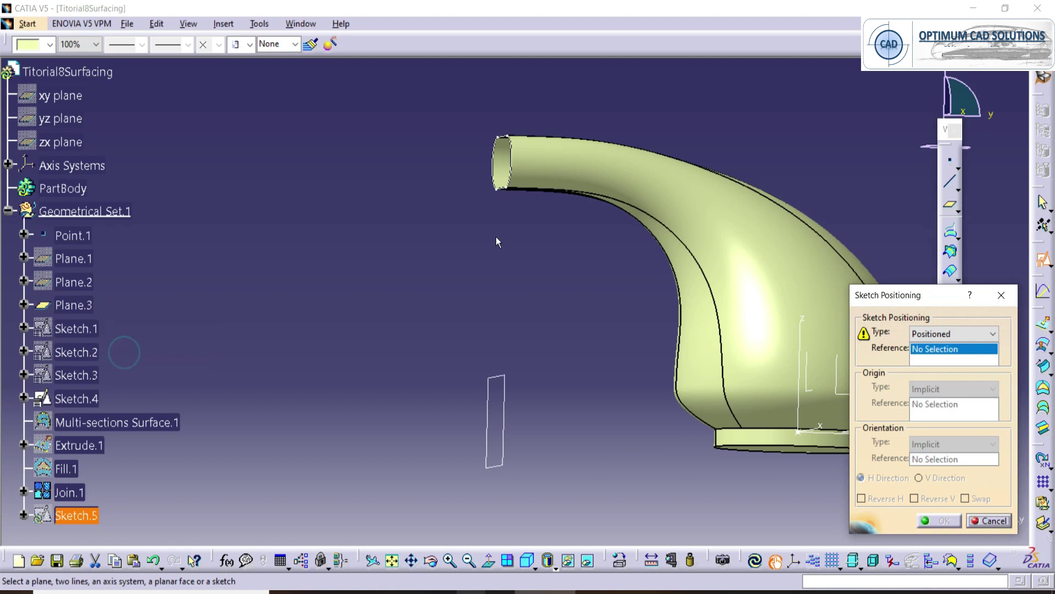
left_click(507, 381)
left_click(937, 521)
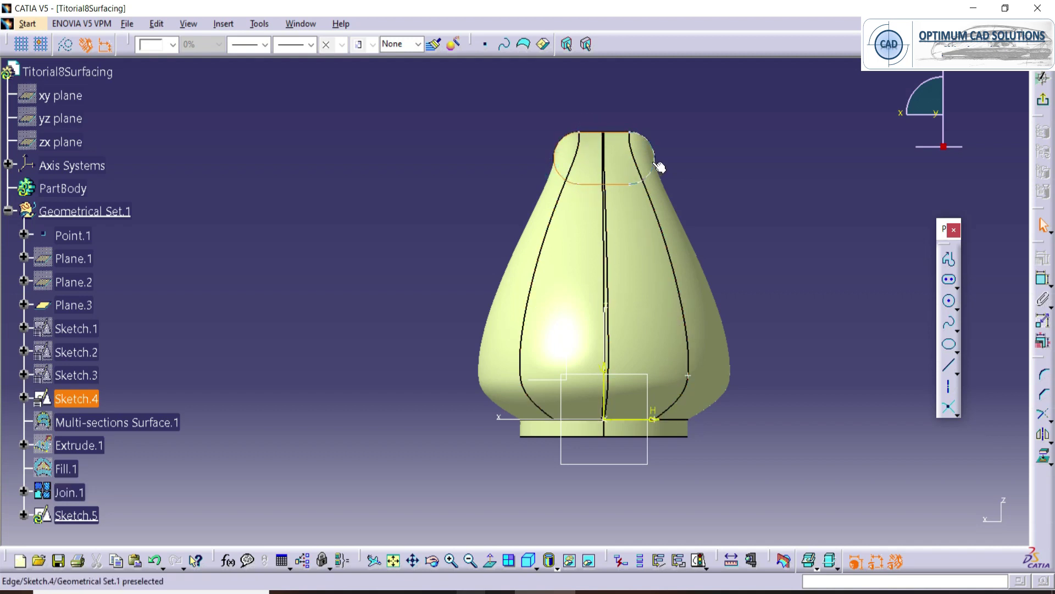
Step: Project the Sketch.4 nozzle outline into the new sketch as construction geometry
left_click(1043, 455)
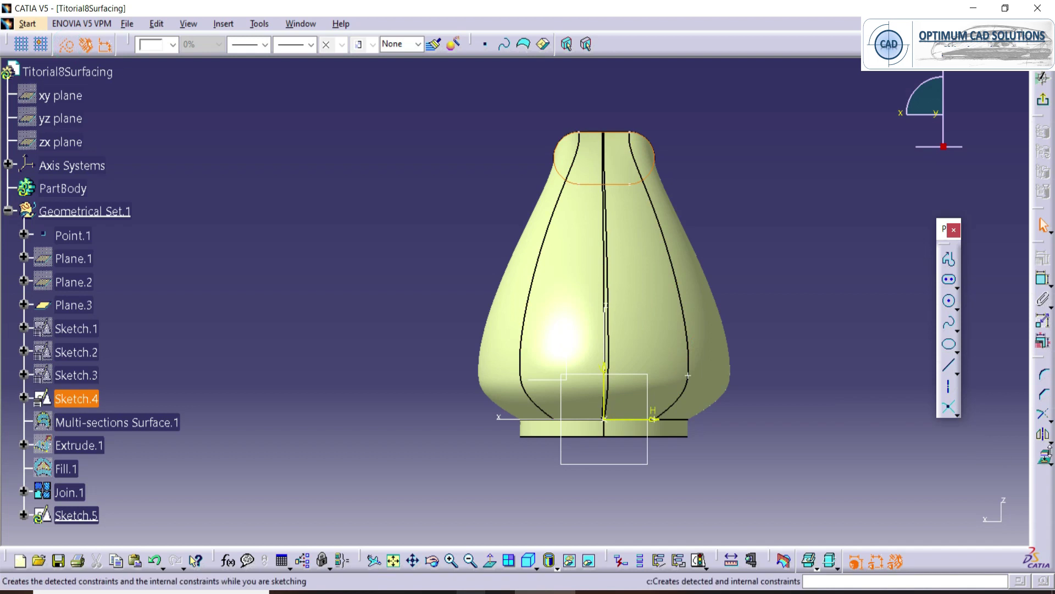
left_click(336, 182)
left_click(68, 51)
middle_click_drag(324, 252, 296, 277)
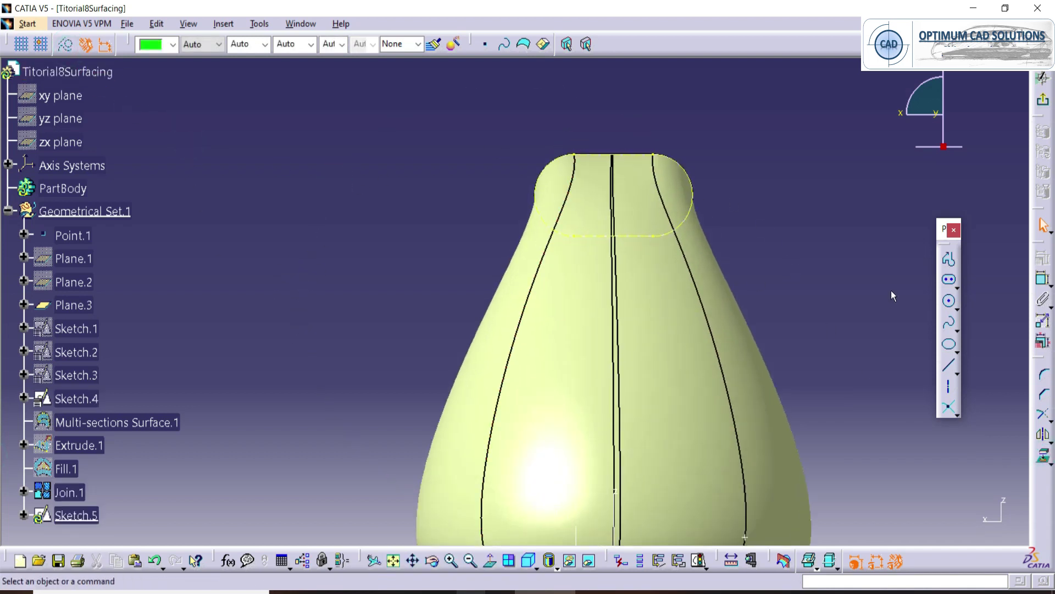
Step: Draw an elongated hole centred on the projected outline's arc centres with a 12 mm radius, and exit the sketch
left_click(949, 281)
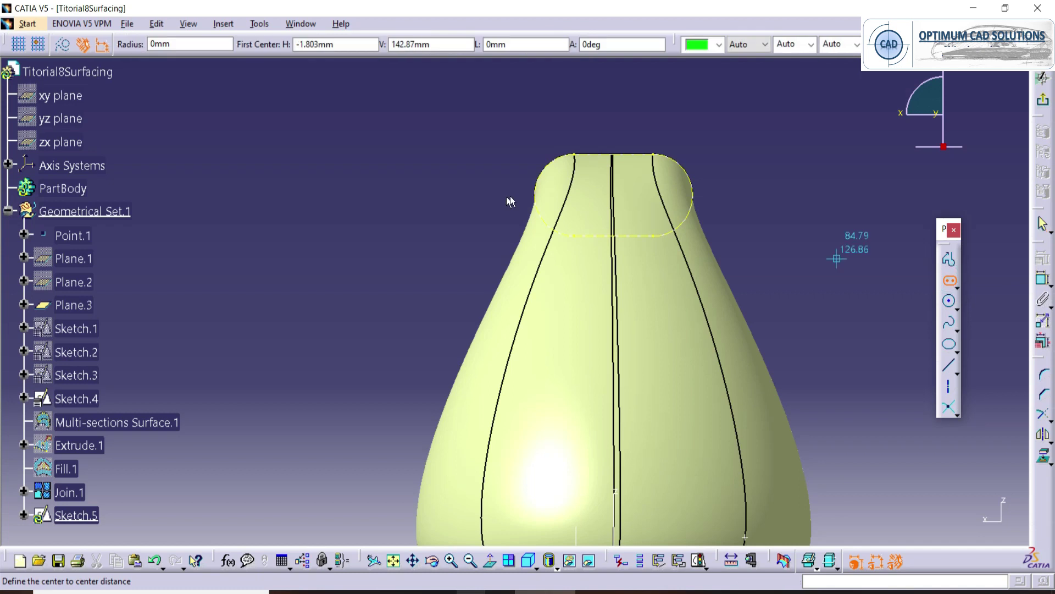
left_click(574, 195)
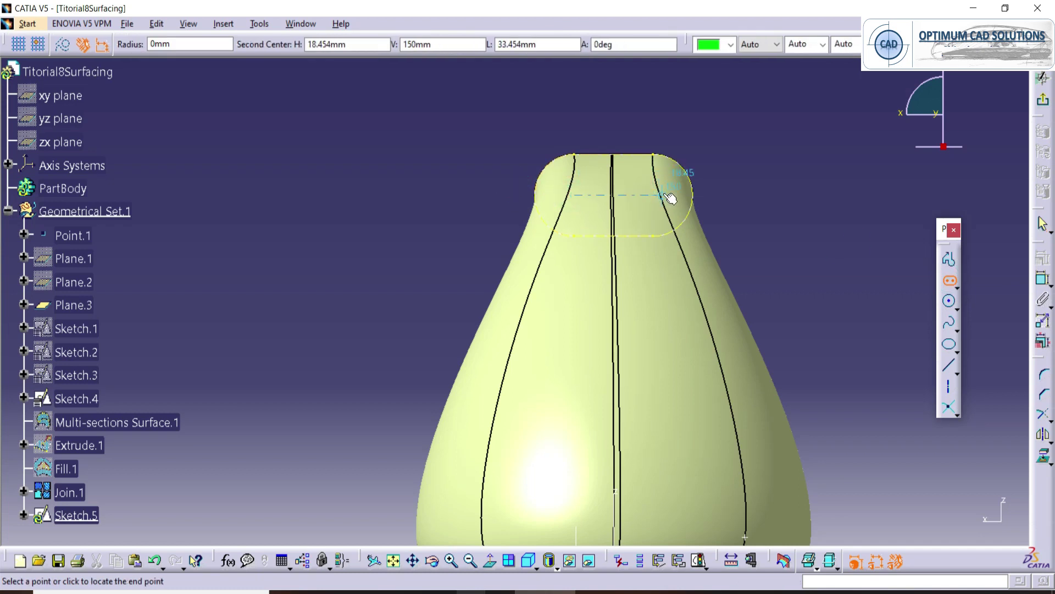
left_click(658, 192)
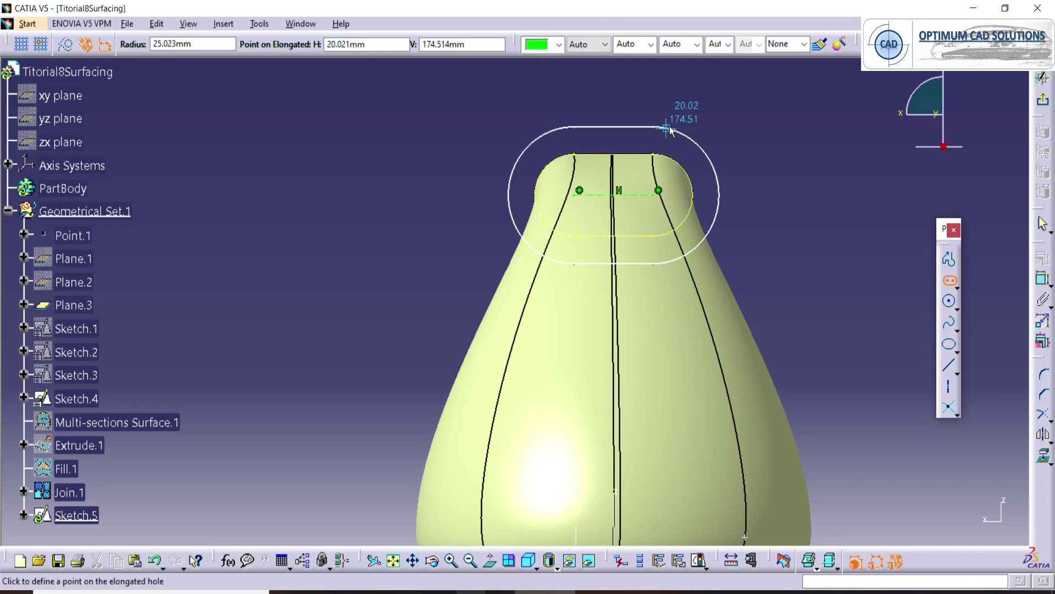
left_click(640, 125)
double_click(541, 161)
type("12")
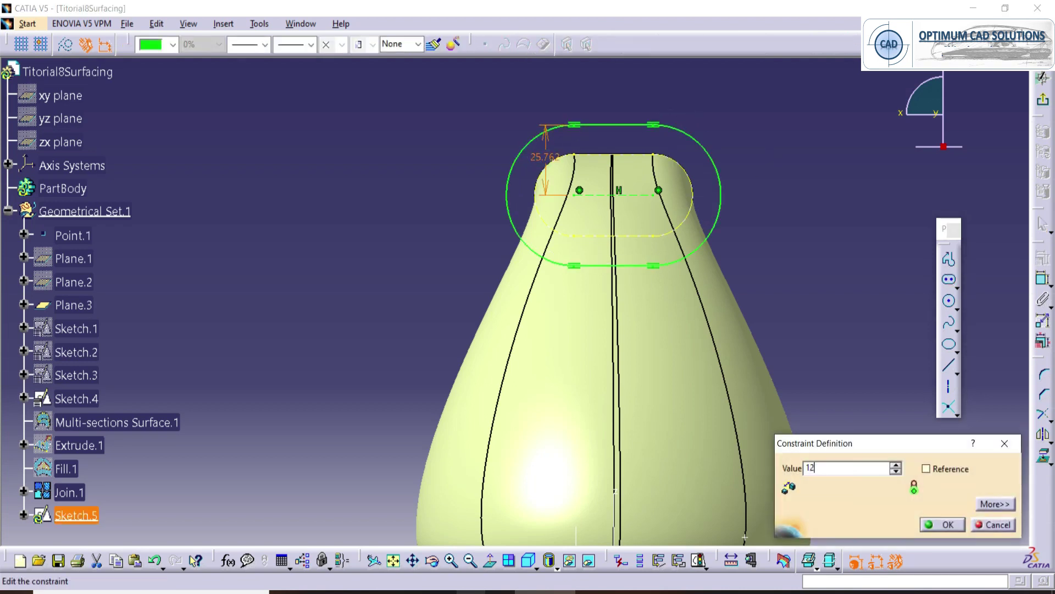
key("Return")
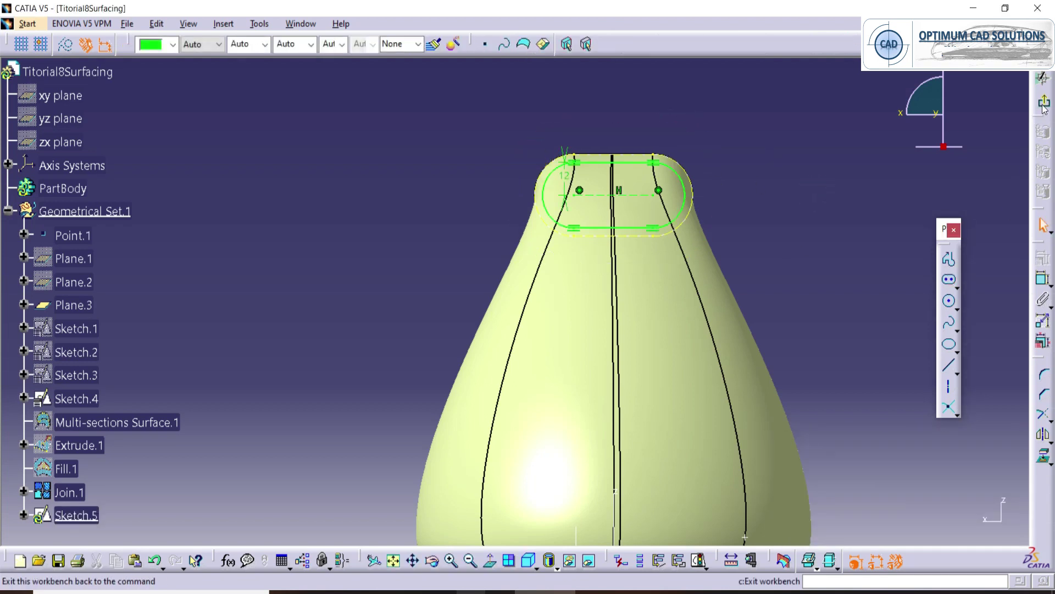
mouse_move(609, 525)
middle_mouse_down()
mouse_move(502, 266)
mouse_move(513, 308)
mouse_move(671, 287)
middle_mouse_up()
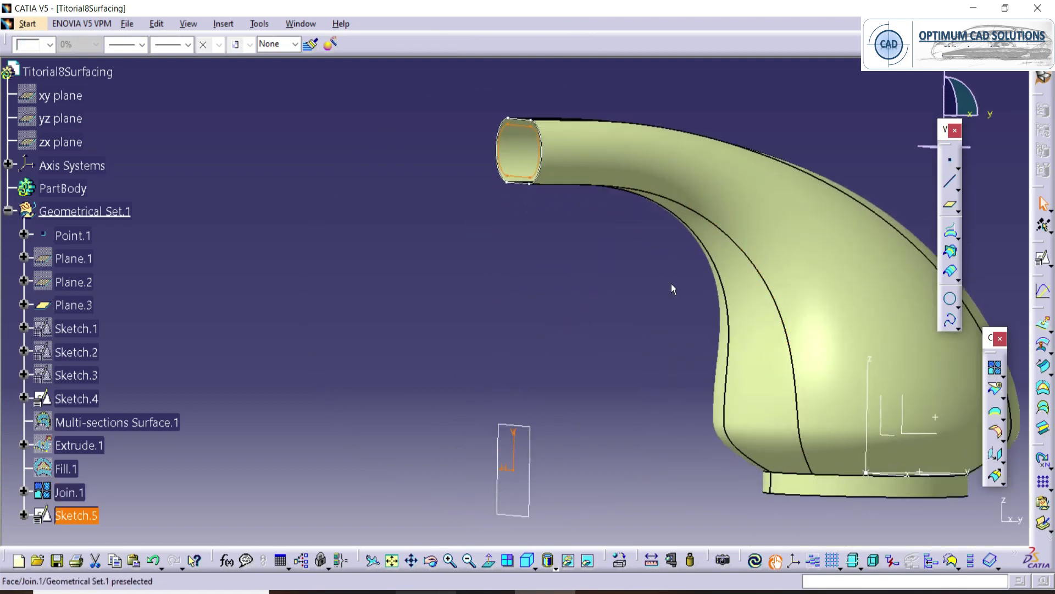
Step: Define Geometrical Set.1 as the in-work object
left_click(479, 349)
scroll(170, 297, "down", 1)
scroll(172, 297, "down", 2)
right_click(119, 115)
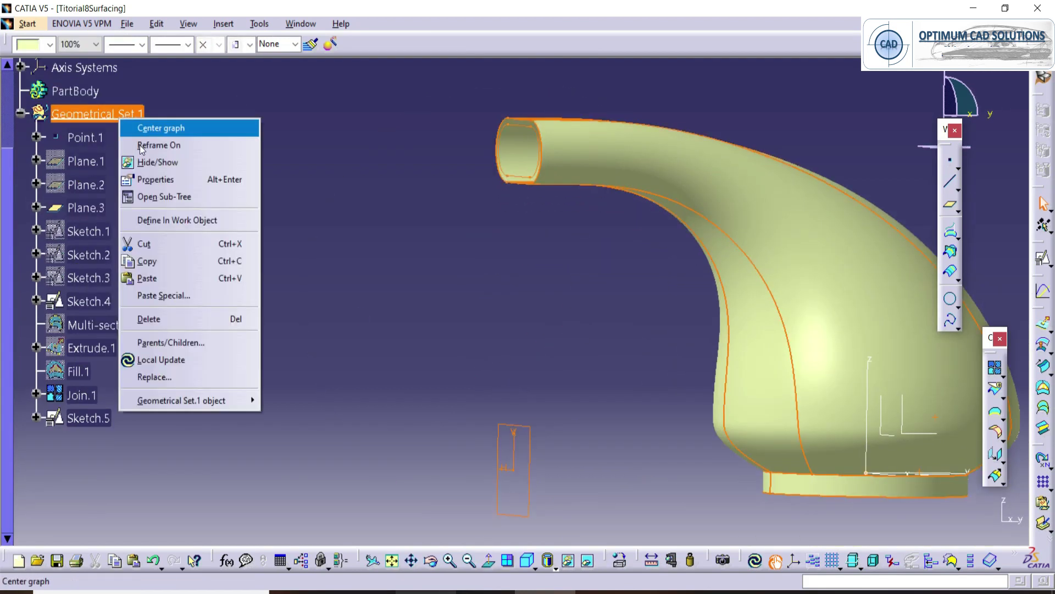
left_click(159, 221)
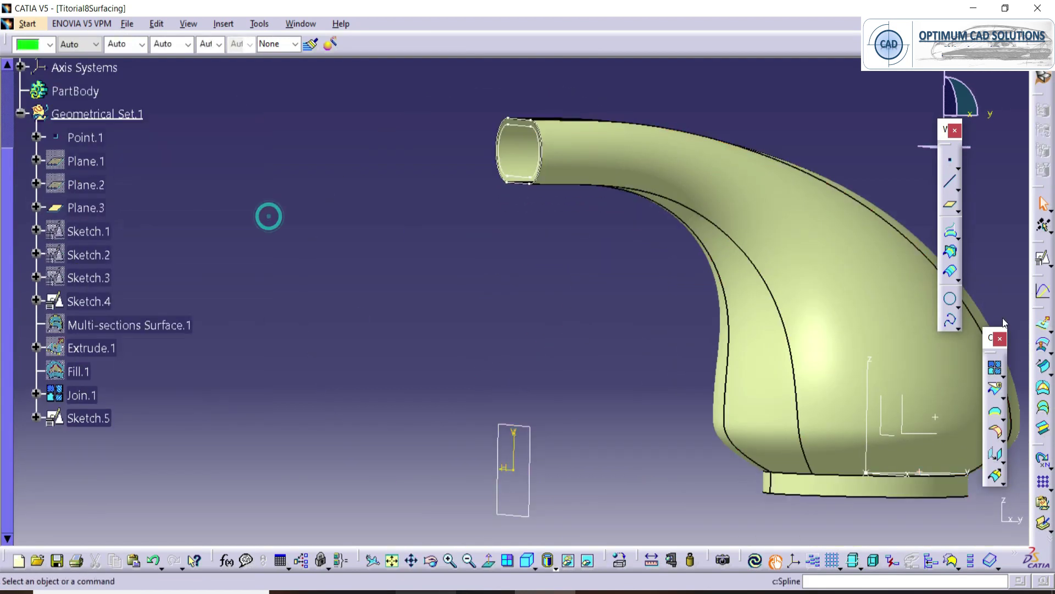
Step: Close the open nozzle end with a Fill surface bounded by its outer profile
left_click(1041, 392)
left_click(518, 118)
left_click(867, 519)
middle_click_drag(600, 265, 654, 297)
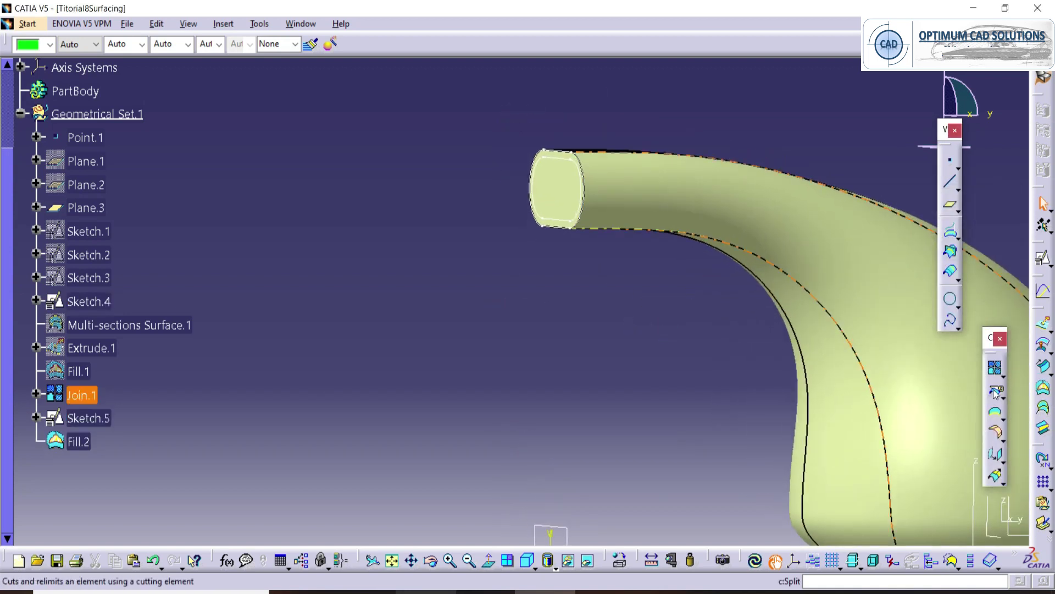
Step: Check the nozzle length in the drawing, and extrude Sketch.5 in CATIA 25 mm outward from the nozzle end as a surface
key("alt+Tab")
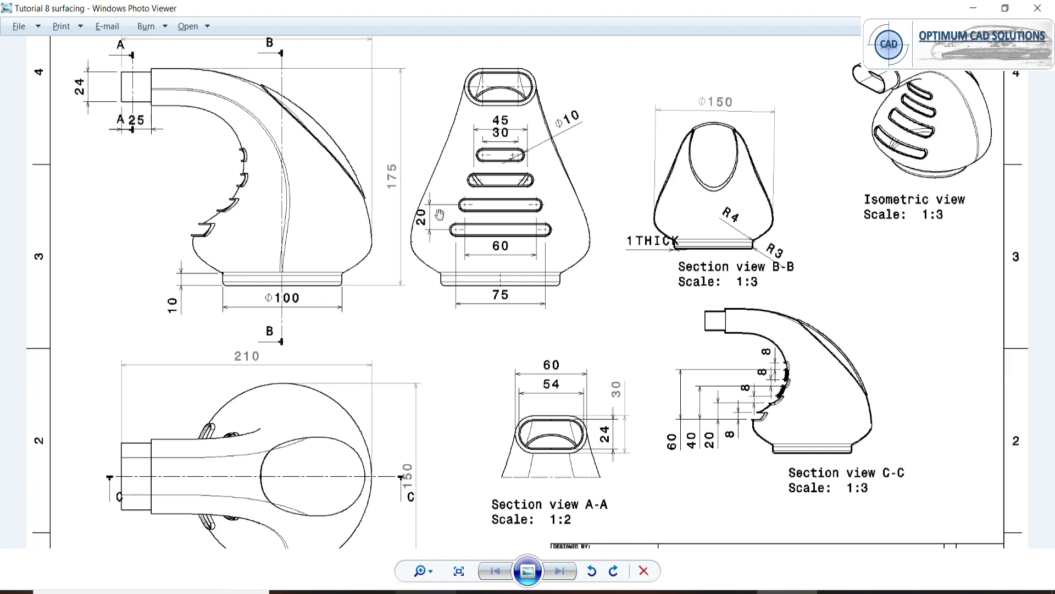
key("alt+Tab")
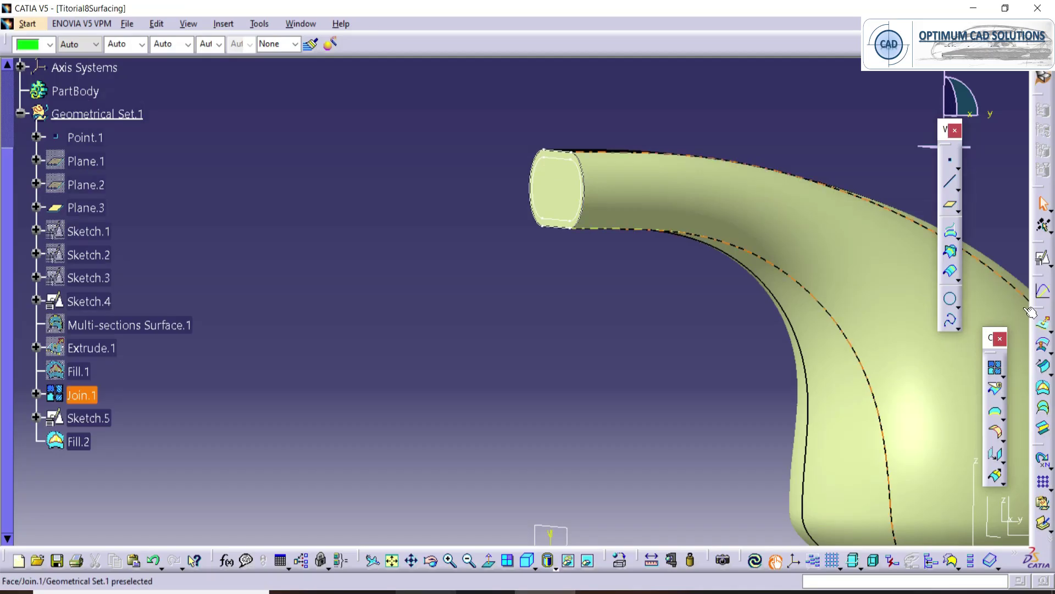
left_click(1042, 331)
left_click(551, 207)
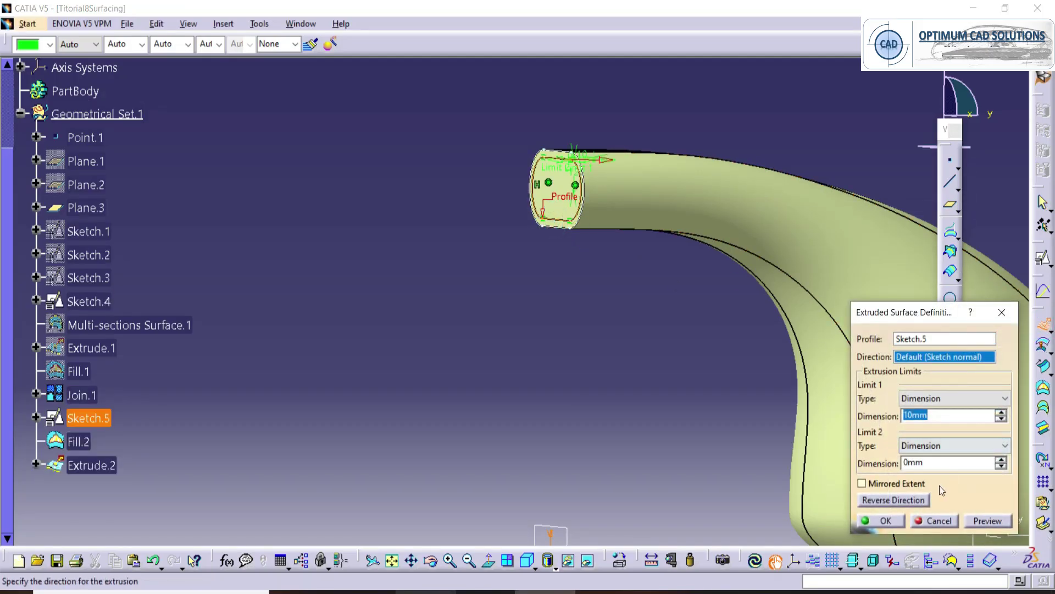
left_click(881, 501)
left_click(878, 522)
middle_click_drag(615, 359, 615, 225)
Step: Hide the nozzle-end profile sketches Sketch.4 and Sketch.5
left_click(92, 420)
right_click(94, 424)
left_click(118, 172)
middle_click_drag(470, 212, 778, 185)
left_click(1003, 396)
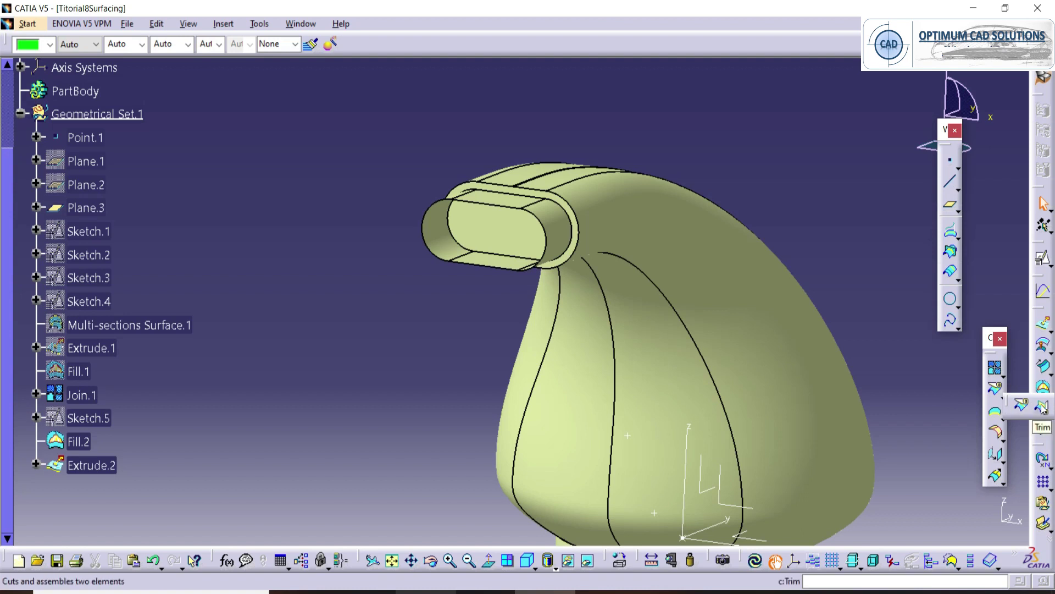
left_click(546, 216)
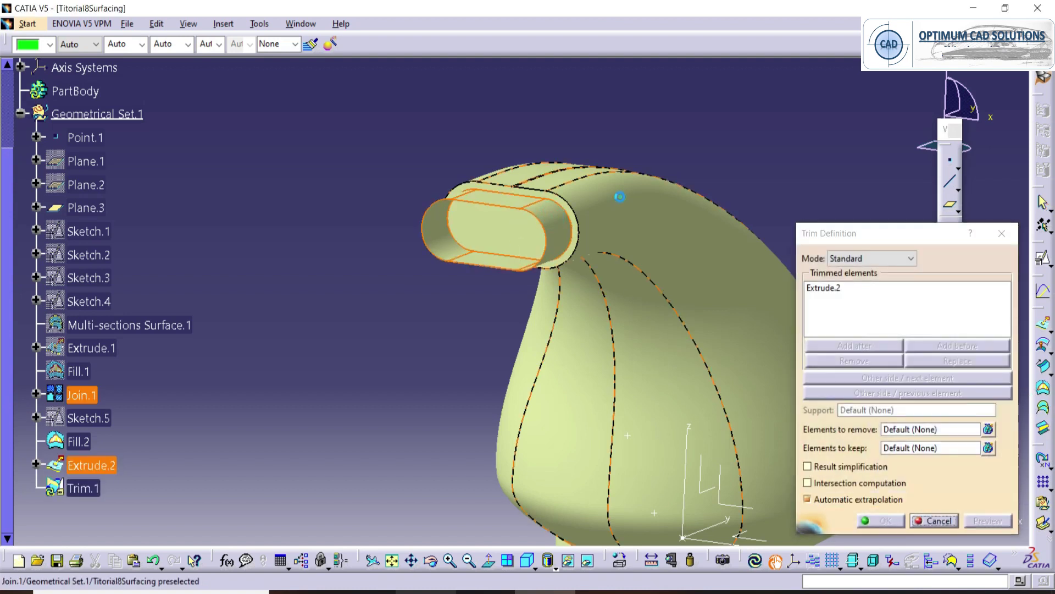
left_click(618, 198)
left_click(632, 342)
middle_click_drag(471, 279, 472, 296)
key("Escape")
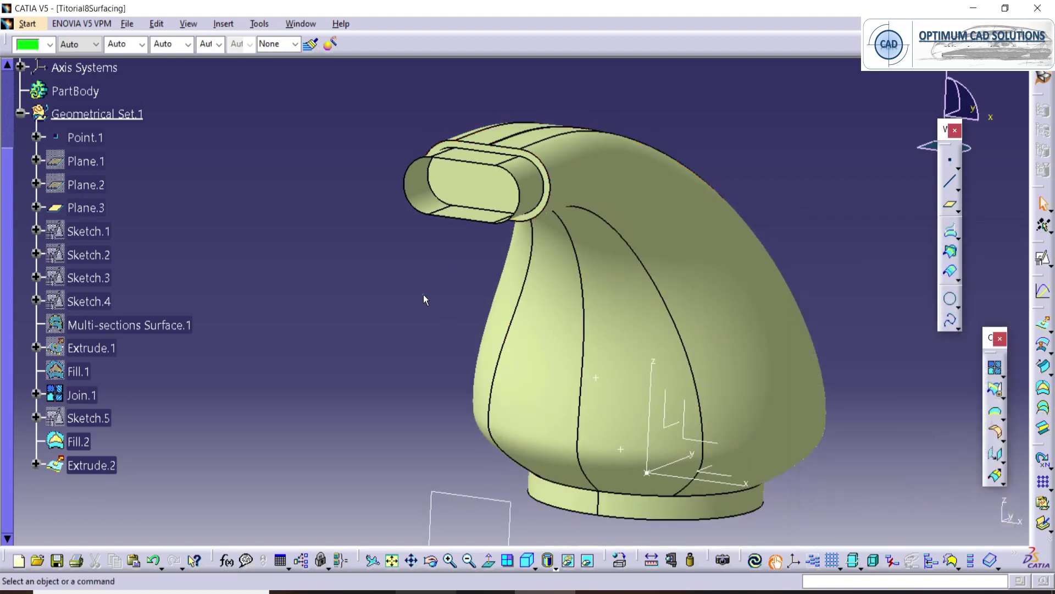
Step: Join the nozzle-end fill with the previously joined body surface
left_click(480, 196)
left_click(573, 179, "ctrl")
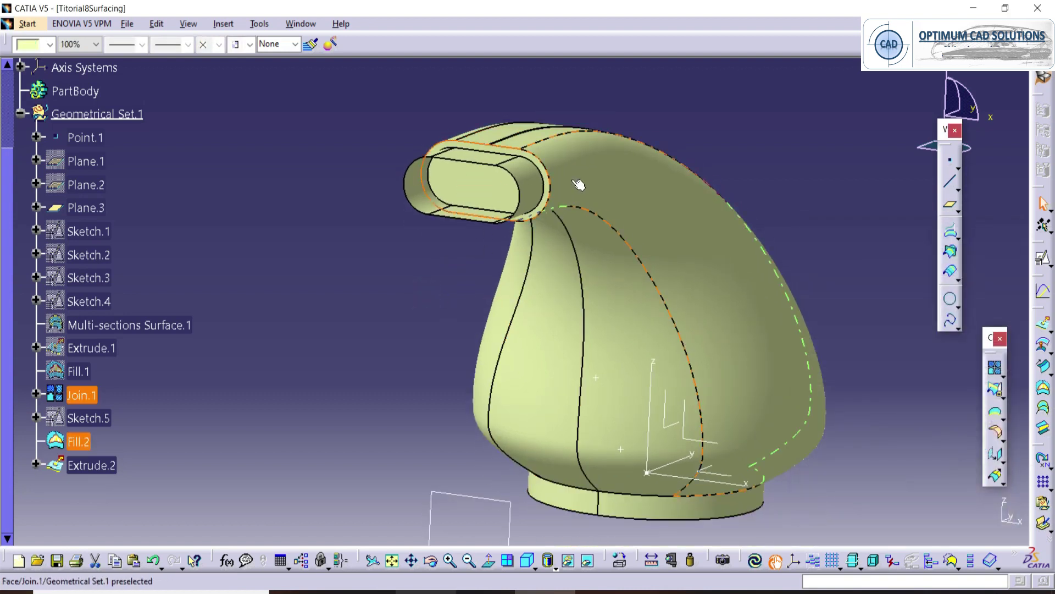
left_click(996, 368)
left_click(900, 515)
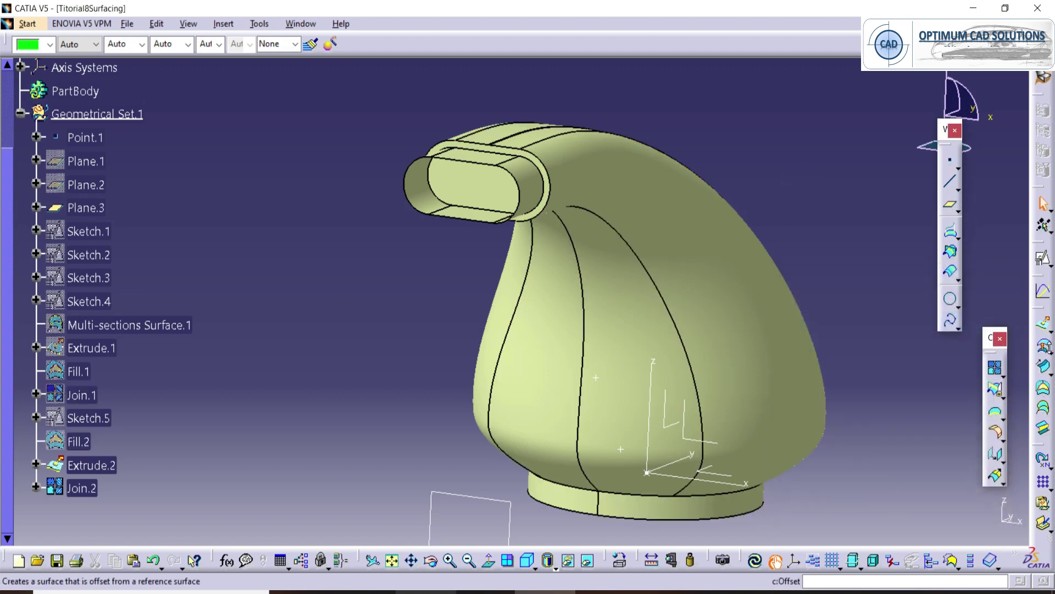
Step: Trim the extruded nozzle surface Extrude.2 and the body Join.2 against each other in Standard mode
left_click(999, 389)
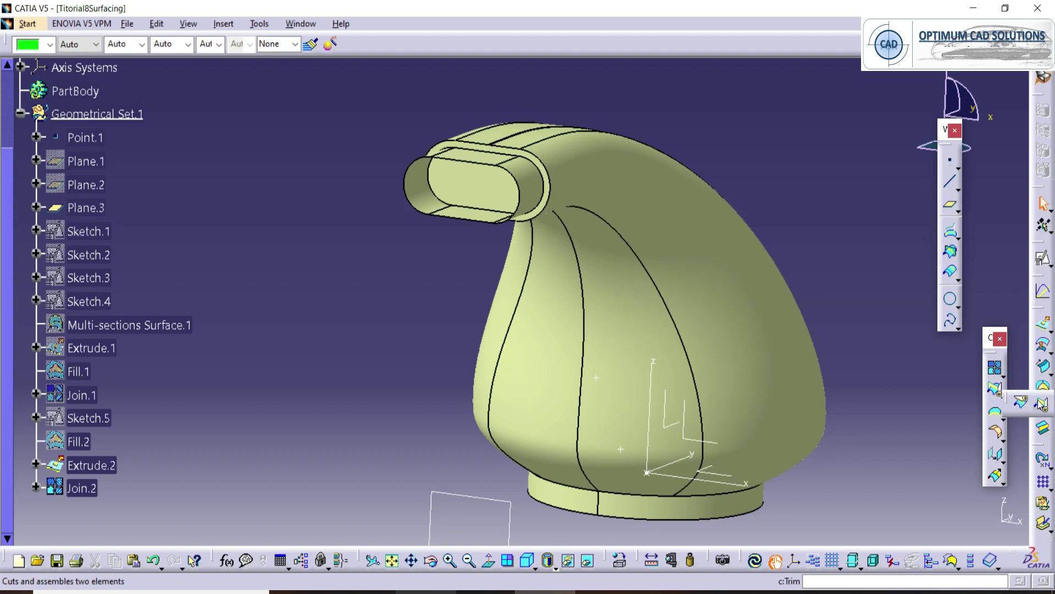
left_click(1040, 404)
left_click(526, 181)
left_click(581, 160)
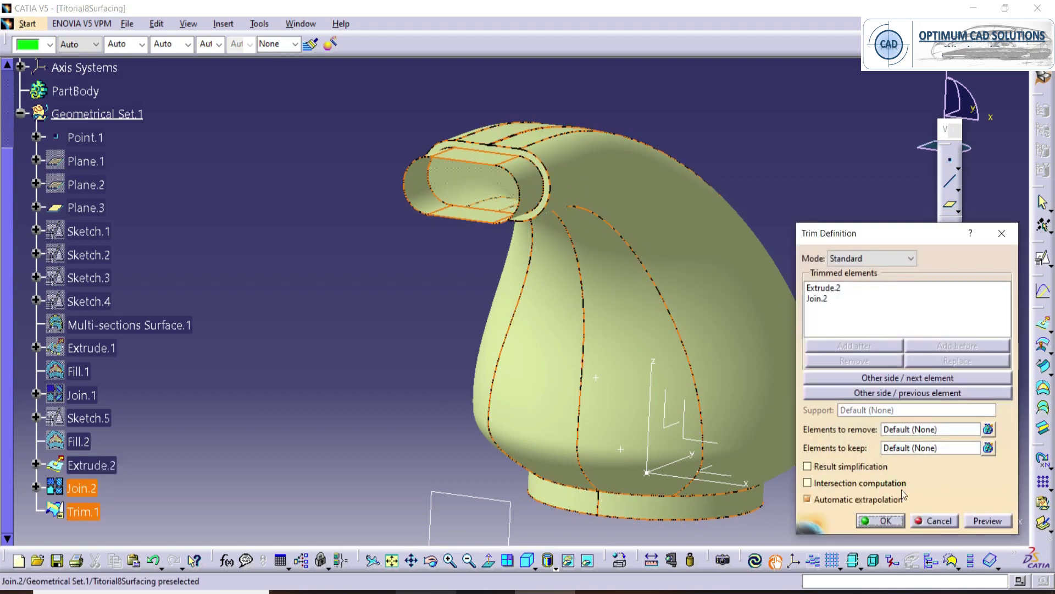
left_click(888, 523)
middle_click_drag(403, 295, 720, 301)
Step: Check the base radii in the drawing, and round the base collar's edges in CATIA with a 3 mm edge fillet
key("alt+Tab")
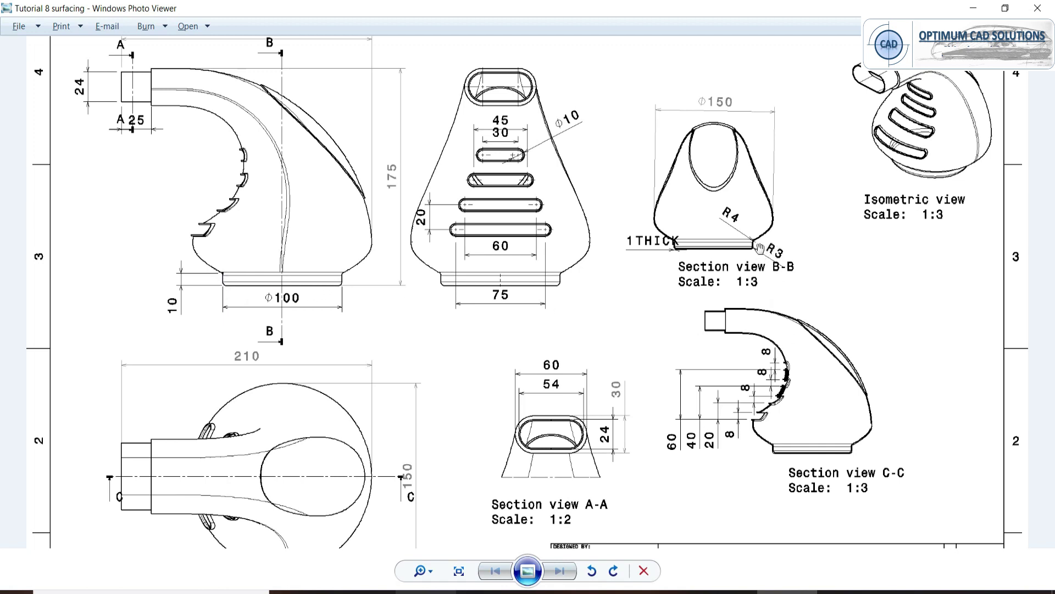
key("alt+Tab")
middle_click_drag(718, 363, 727, 292, "ctrl")
left_click(895, 243)
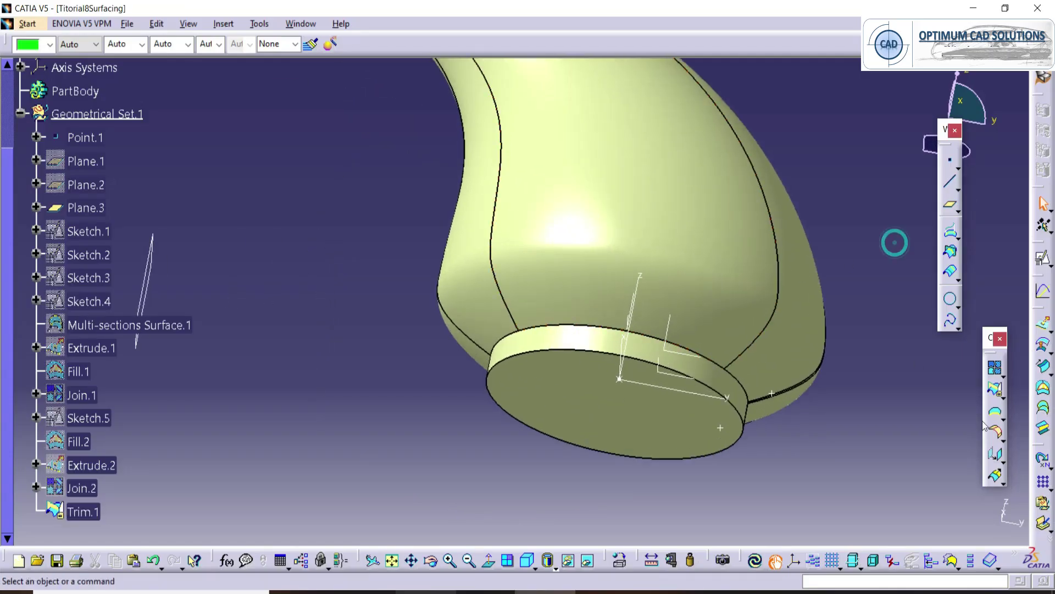
left_click(999, 433)
left_click(579, 326)
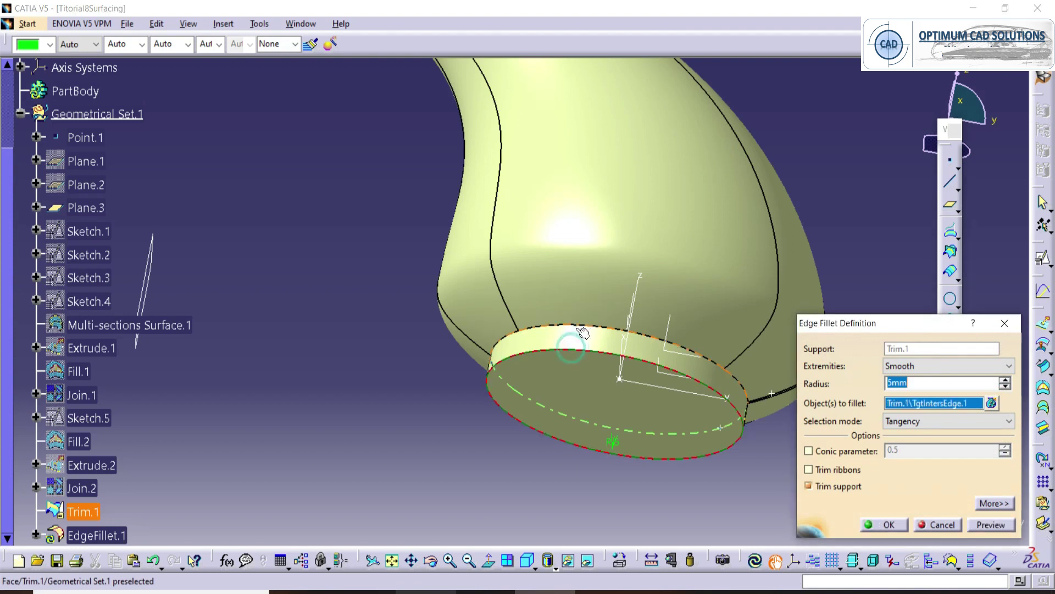
left_click(638, 343)
double_click(916, 382)
Step: Round the outer and inner edges of the step at the nozzle end with a 1 mm edge fillet
middle_click_drag(330, 186, 529, 190)
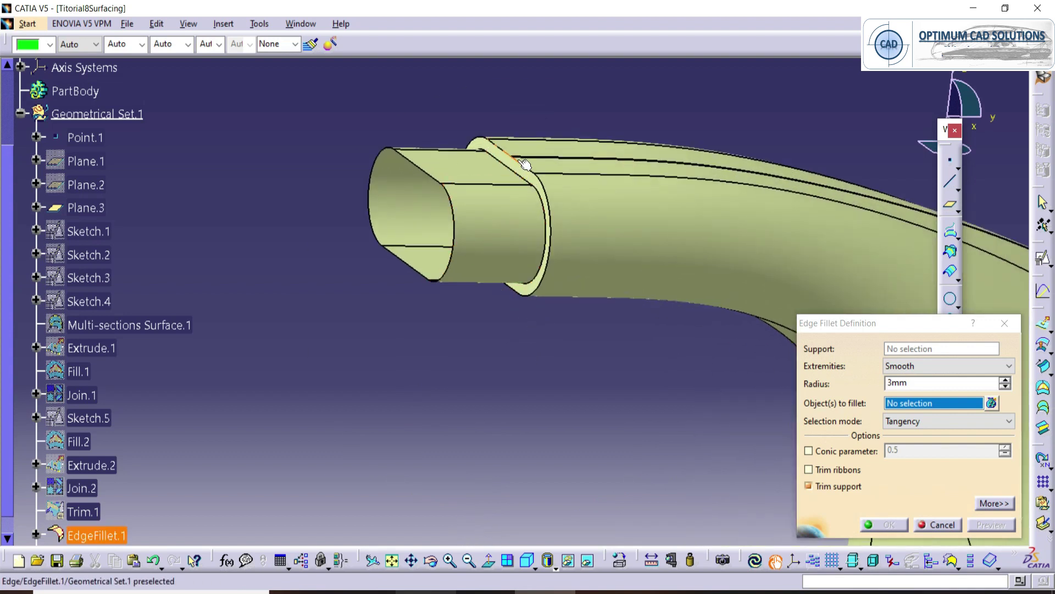
left_click(524, 163)
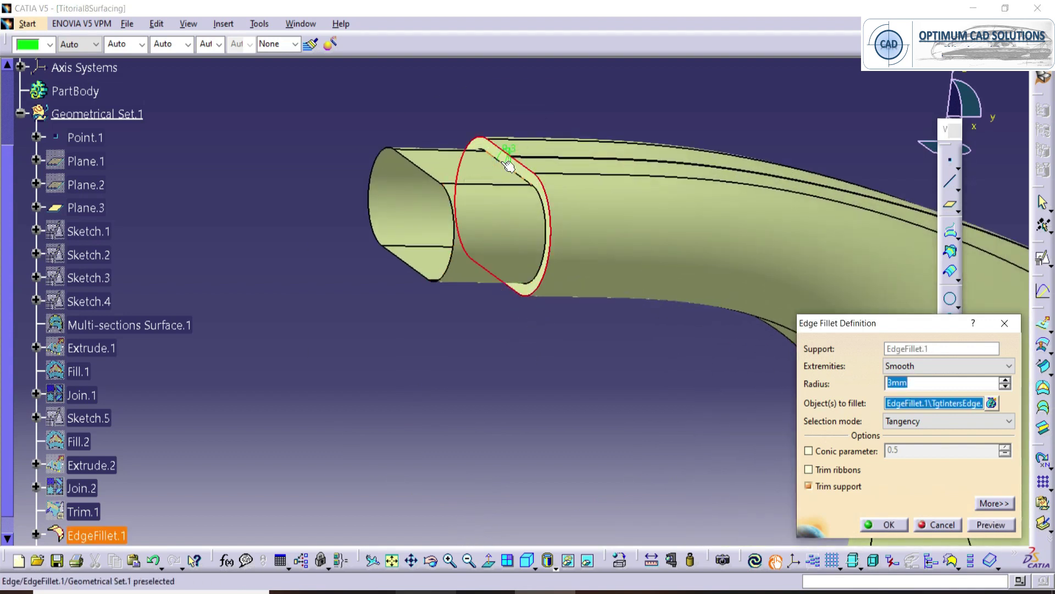
middle_click_drag(509, 167, 528, 215)
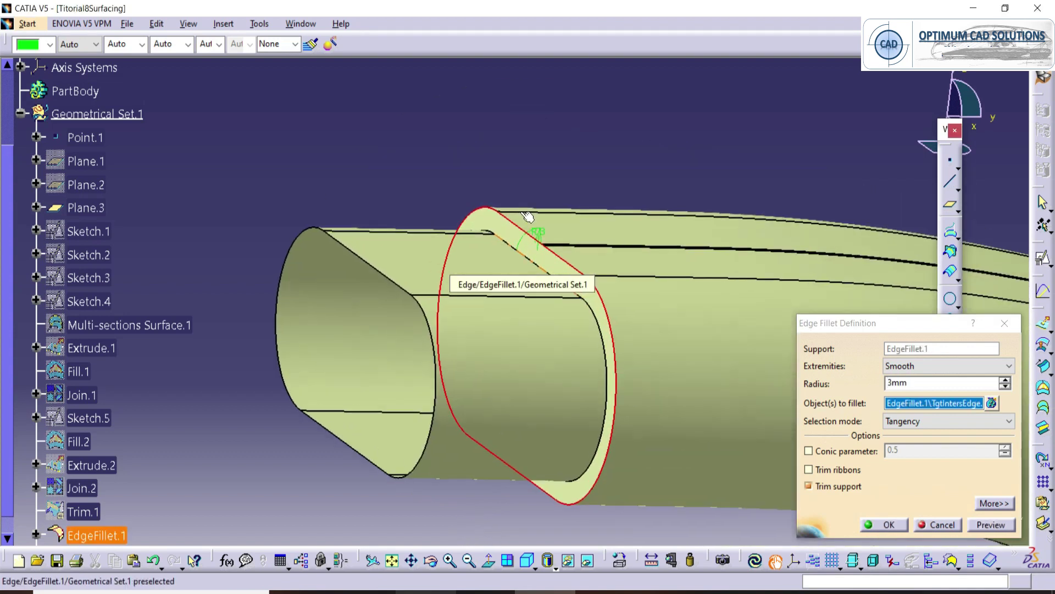
left_click(501, 236)
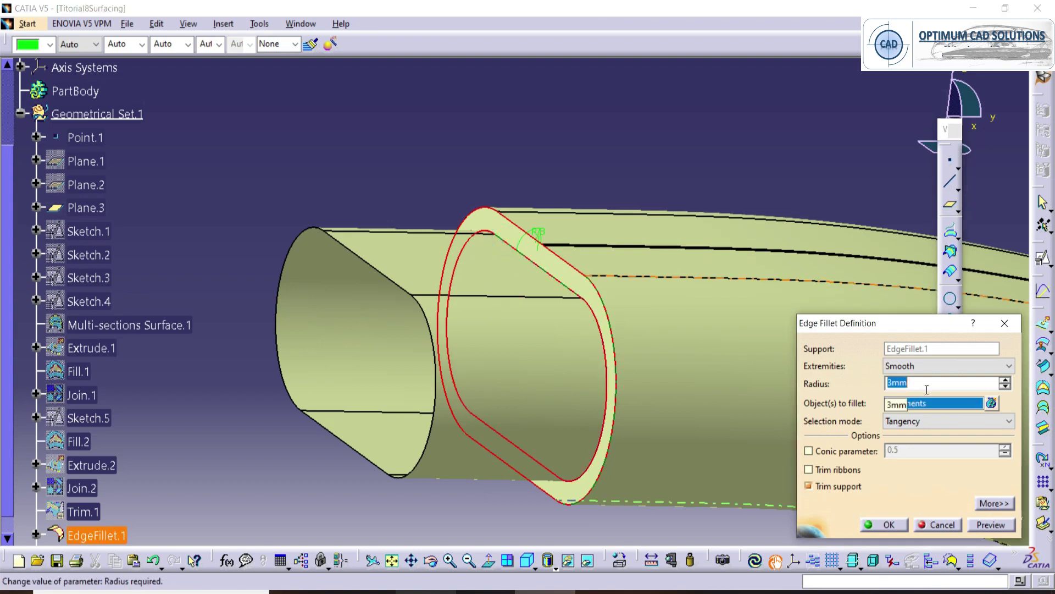
type("1")
key("Return")
middle_click_drag(575, 106, 508, 259)
key("Escape")
Step: Check the front slots in the drawing, and start a positioned sketch on Plane.3 in CATIA with its axes swapped
key("alt+Tab")
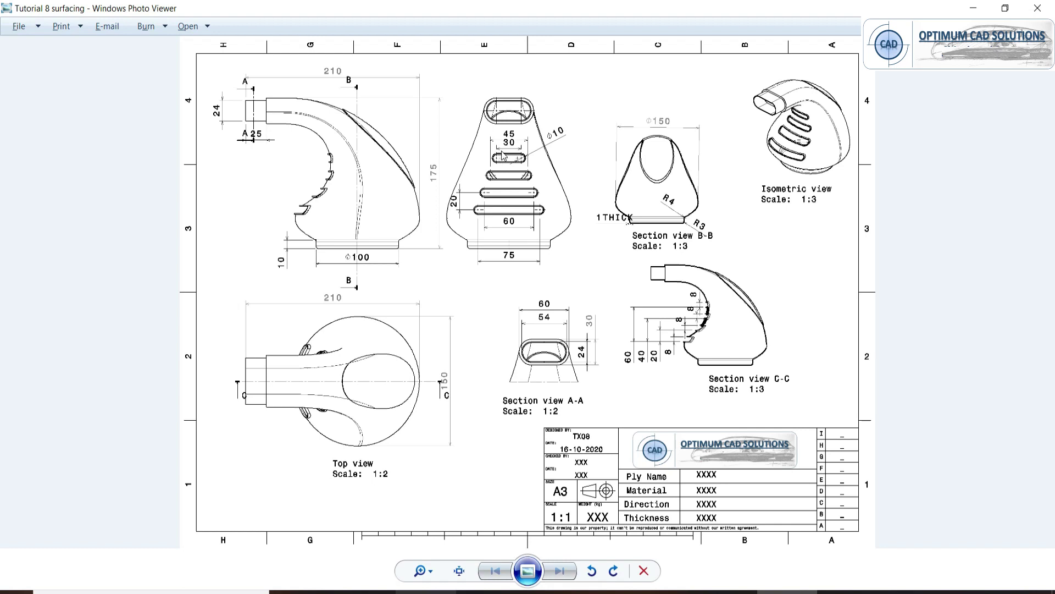
key("alt+Tab")
middle_click_drag(519, 281, 532, 302)
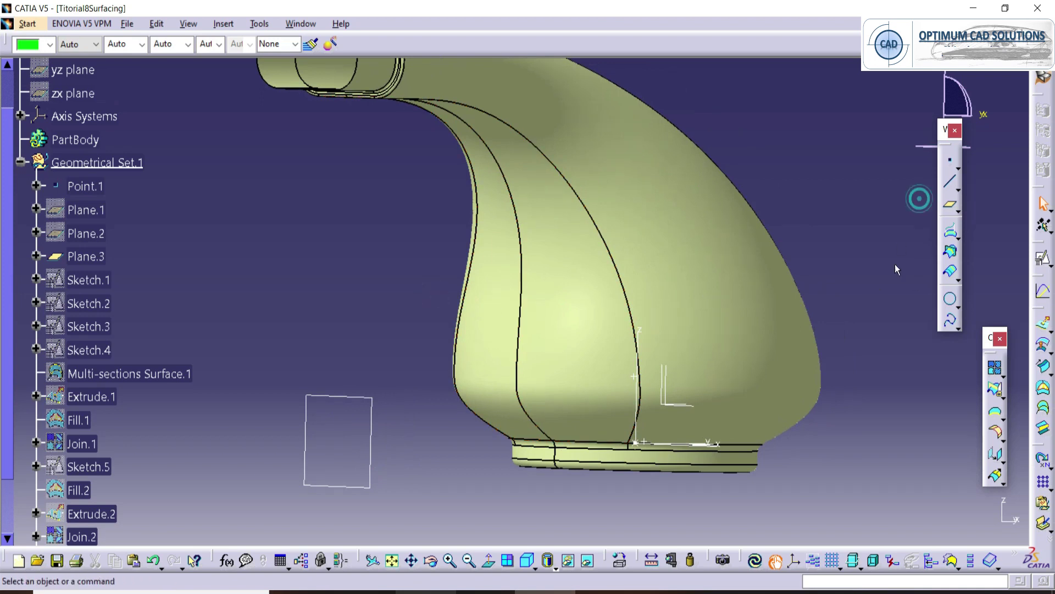
left_click(1043, 257)
left_click(371, 404)
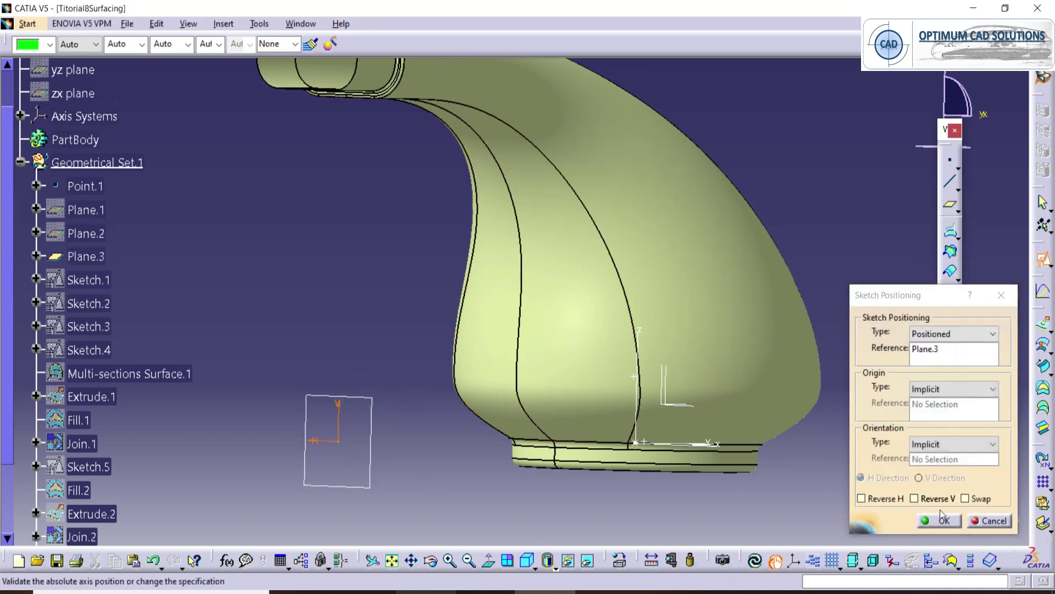
left_click(966, 499)
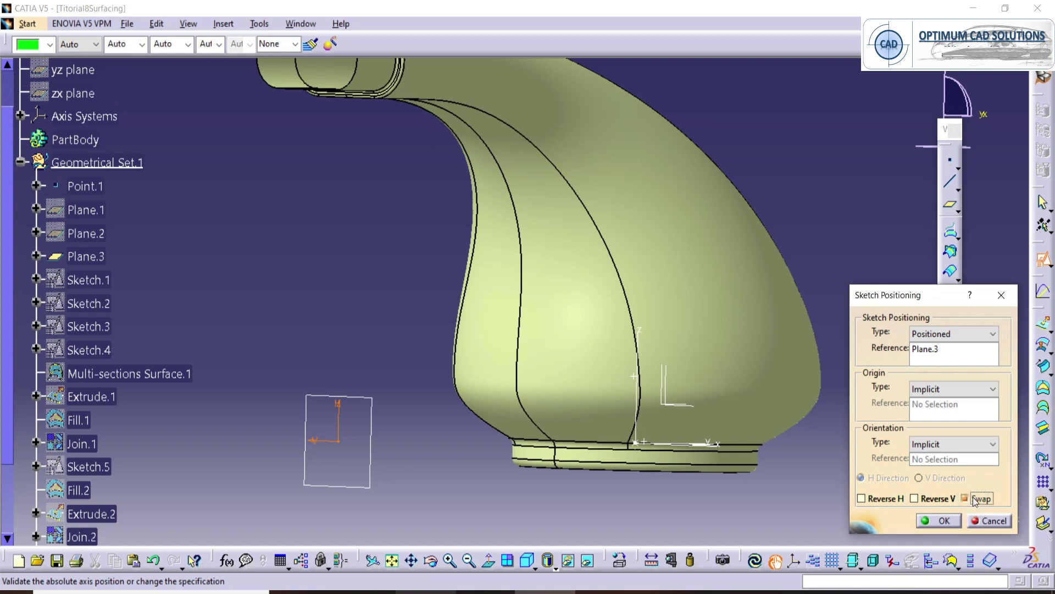
left_click(939, 521)
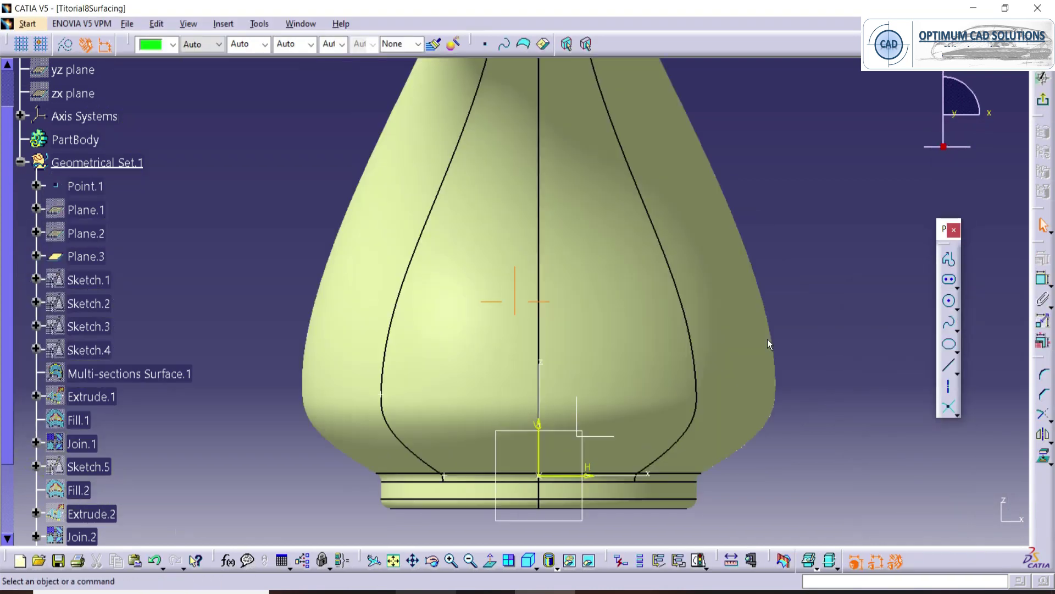
Step: Sketch a horizontal elongated hole across the vertical axis on the lower front of the body and set its radius to 5 mm
left_click(948, 281)
left_click(485, 349)
left_click(571, 349)
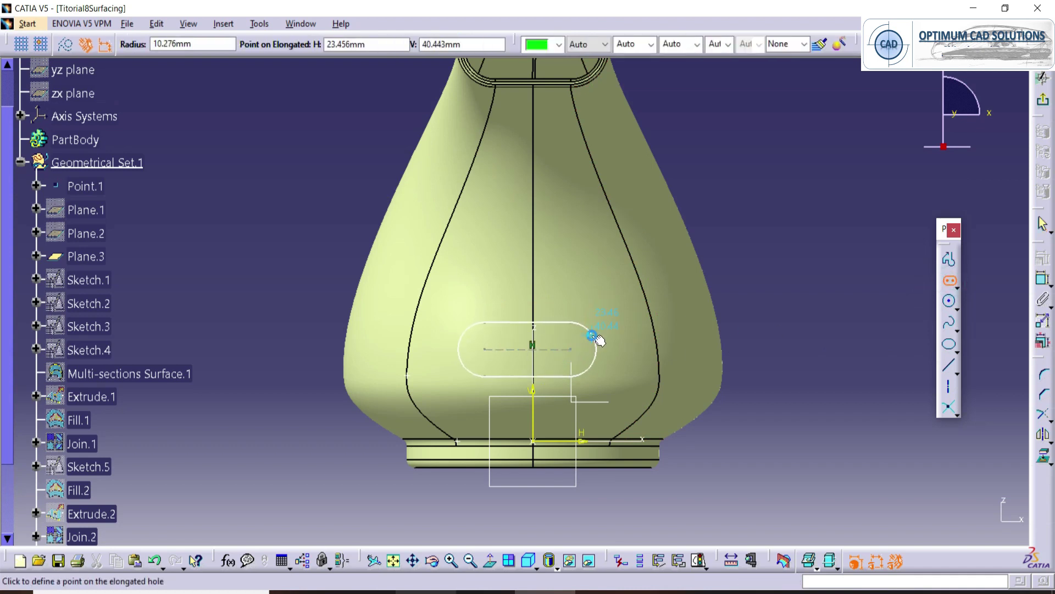
left_click(593, 336)
key("Escape")
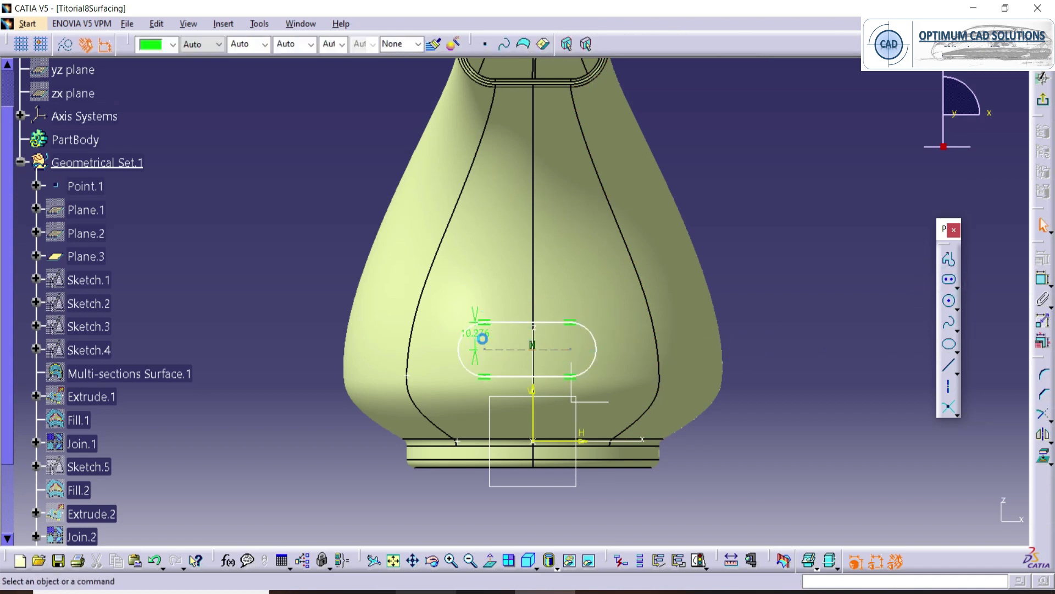
double_click(477, 336)
type("5")
key("Return")
middle_click_drag(732, 379, 752, 348, "ctrl")
Step: Check the slot dimensions in the drawing, and constrain the slot's centre line in CATIA to 35 mm above the horizontal axis
key("alt+Tab")
scroll(517, 178, "up", 6)
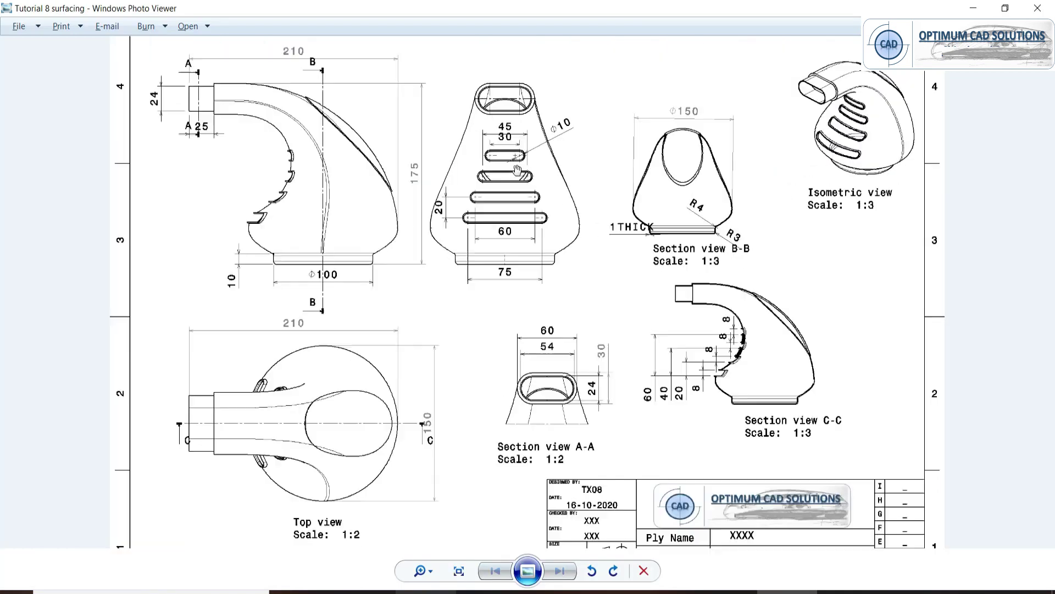
scroll(596, 140, "down", 1)
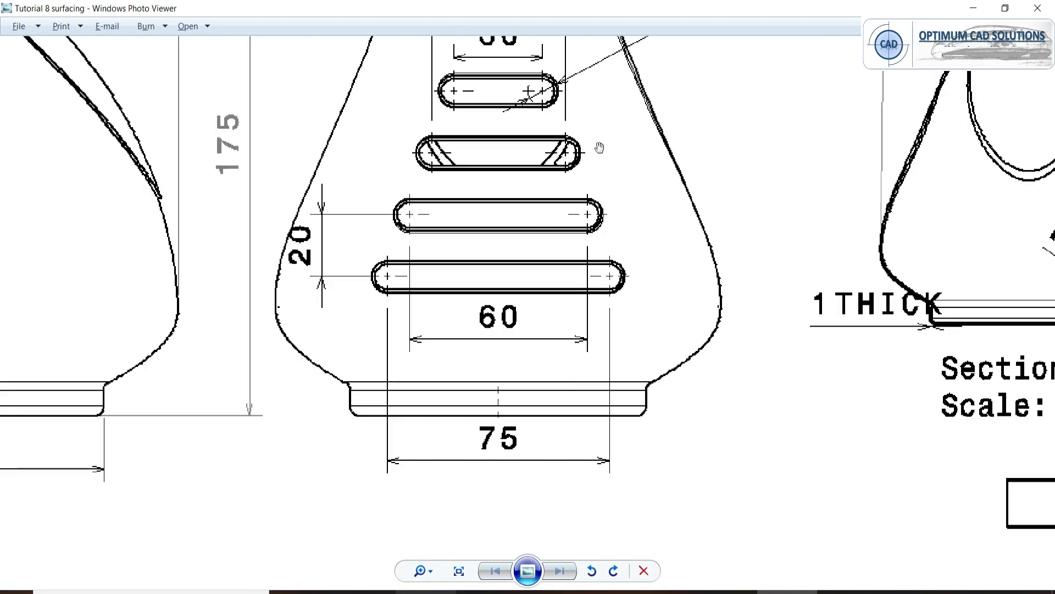
scroll(601, 186, "down", 3)
key("alt+Tab")
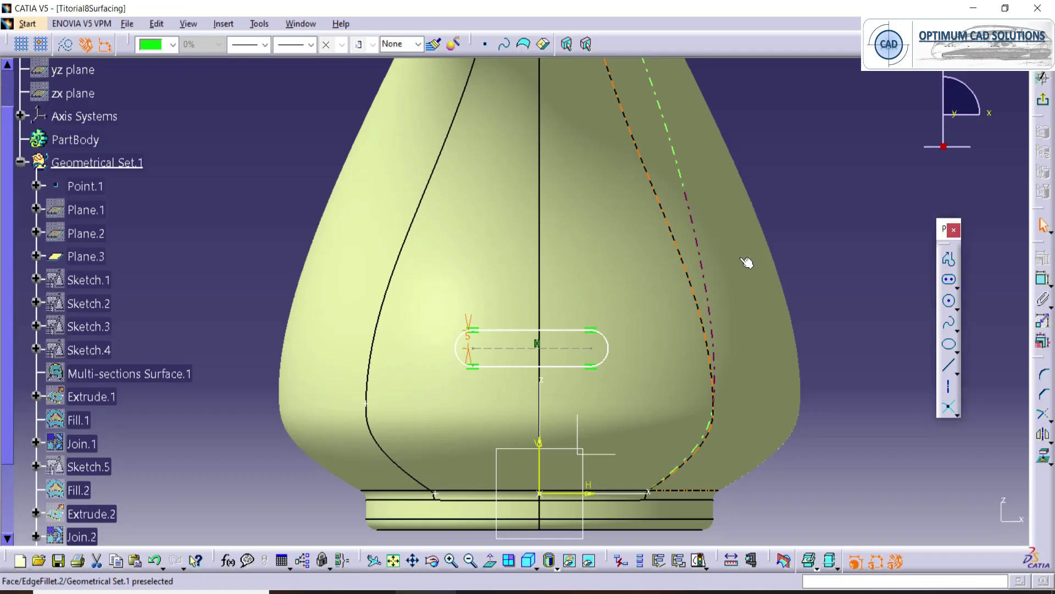
left_click(570, 347)
left_click(598, 492)
double_click(858, 448)
type("35")
key("Return")
Step: Check the lowest slot's length in the drawing, and set its centre-to-centre length in CATIA to 75 mm
left_click(520, 368)
middle_click_drag(789, 322, 789, 213)
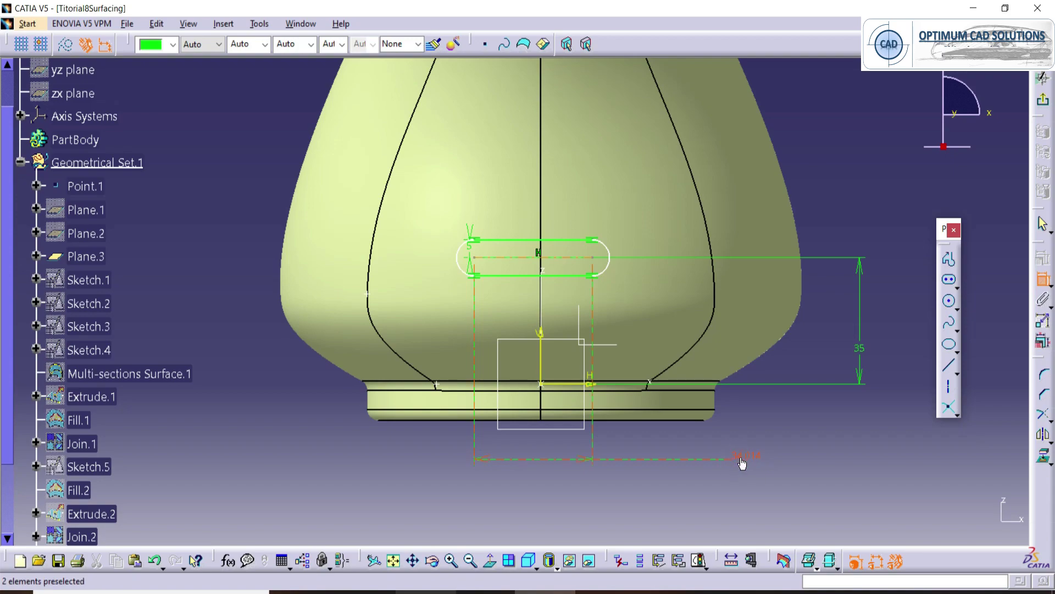
key("alt+Tab")
scroll(713, 434, "down", 3)
key("alt+Tab")
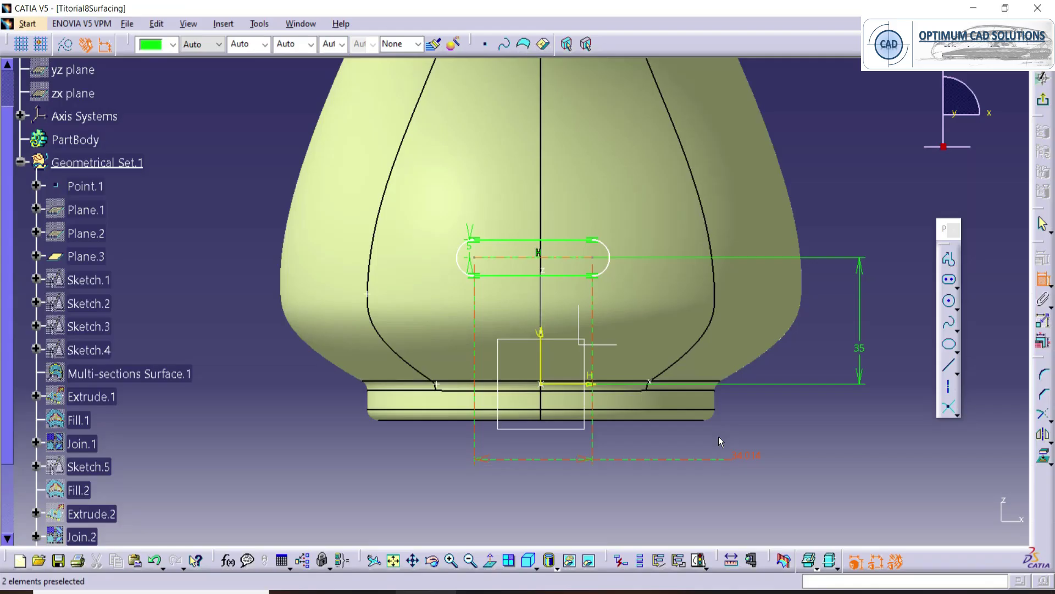
double_click(740, 457)
type("75mm")
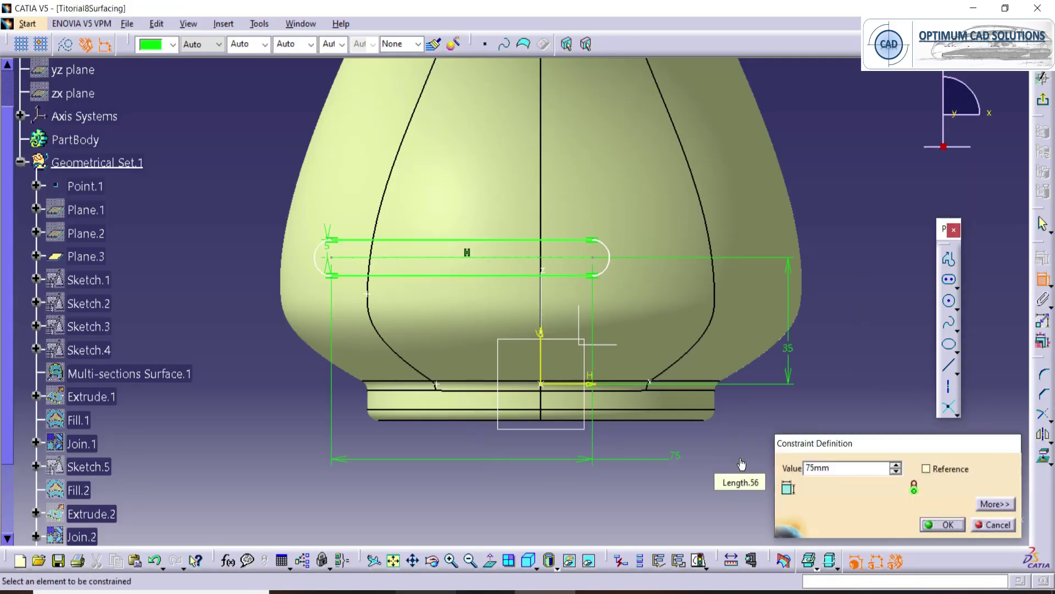
key("Return")
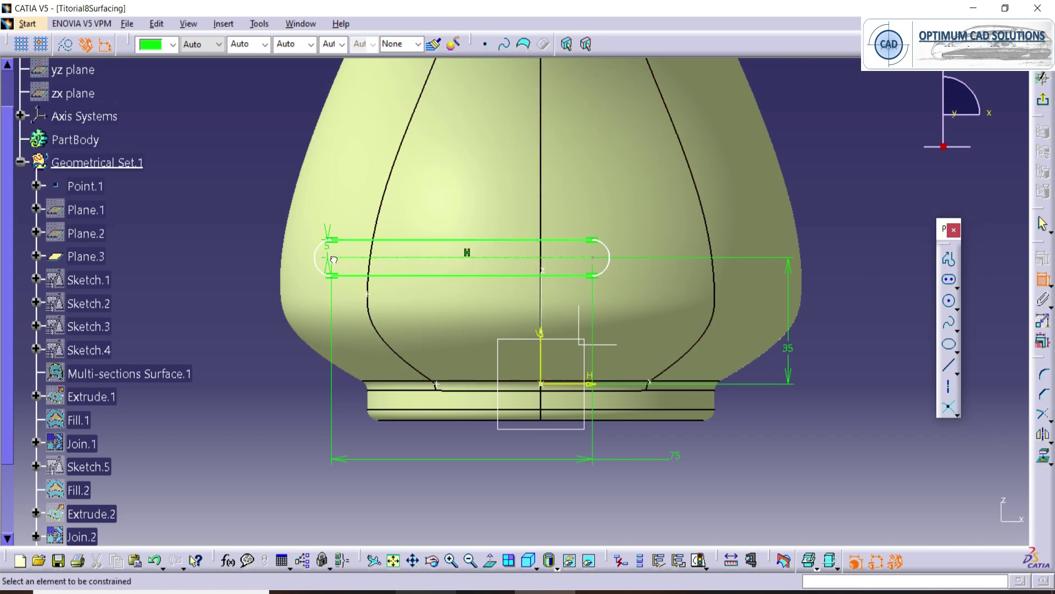
Step: Constrain the 75 mm slot's two end centres symmetric about the vertical axis
left_click(599, 263)
right_click(675, 319)
left_click(715, 513)
left_click(543, 332)
middle_click_drag(641, 324, 641, 395)
Step: Sketch three more horizontal elongated holes above the first, with centre distances of about 16, 10 and 26 mm going upwards
double_click(950, 281)
left_click(506, 251)
left_click(562, 251)
left_click(581, 224)
left_click(515, 176)
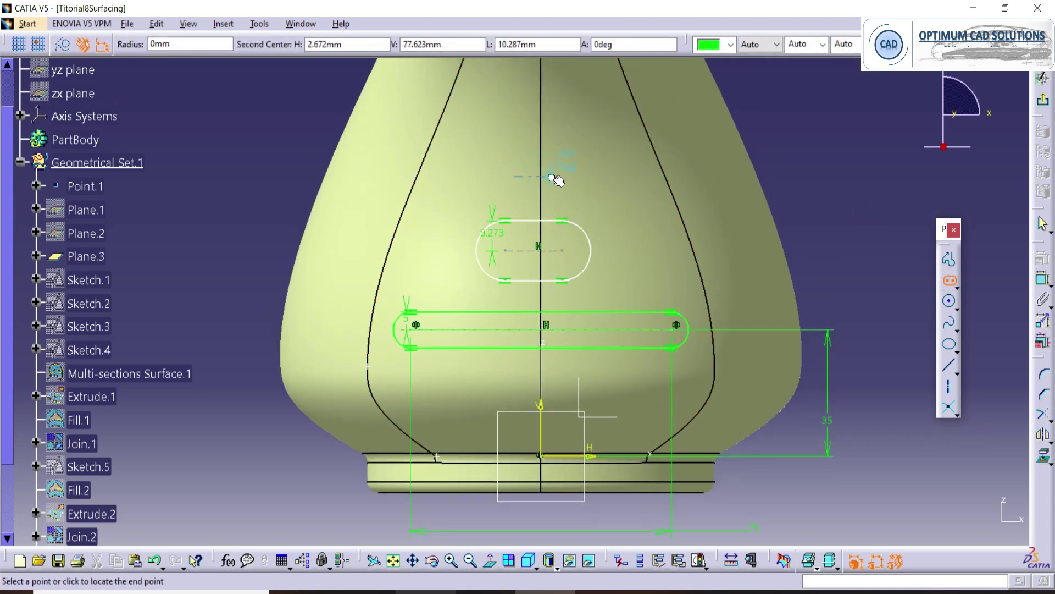
left_click(550, 176)
left_click(577, 159)
left_click(475, 104)
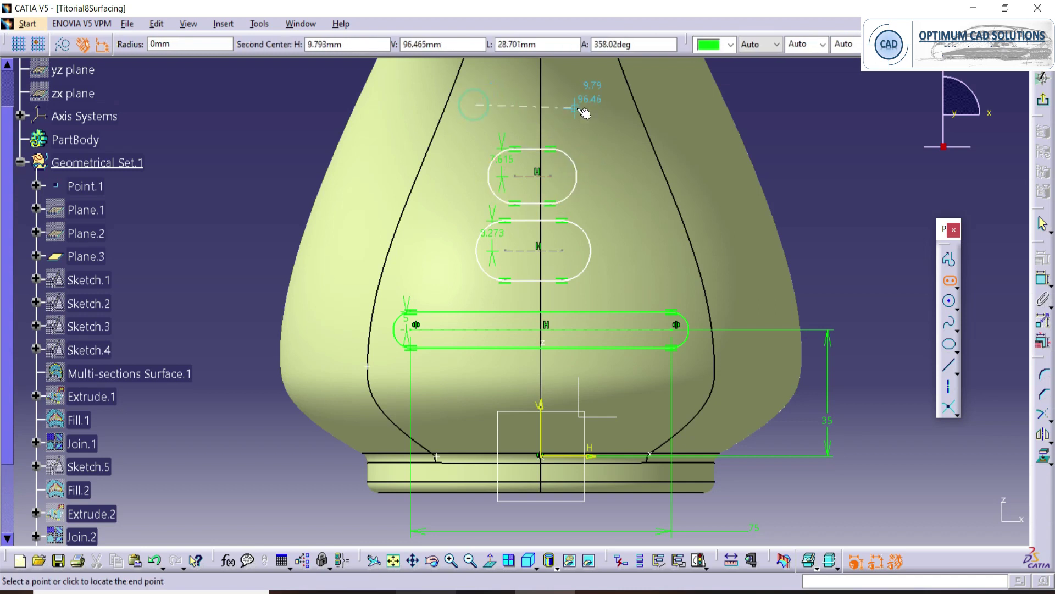
left_click(574, 108)
key("ctrl+z")
left_click(576, 107)
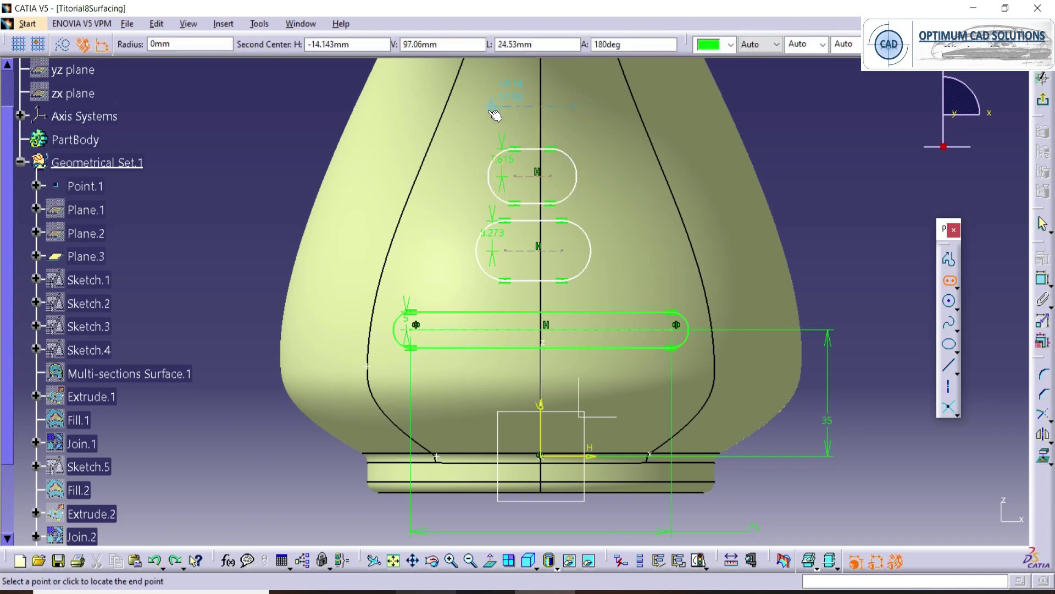
left_click(486, 108)
left_click(486, 100)
left_click(820, 164)
Step: Dimension the centre-to-centre lengths of the three upper slots, and dim the 3D background so the sketch stands out
left_click(1043, 279)
left_click(524, 250)
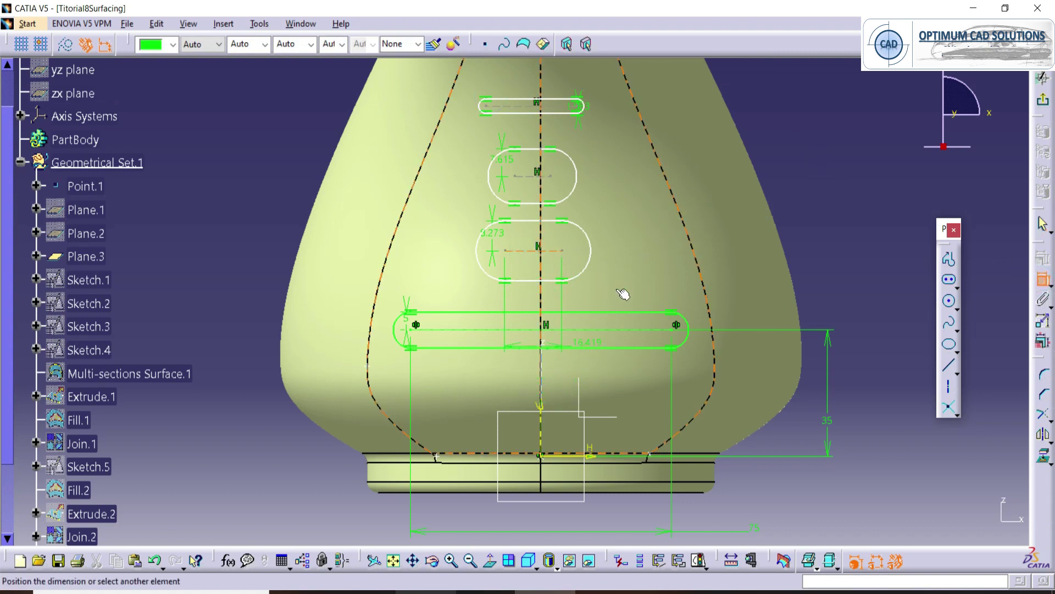
left_click(816, 567)
left_click(826, 559)
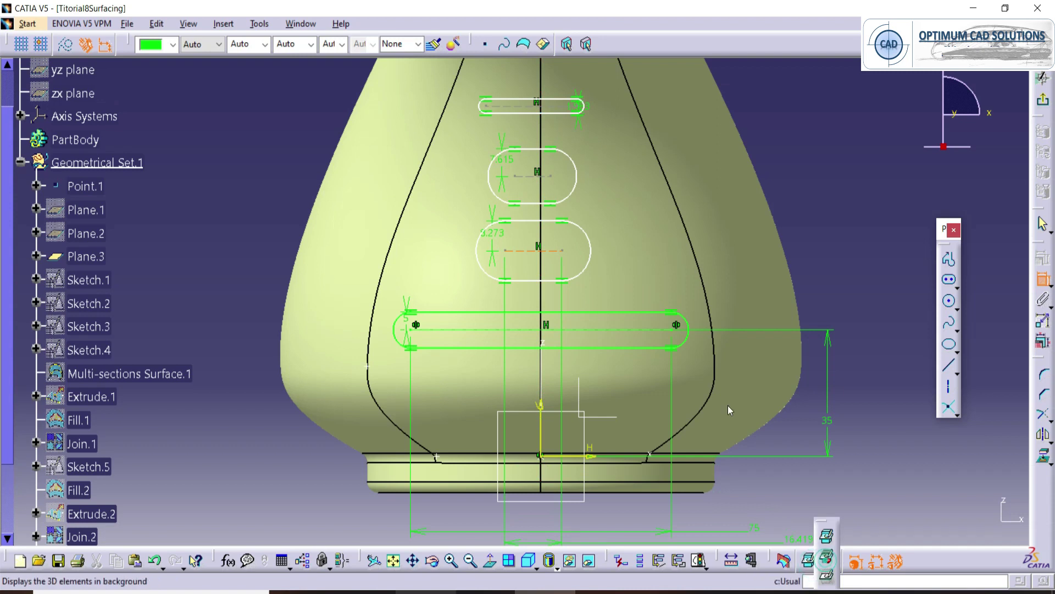
left_click(826, 558)
left_click(652, 258)
left_click(534, 178)
left_click(605, 205)
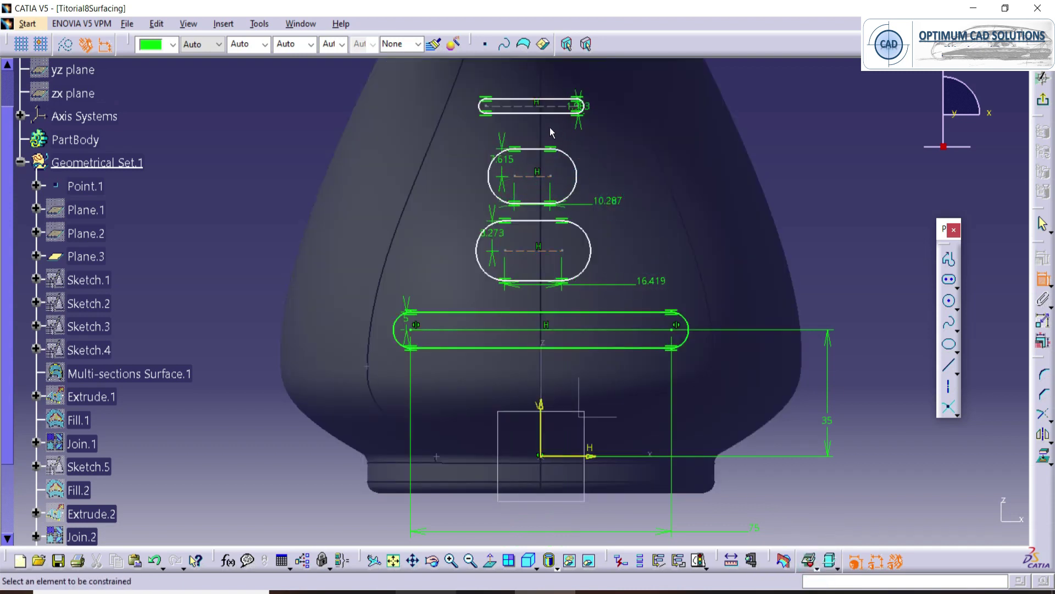
left_click(552, 113)
middle_click_drag(552, 110, 571, 222)
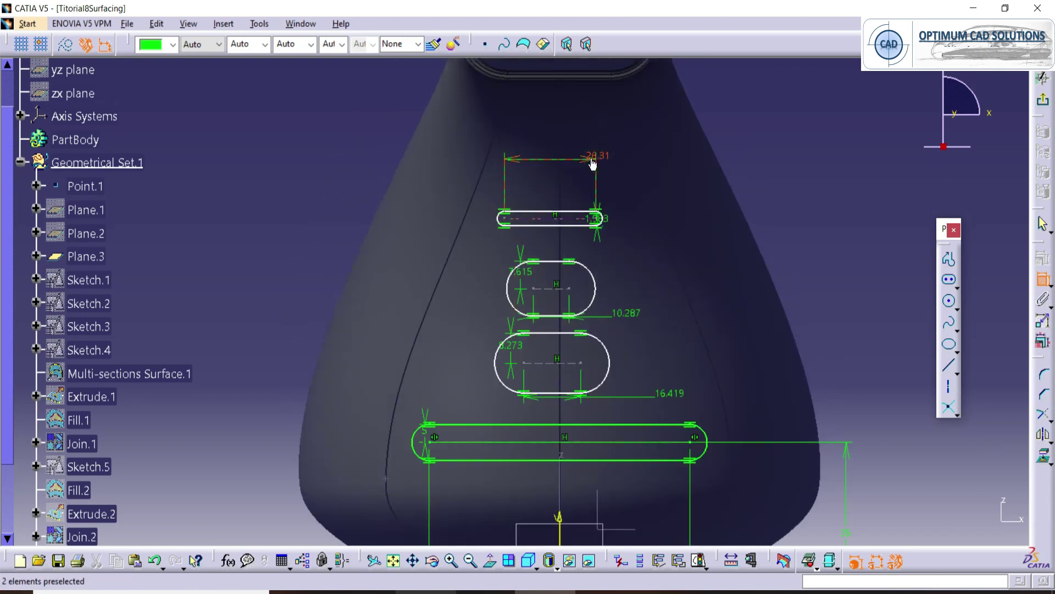
Step: Check the slot lengths in the drawing, and set the three upper slots in CATIA to 60, 45 and 30 mm going upwards
key("alt+Tab")
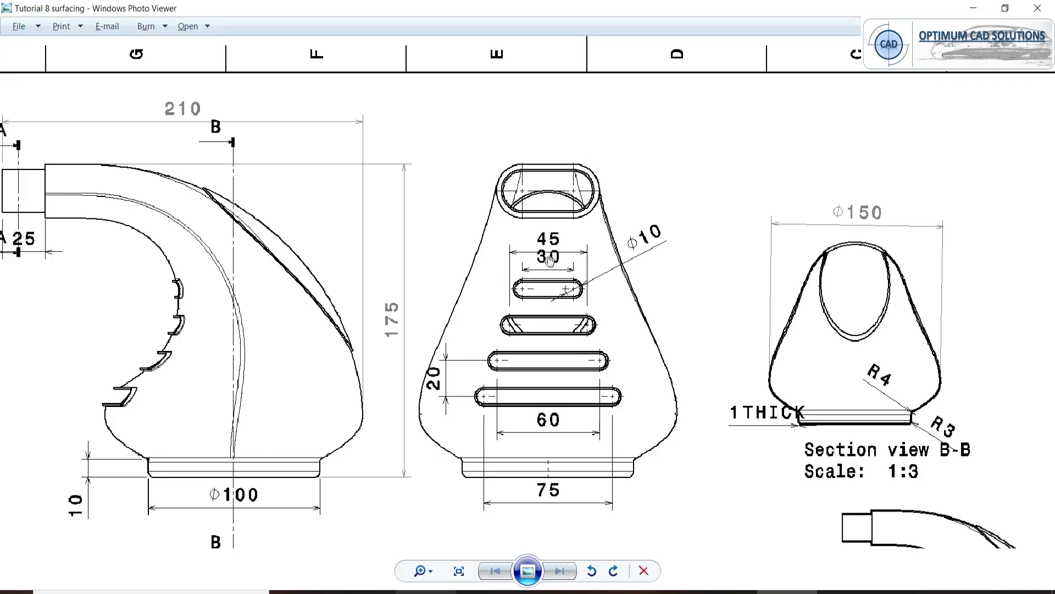
key("alt+Tab")
double_click(672, 393)
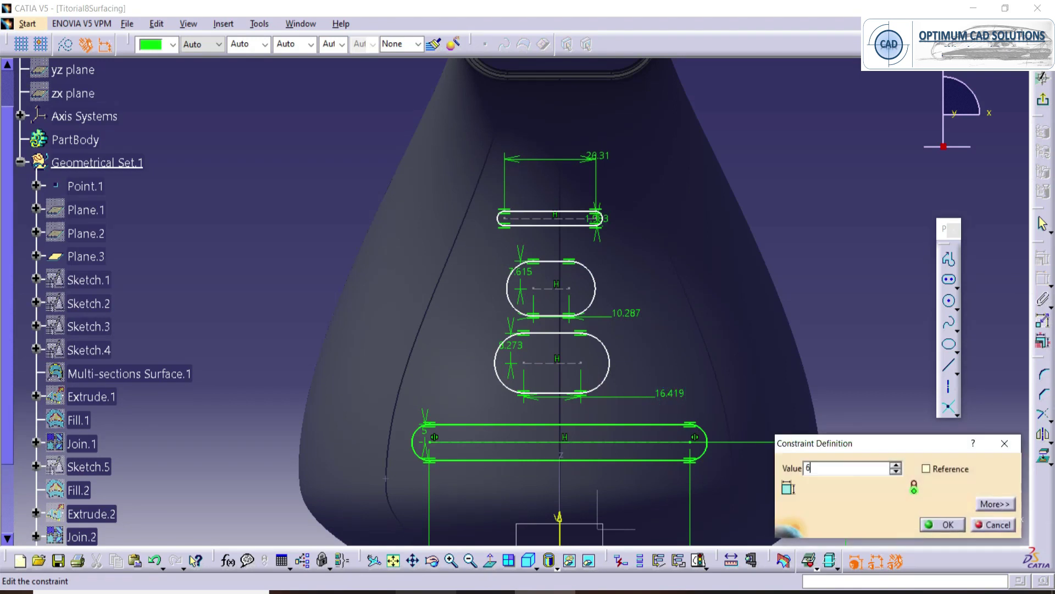
type("60")
key("Return")
double_click(628, 314)
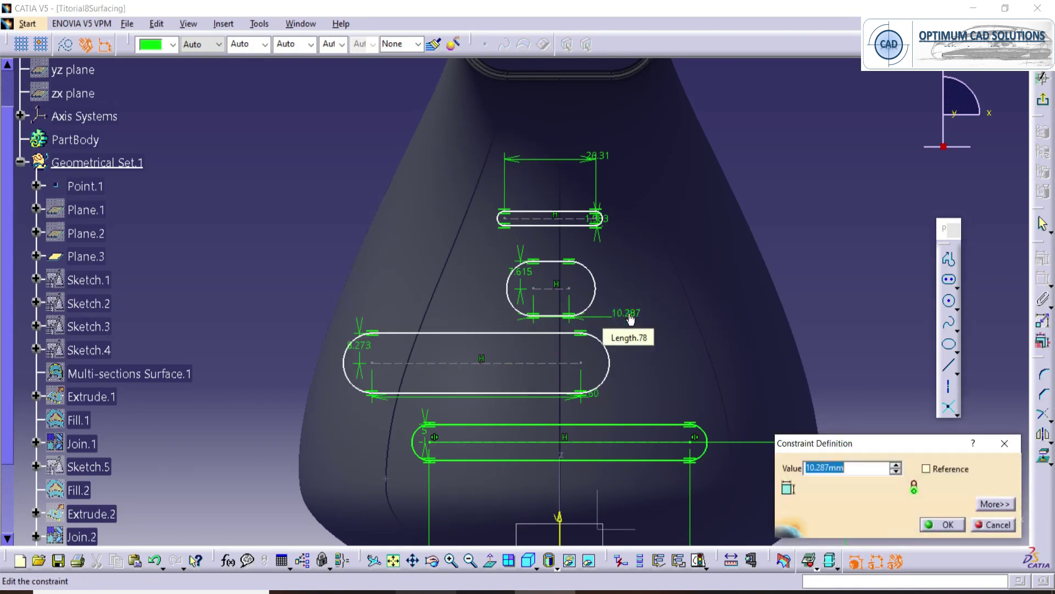
key("Return")
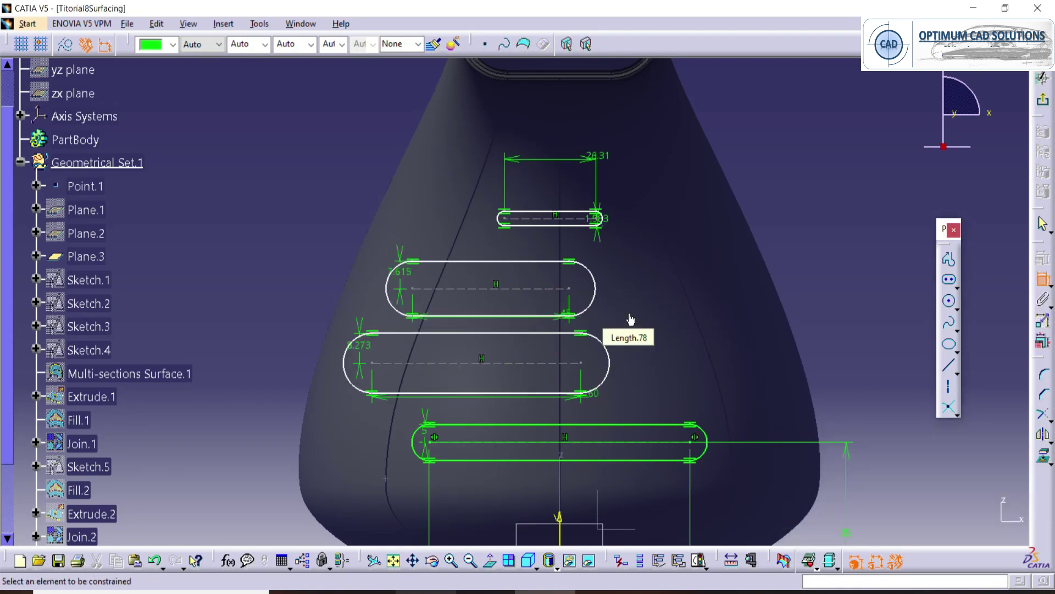
double_click(594, 160)
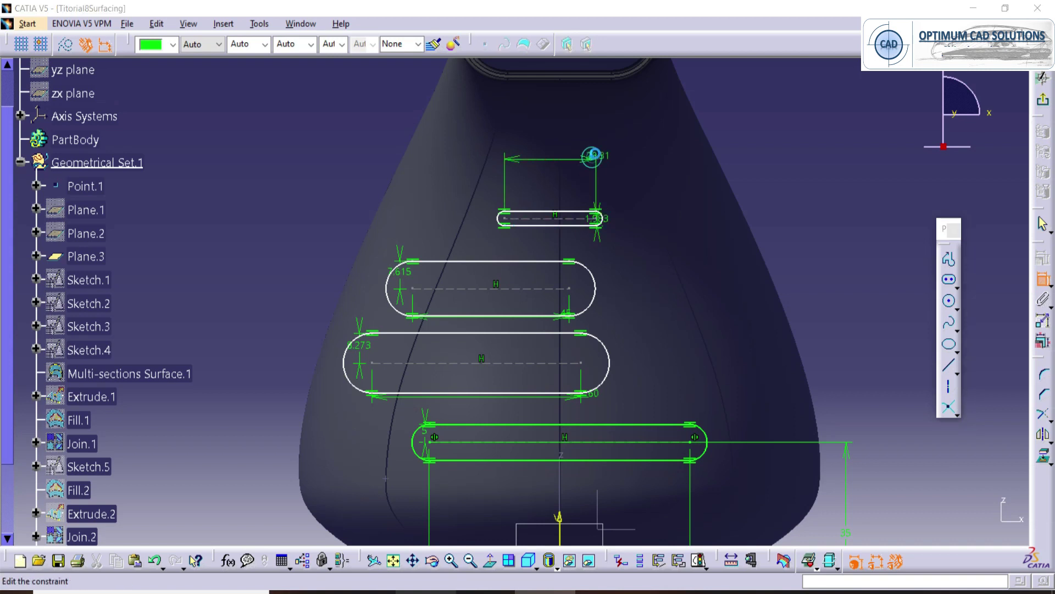
type("30")
key("Return")
Step: Set the topmost slot's radius to 5 mm
left_click(492, 218)
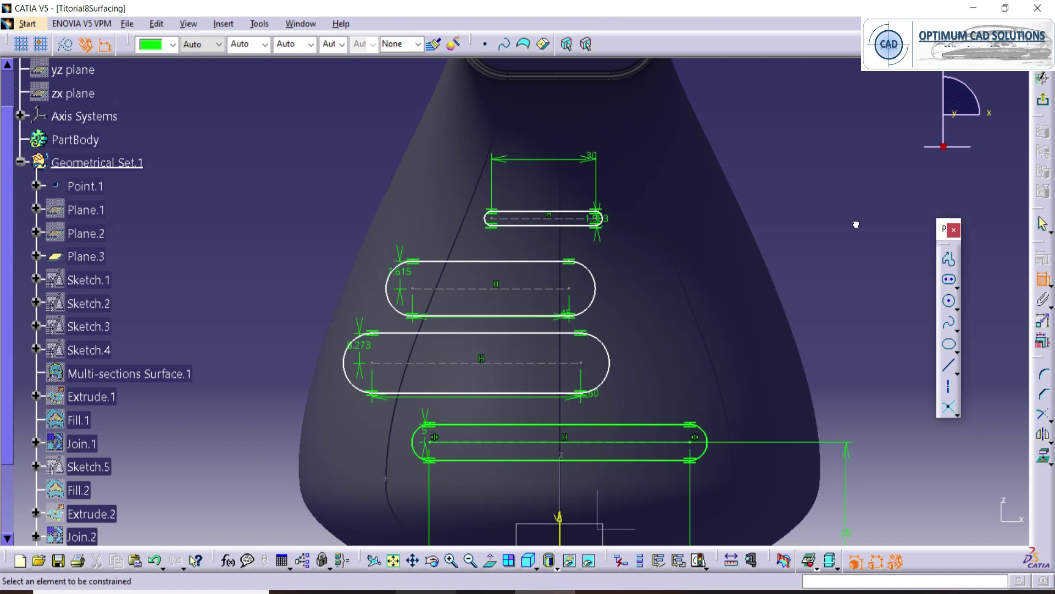
double_click(595, 226)
type("5")
key("Return")
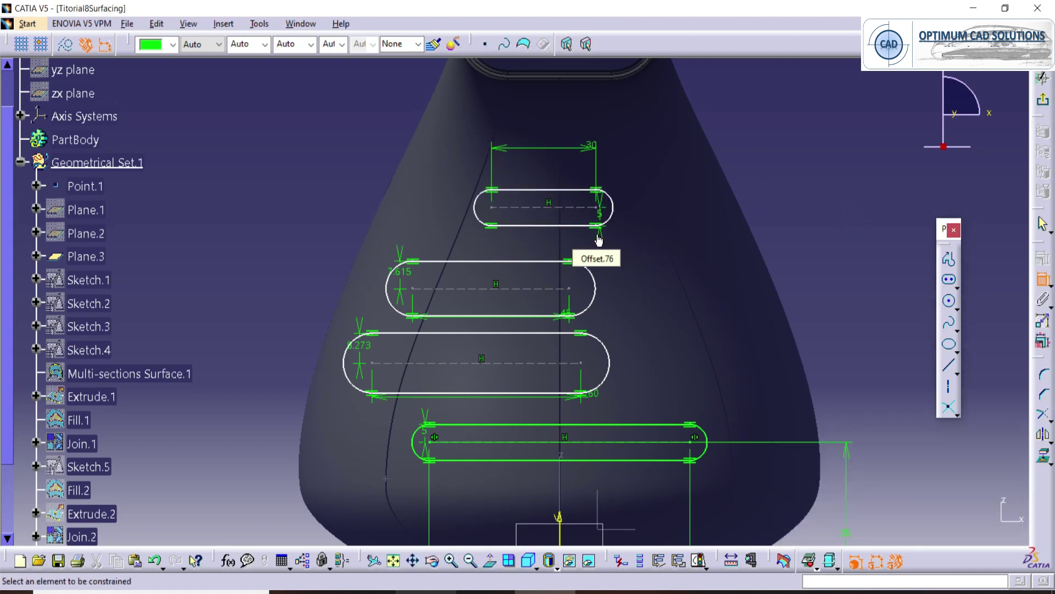
Step: Constrain the vertical spacing between the centre lines of the 30 mm and 45 mm slots to 20 mm
left_click(579, 208)
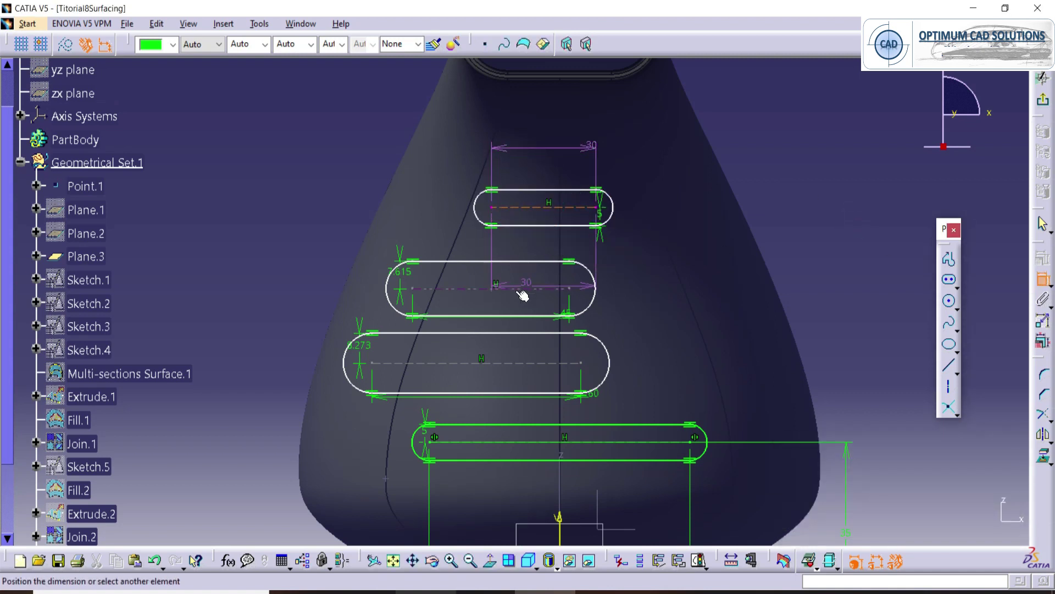
left_click(525, 289)
double_click(816, 208)
type("20")
key("Return")
Step: Constrain the centre lines of the 45 mm and 60 mm slots to a vertical spacing of 20 mm
left_click(516, 365)
left_click(543, 289)
left_click(851, 331)
double_click(851, 330)
type("20")
key("Return")
Step: Constrain the vertical spacing between the centre lines of the 60 mm and 75 mm slots to 20 mm, checking it against the drawing
left_click(518, 441)
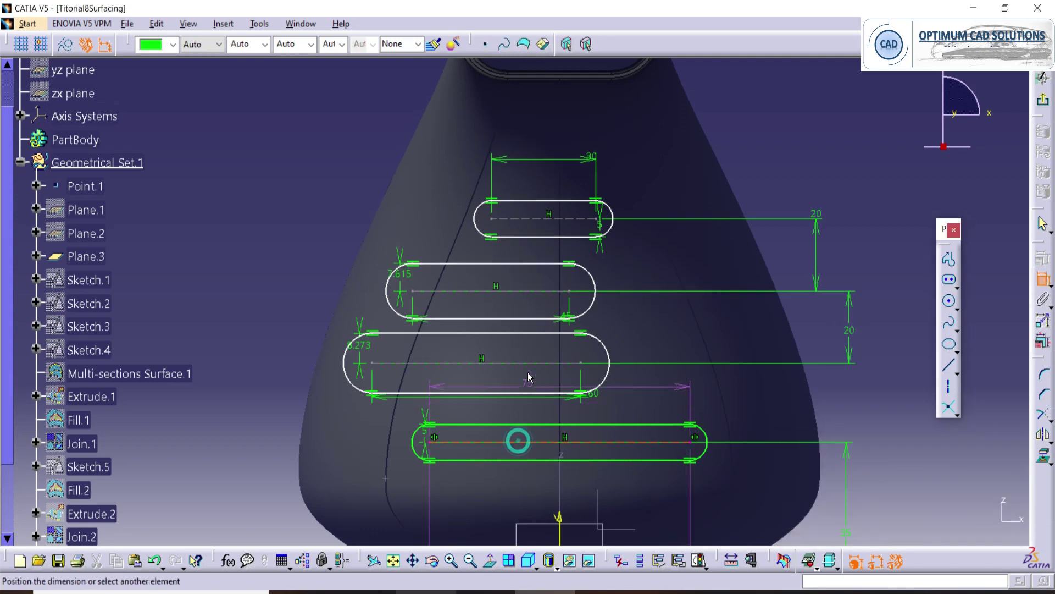
left_click(544, 364)
left_click(875, 409)
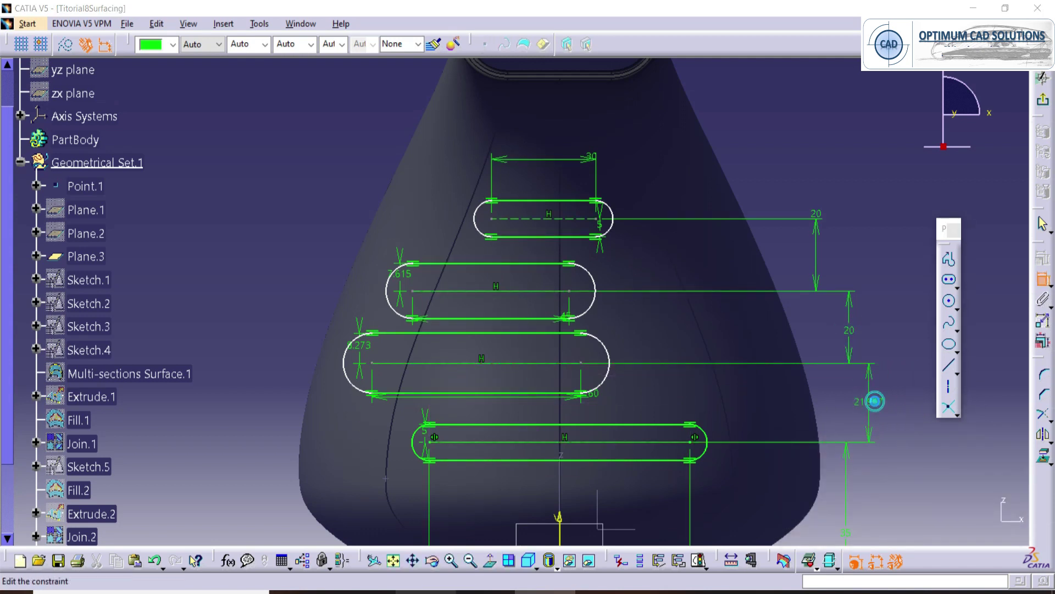
double_click(874, 407)
key("alt+Tab")
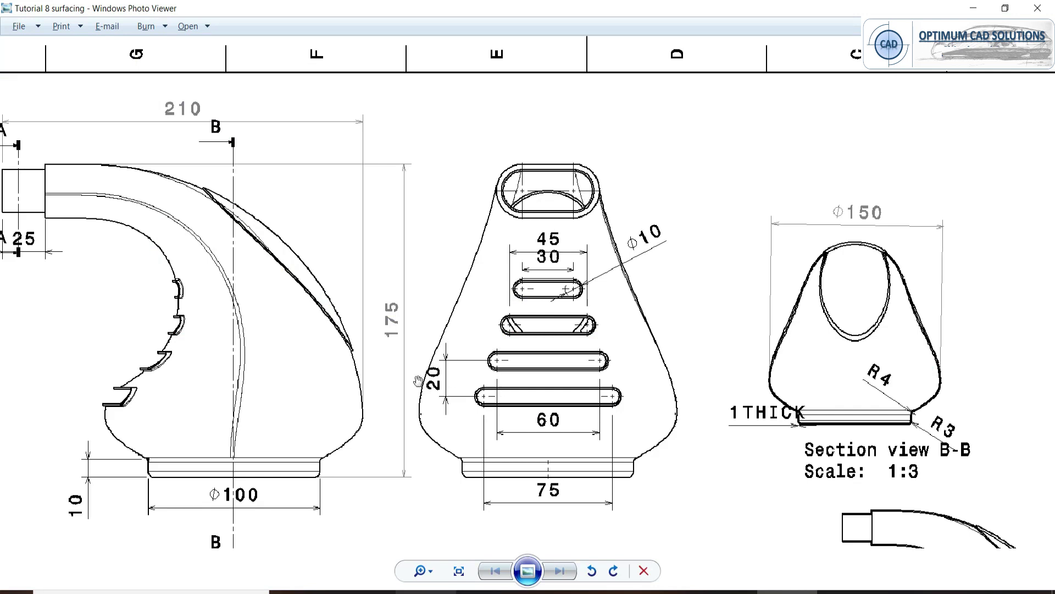
scroll(533, 403, "down", 3)
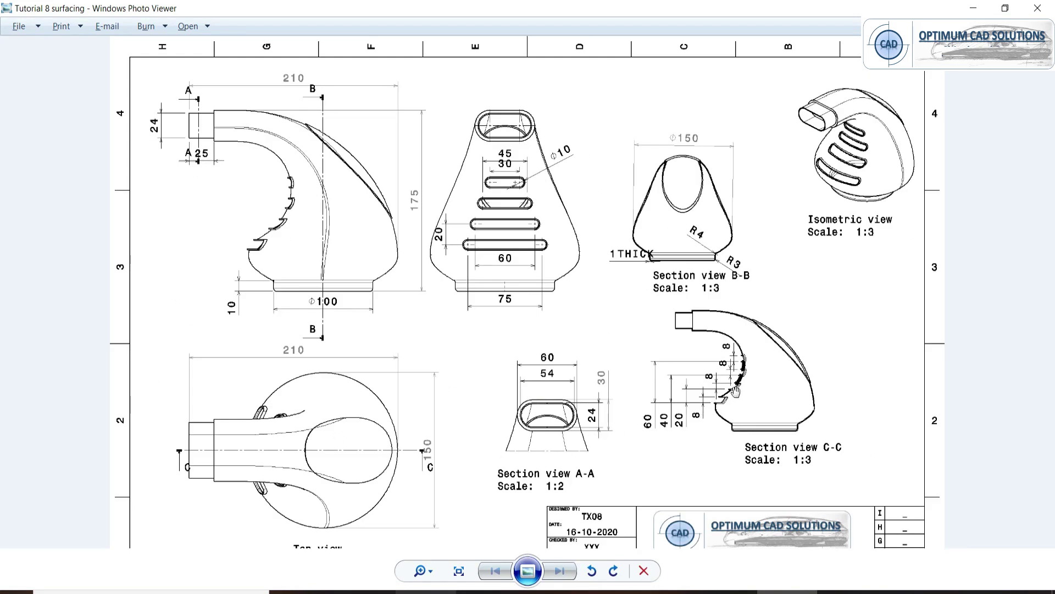
key("alt+Tab")
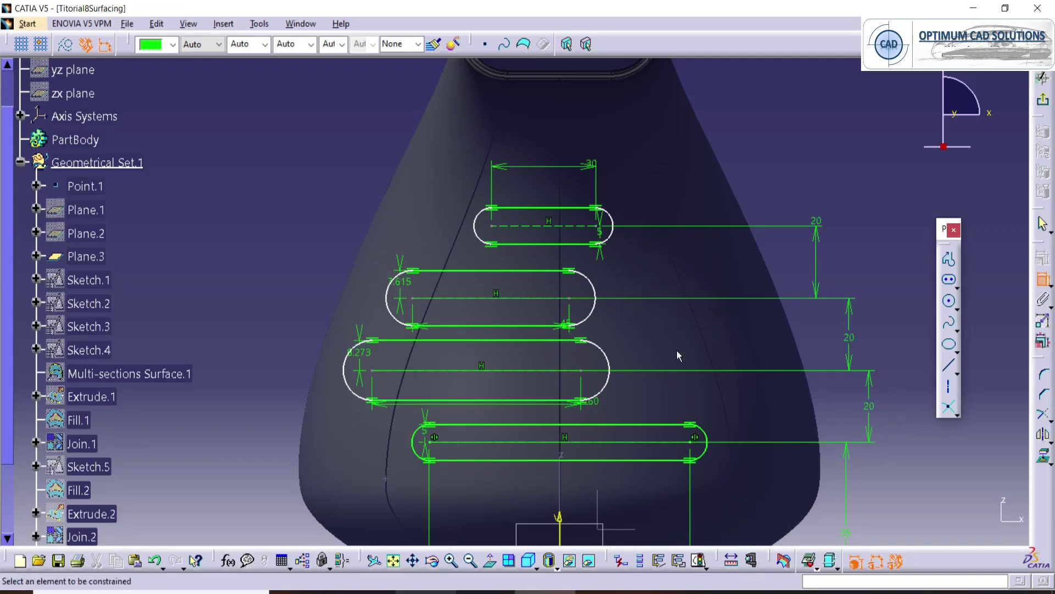
Step: Set the radii of the 45 mm and 60 mm slots to 5 mm each
double_click(400, 286)
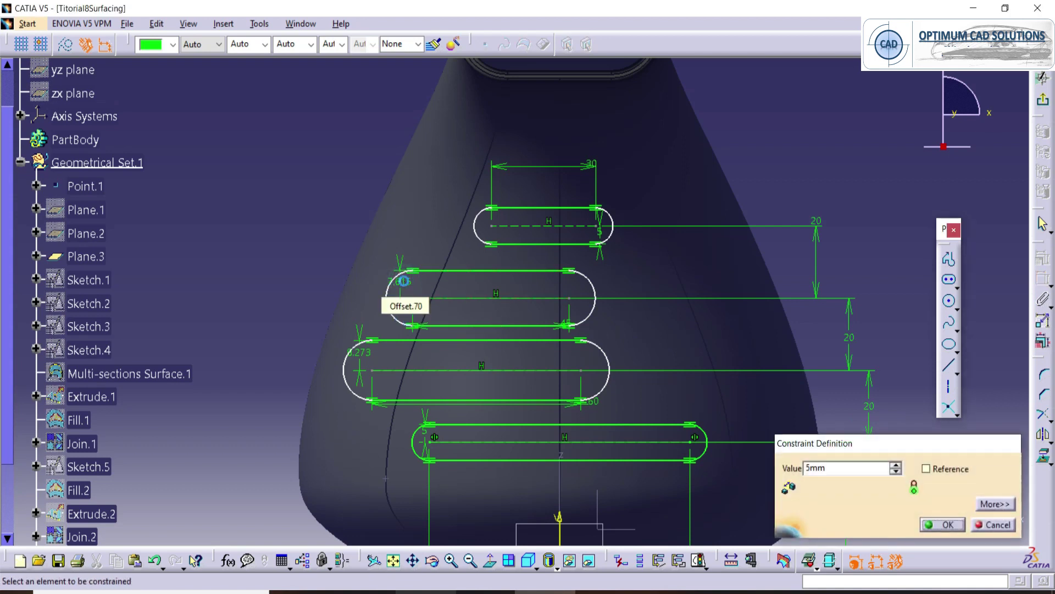
type("5")
key("Return")
double_click(364, 355)
type("5")
key("Return")
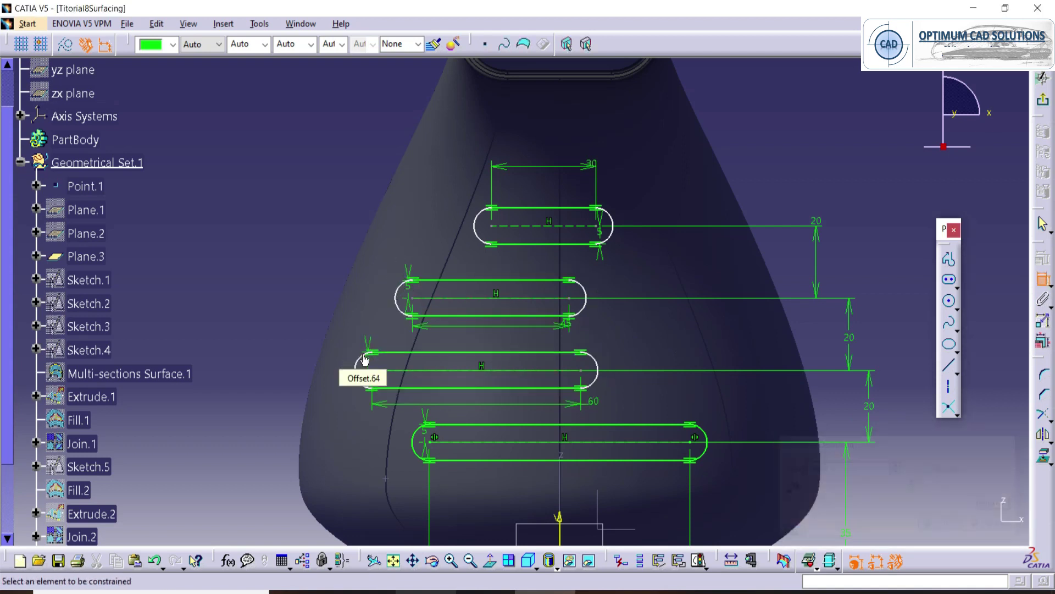
Step: Make the two arc centres of the 60 mm slot symmetric about the sketch's vertical axis
left_click(382, 373)
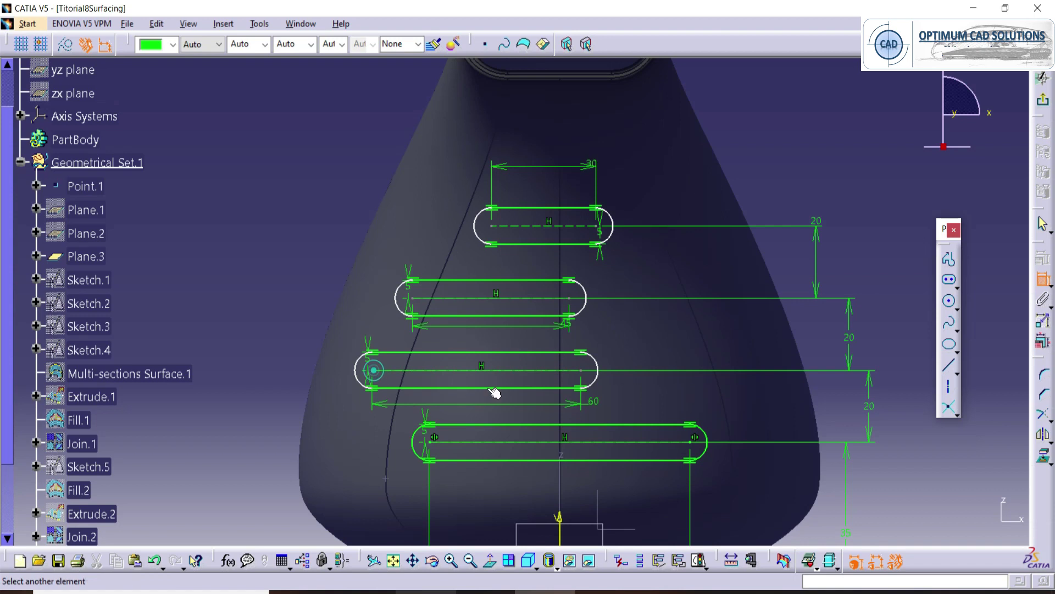
left_click(589, 376)
right_click(828, 319)
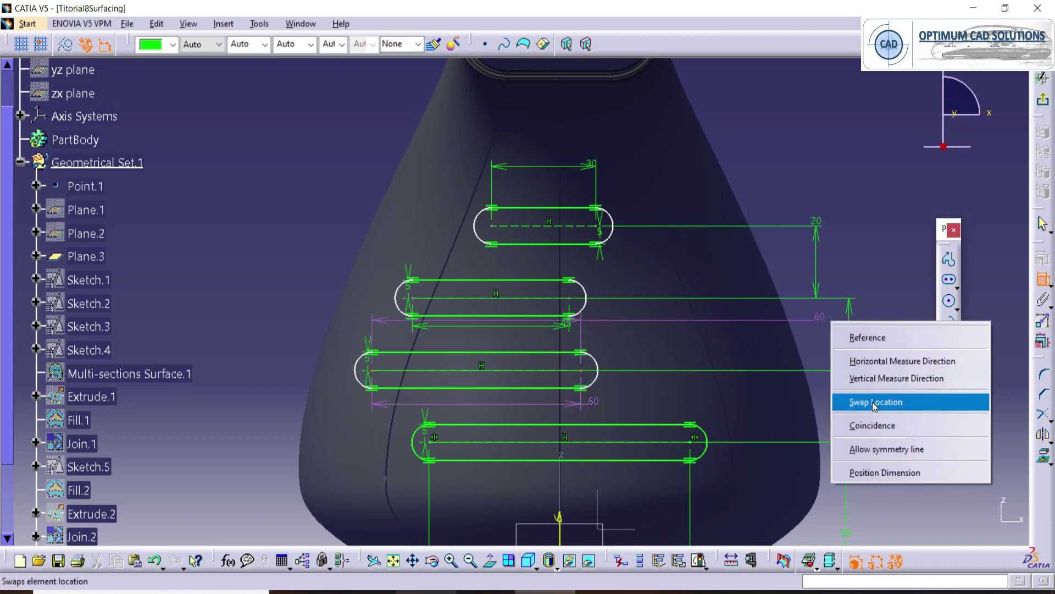
left_click(872, 445)
left_click(559, 483)
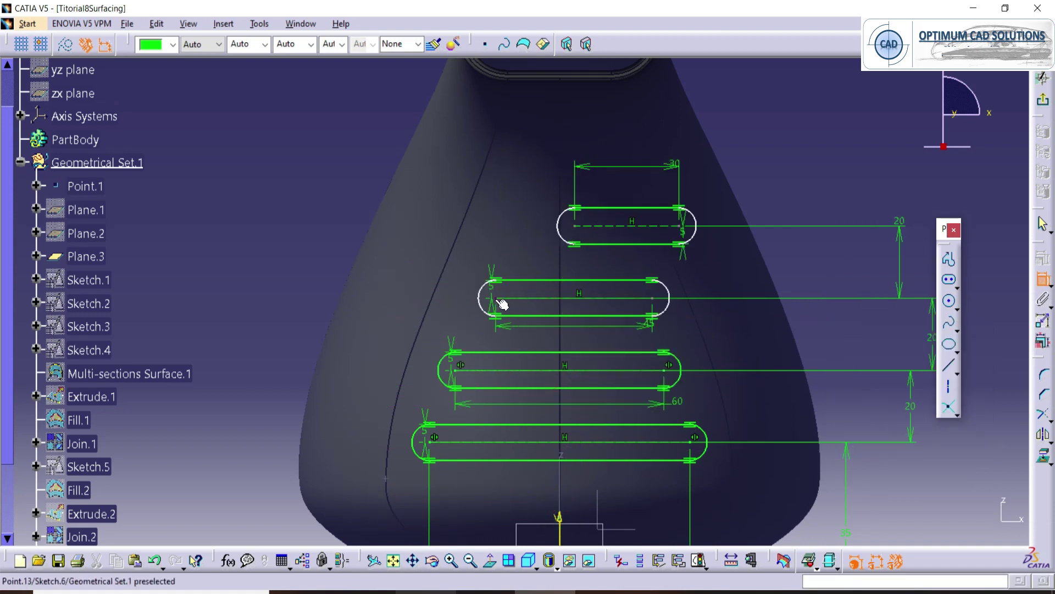
Step: Centre the 45 mm slot on the vertical axis by constraining its end points symmetrically
left_click(658, 302)
right_click(743, 264)
left_click(777, 392)
left_click(560, 517)
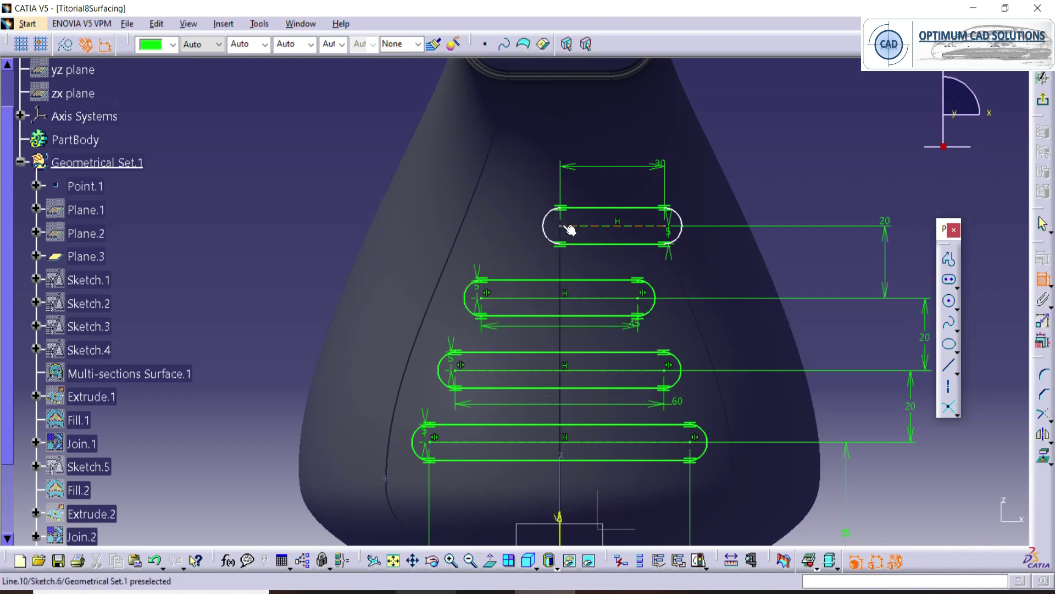
Step: Constrain the end points of the 30 mm slot symmetrically about the vertical axis
left_click(668, 228)
right_click(747, 191)
left_click(775, 312)
left_click(560, 517)
Step: Leave the slot sketch and start extruding it as a surface into the body, with the first limit at -184 mm
middle_click_drag(596, 297, 584, 321)
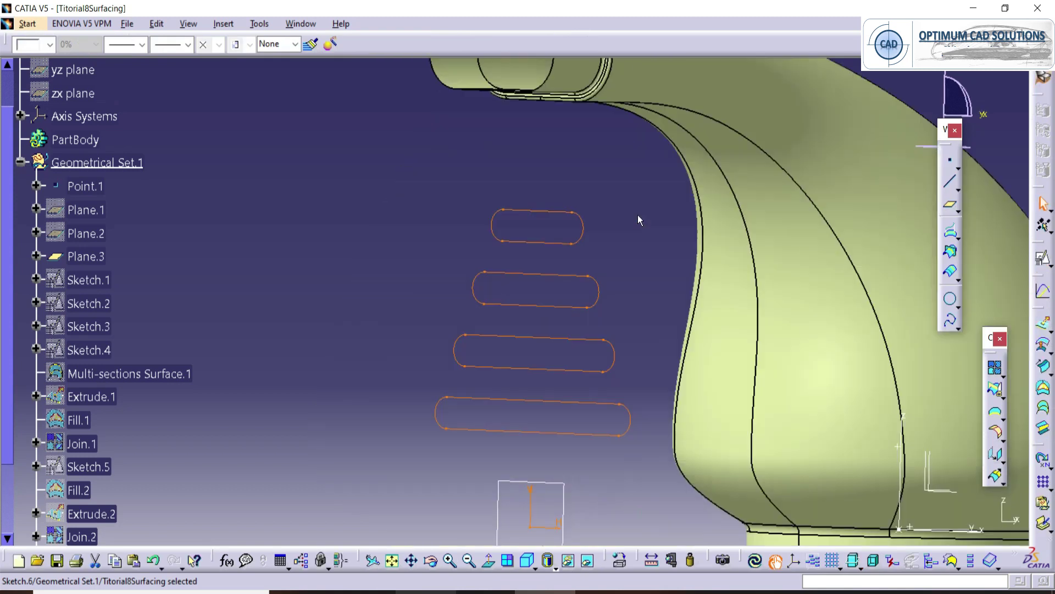
mouse_move(459, 243)
middle_mouse_down()
mouse_move(473, 262)
mouse_move(470, 336)
middle_mouse_up()
mouse_move(466, 205)
middle_mouse_down()
mouse_move(566, 268)
mouse_move(583, 258)
middle_mouse_up()
left_click(1044, 323)
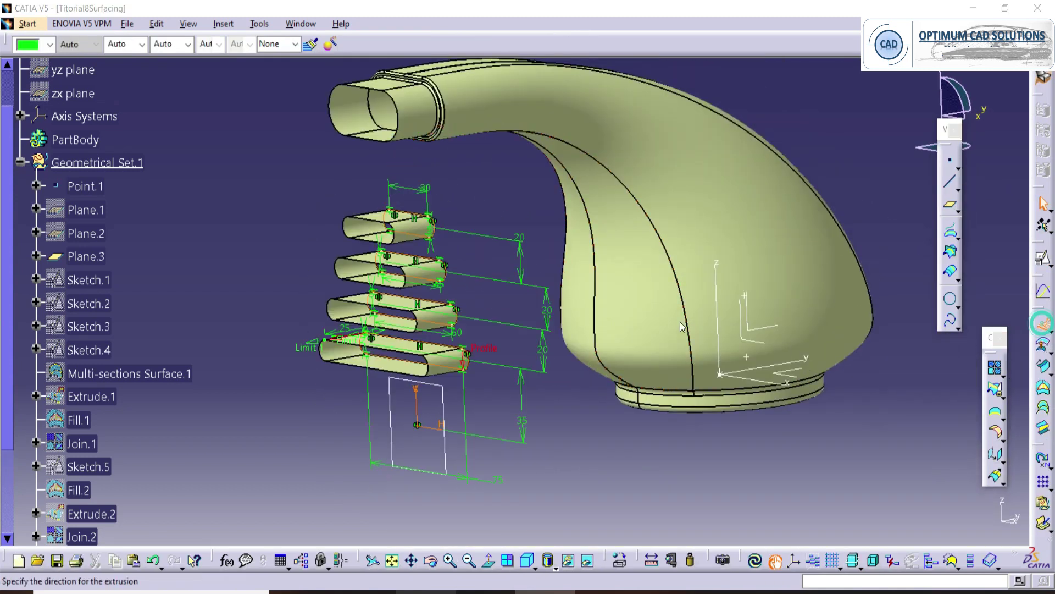
middle_click_drag(532, 300, 380, 331)
left_click_drag(268, 328, 699, 308)
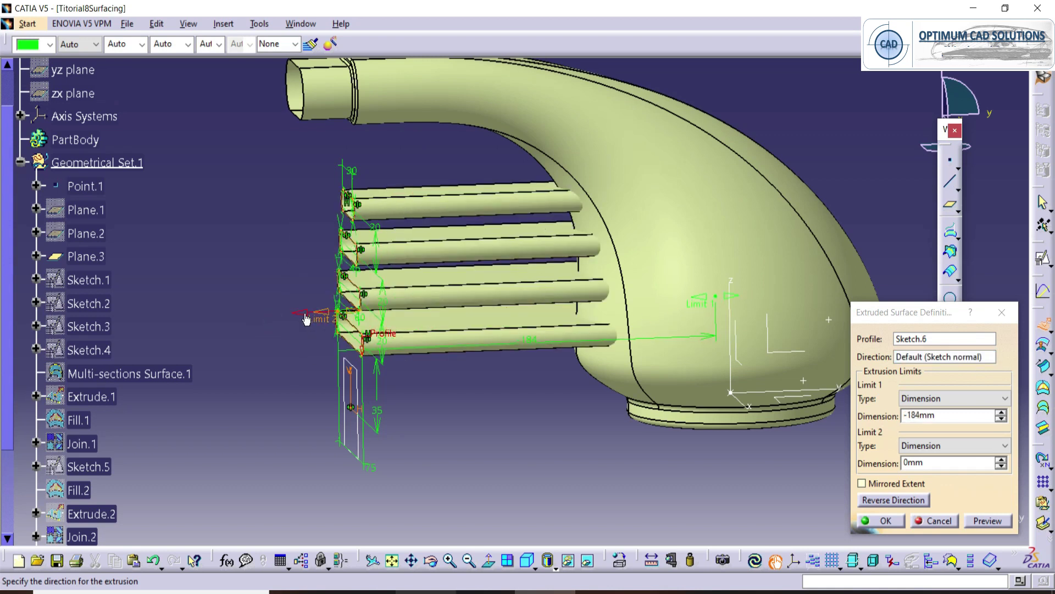
left_click(306, 319)
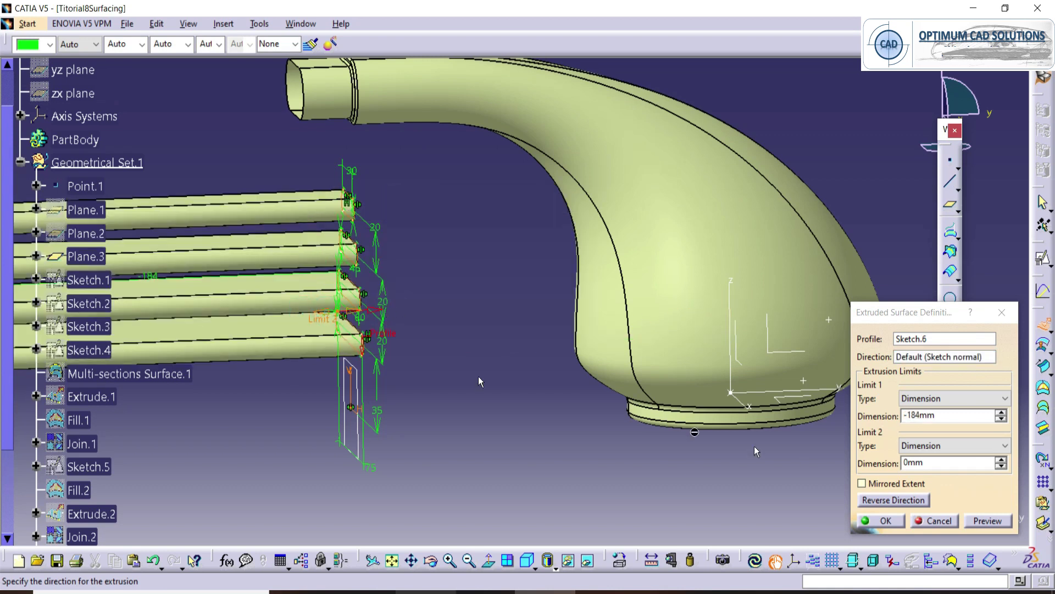
left_click(886, 500)
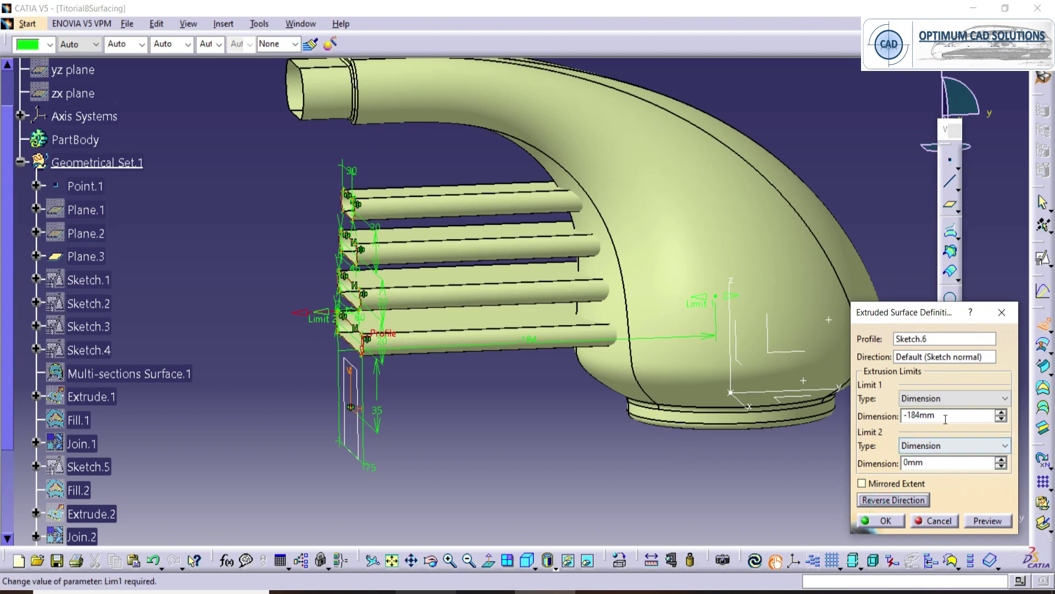
Step: Set the extrusion's second limit to 50 mm and create the surface, keeping all the sub-elements
double_click(926, 463)
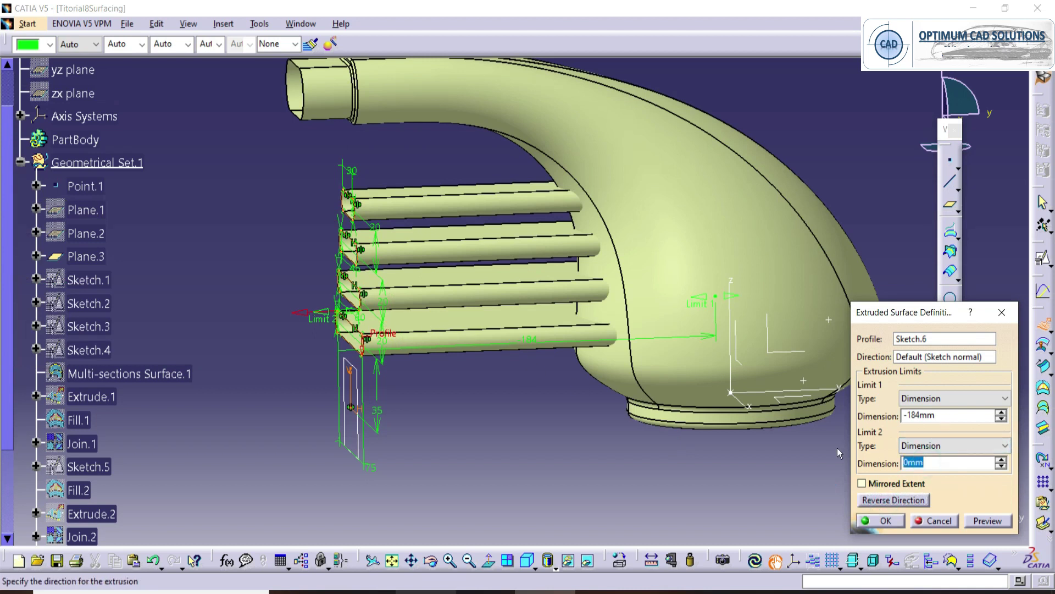
type("50")
key("Return")
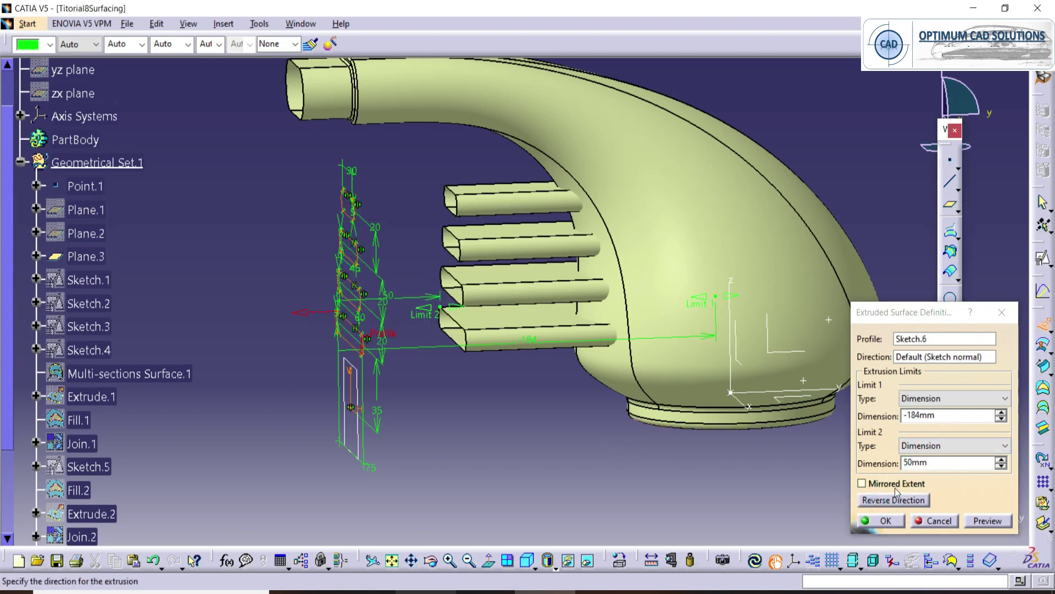
left_click(882, 521)
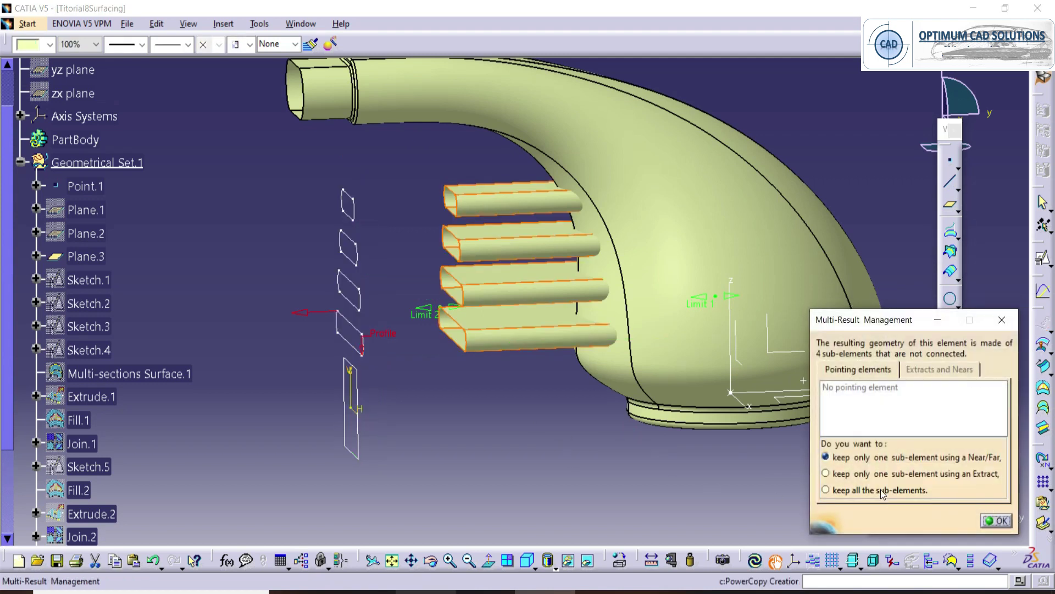
left_click(996, 520)
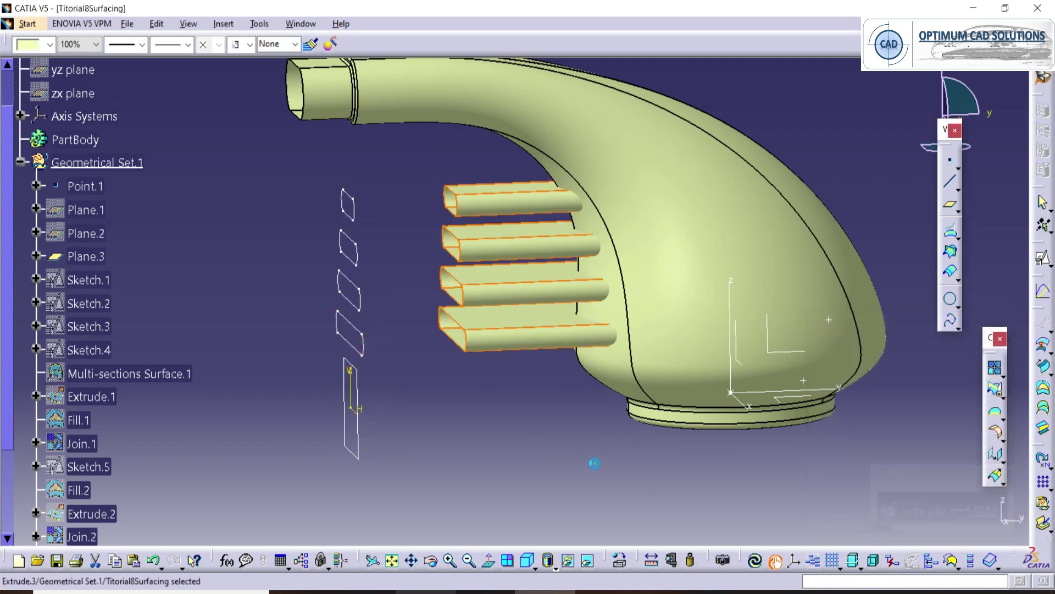
Step: Hide the four-slot sketch, Sketch.6
left_click(354, 199)
scroll(218, 303, "down", 2)
right_click(83, 486)
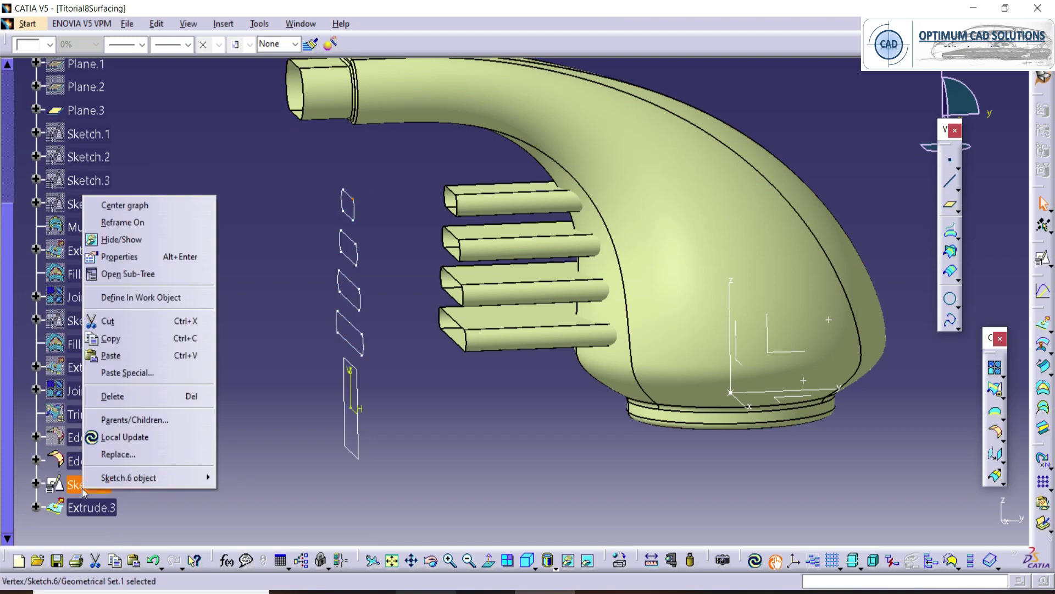
left_click(120, 238)
middle_click_drag(457, 324, 638, 407)
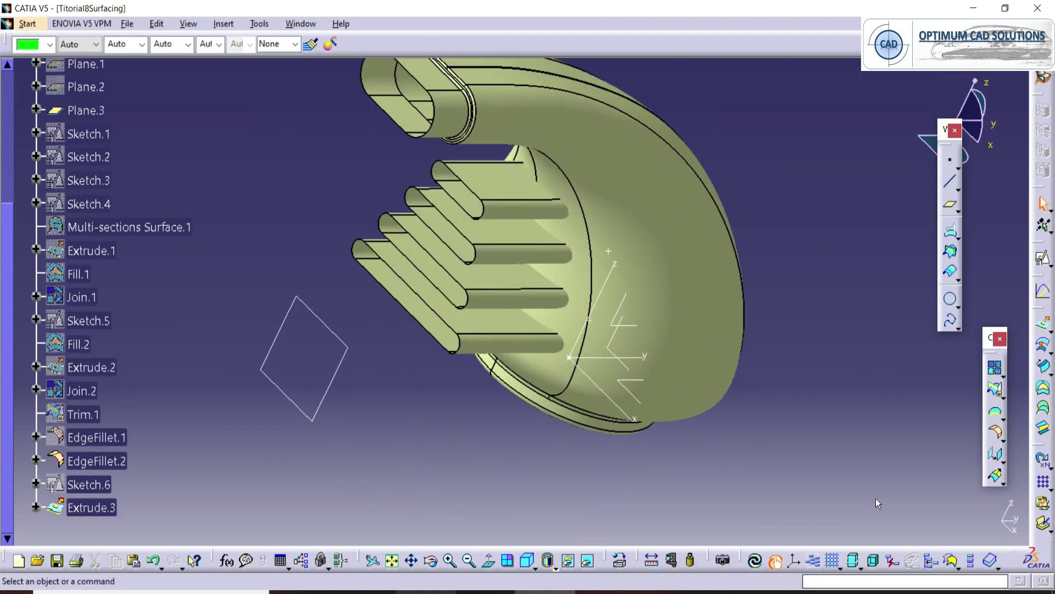
Step: Rearrange the toolbars: float the Standard toolbar and move the one containing the geometrical set selector onto a separate row
left_click_drag(8, 558, 33, 497)
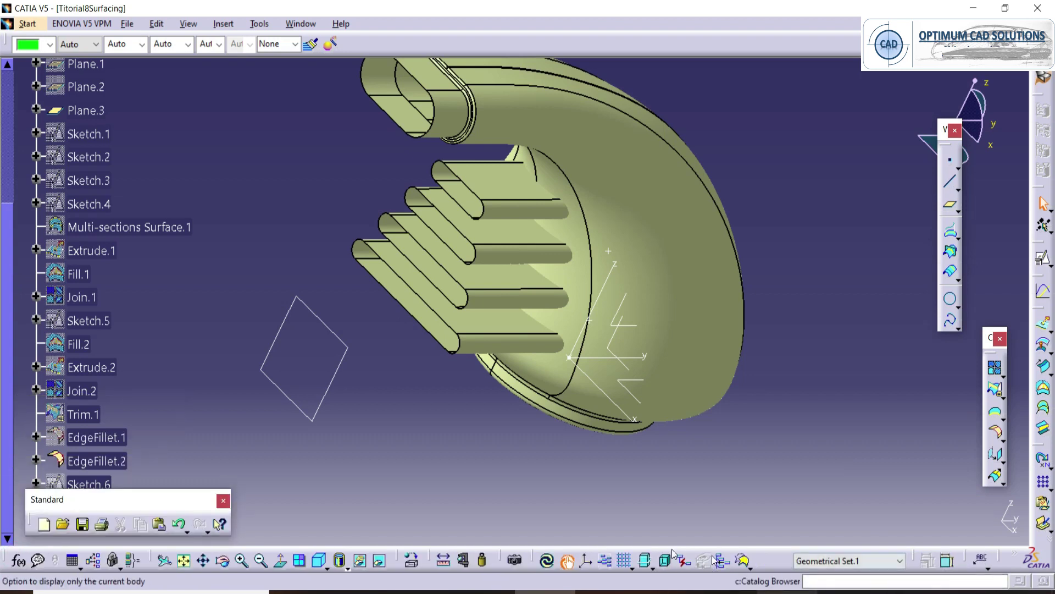
middle_click_drag(659, 434, 709, 451)
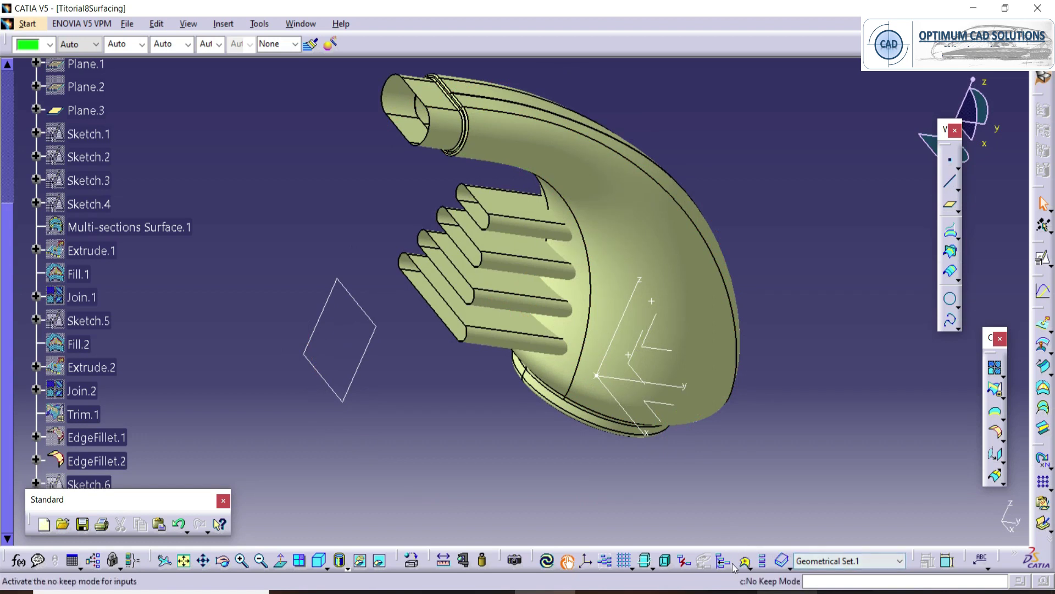
left_click_drag(540, 559, 761, 568)
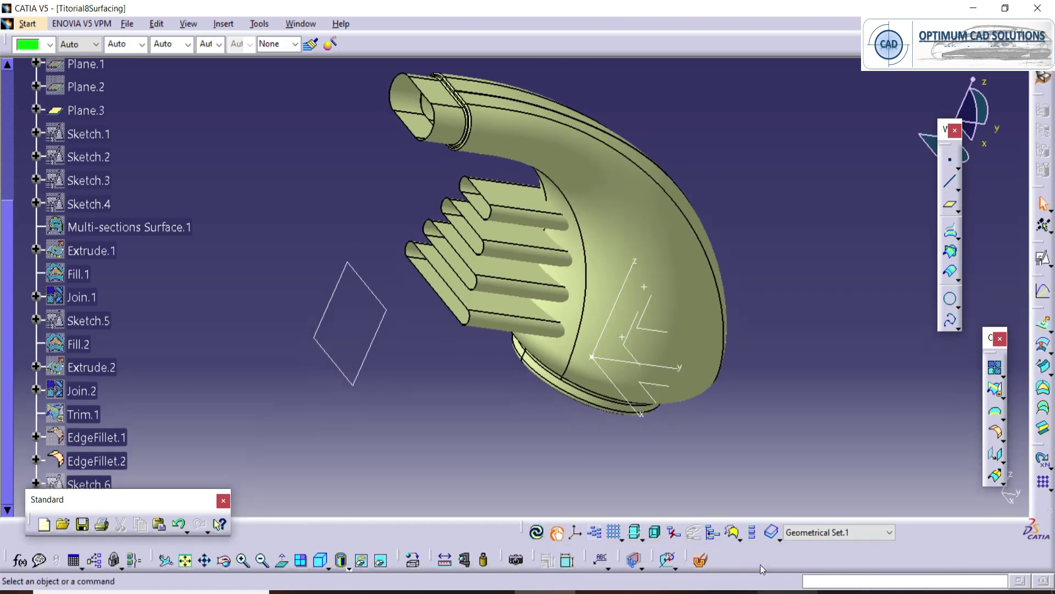
left_click(696, 560)
middle_click_drag(654, 334, 624, 330)
key("Escape")
Step: Split the body surface EdgeFillet.2 with Extrude.3, switching to the other side so that the slot openings are cut out
middle_click_drag(400, 341, 864, 208)
left_click(559, 240)
scroll(160, 297, "down", 2)
left_click(94, 329)
middle_click_drag(142, 329, 839, 187)
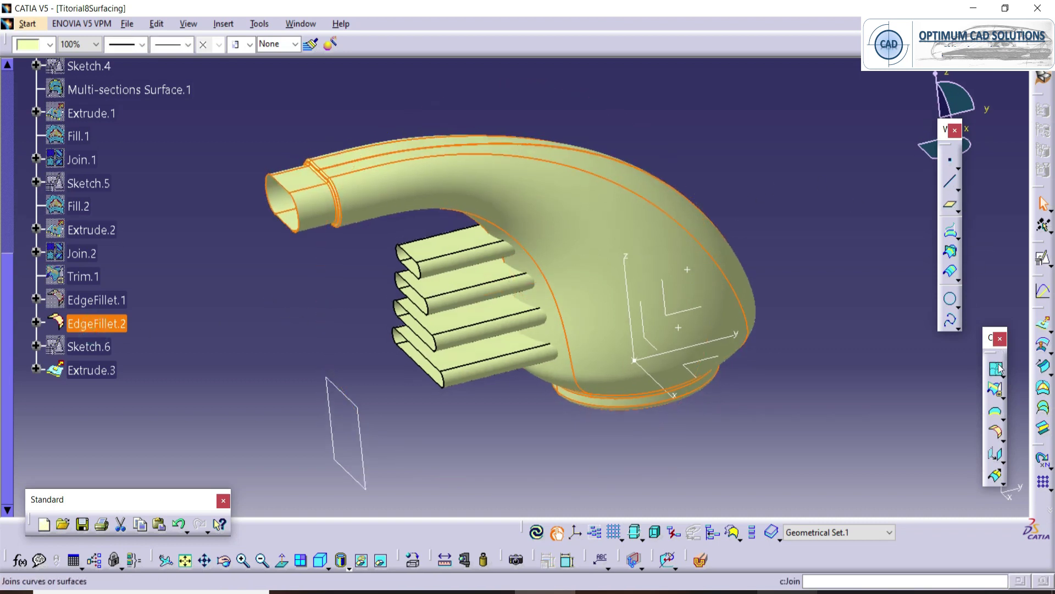
left_click(1004, 384)
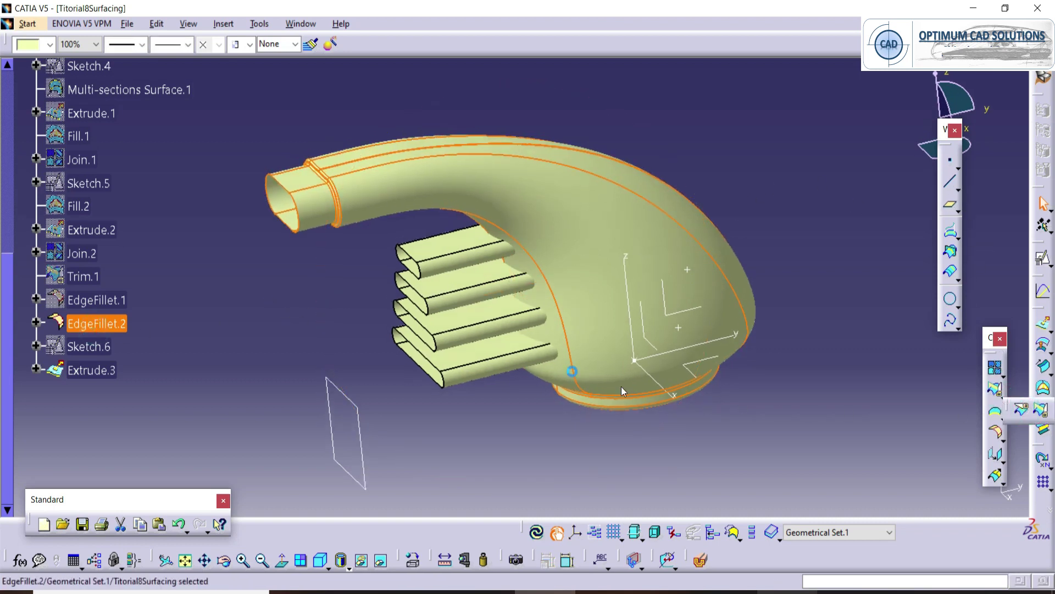
left_click(1016, 404)
left_click(481, 291)
middle_click_drag(456, 338, 457, 323)
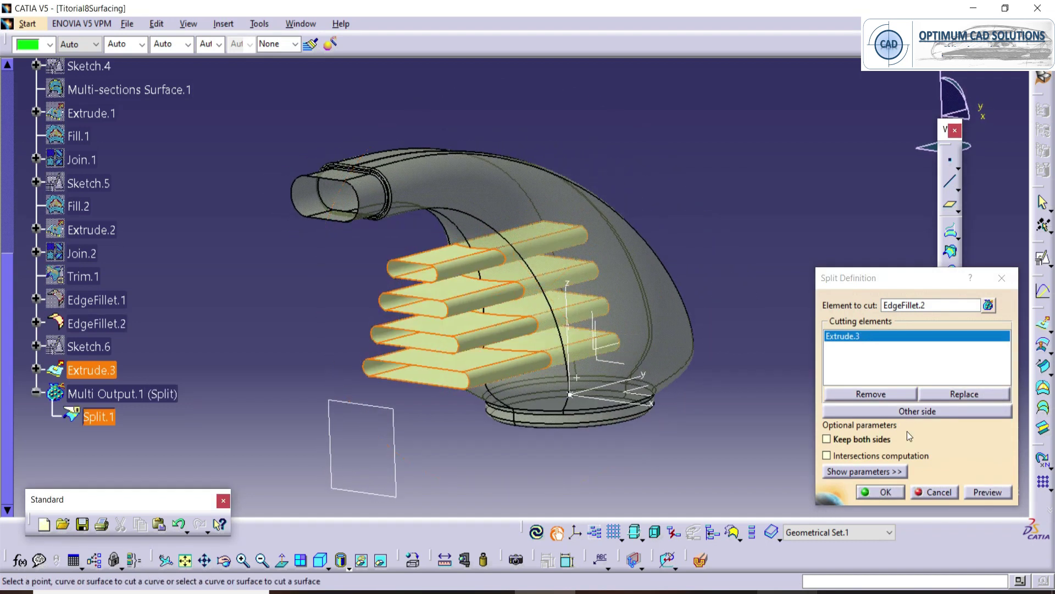
left_click(903, 411)
left_click(880, 492)
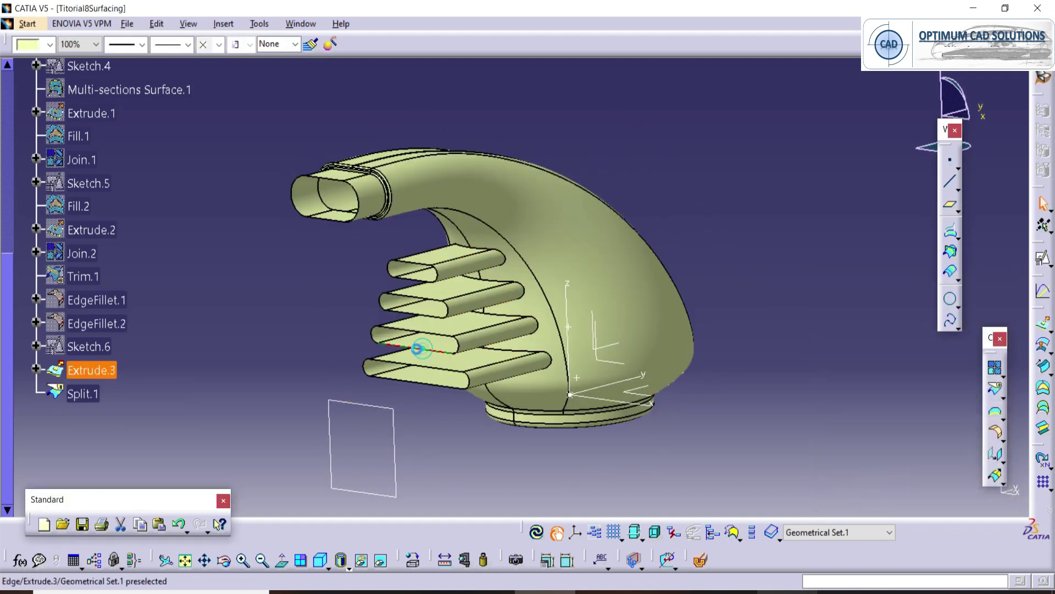
Step: Hide the extruded slot surfaces, Extrude.3
right_click(113, 374)
left_click(137, 121)
mouse_move(377, 346)
middle_mouse_down()
mouse_move(523, 261)
mouse_move(482, 335)
mouse_move(451, 324)
mouse_move(466, 367)
middle_mouse_up()
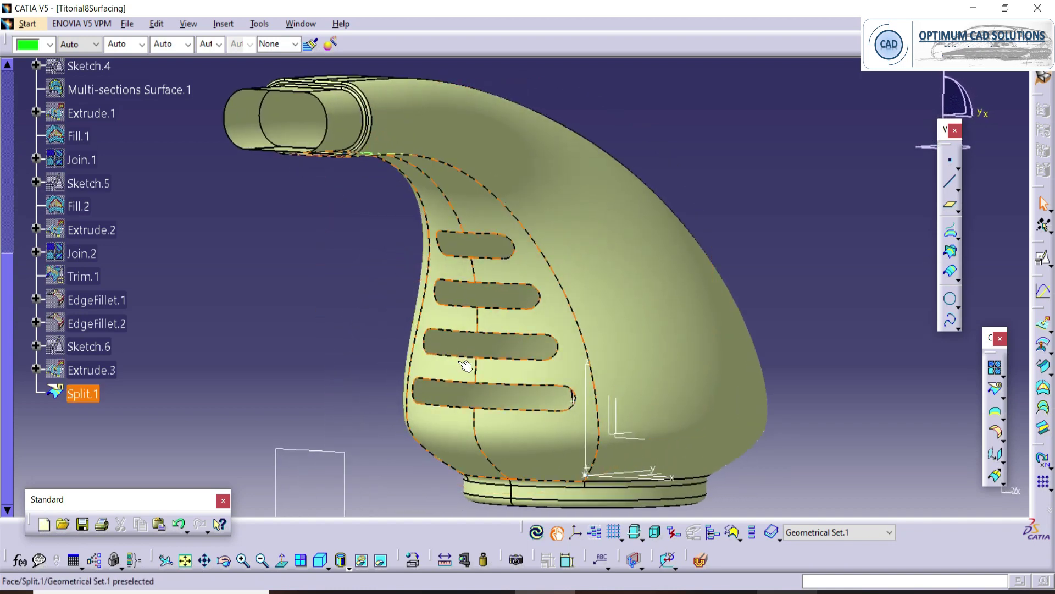
Step: Examine section view C-C in the Tutorial 8 drawing for the slot lip profiles and their dimensions, and return to CATIA
key("alt+Tab")
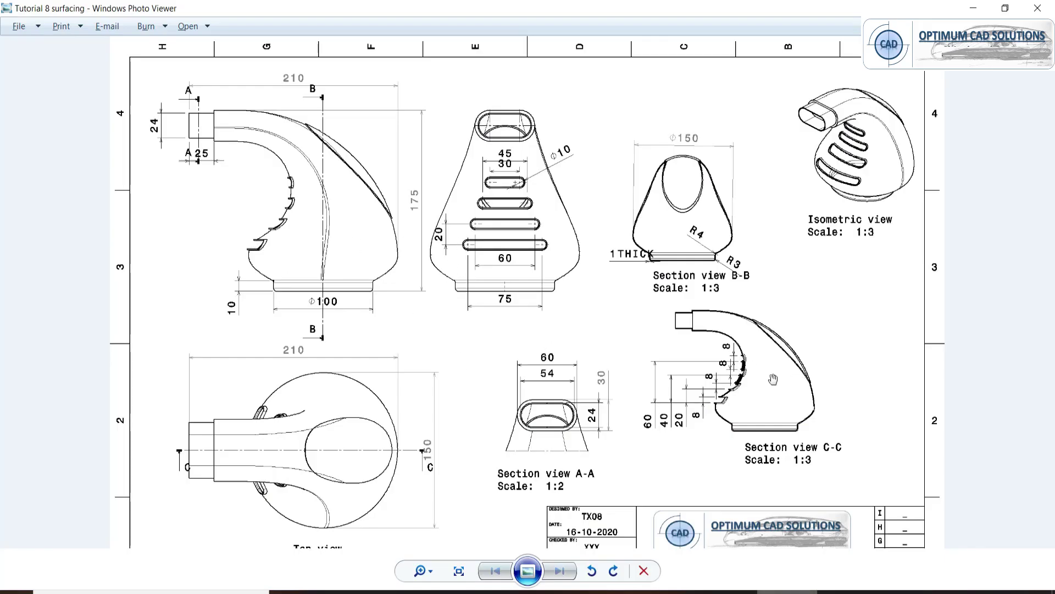
scroll(755, 383, "up", 3)
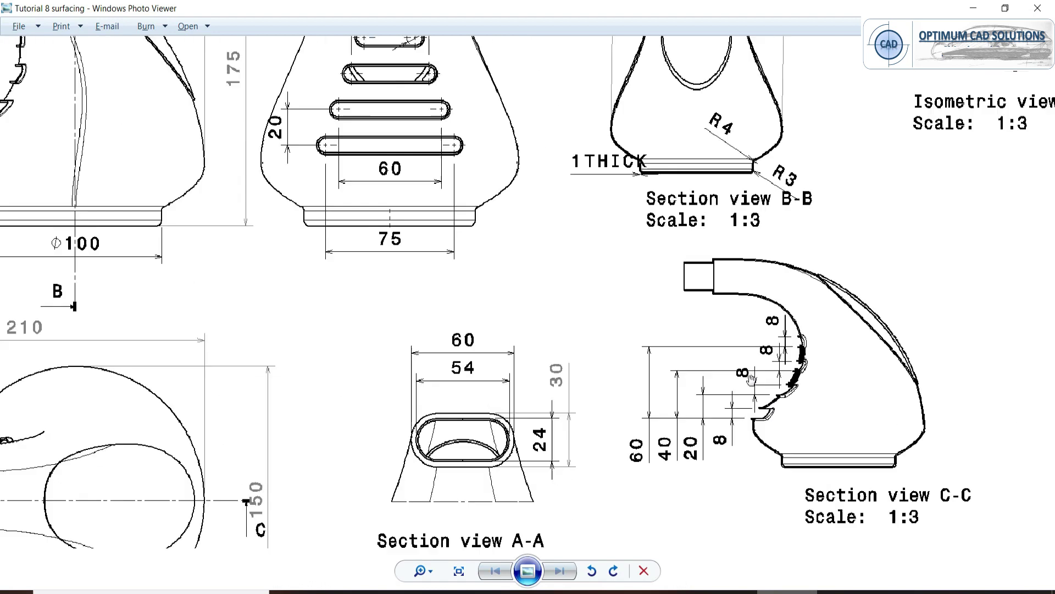
scroll(758, 412, "up", 2)
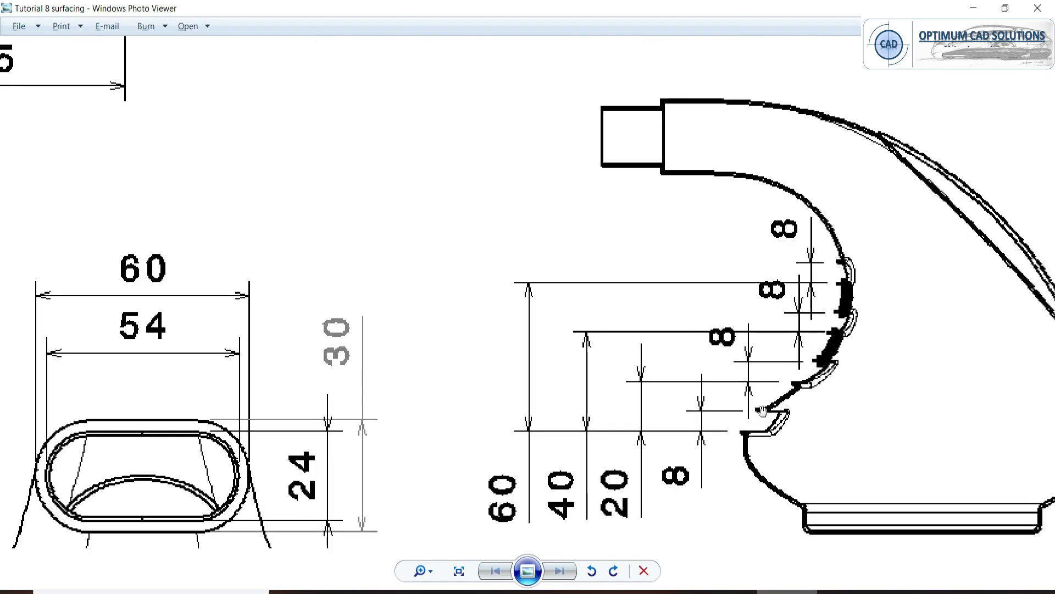
scroll(655, 401, "down", 2)
key("alt+Tab")
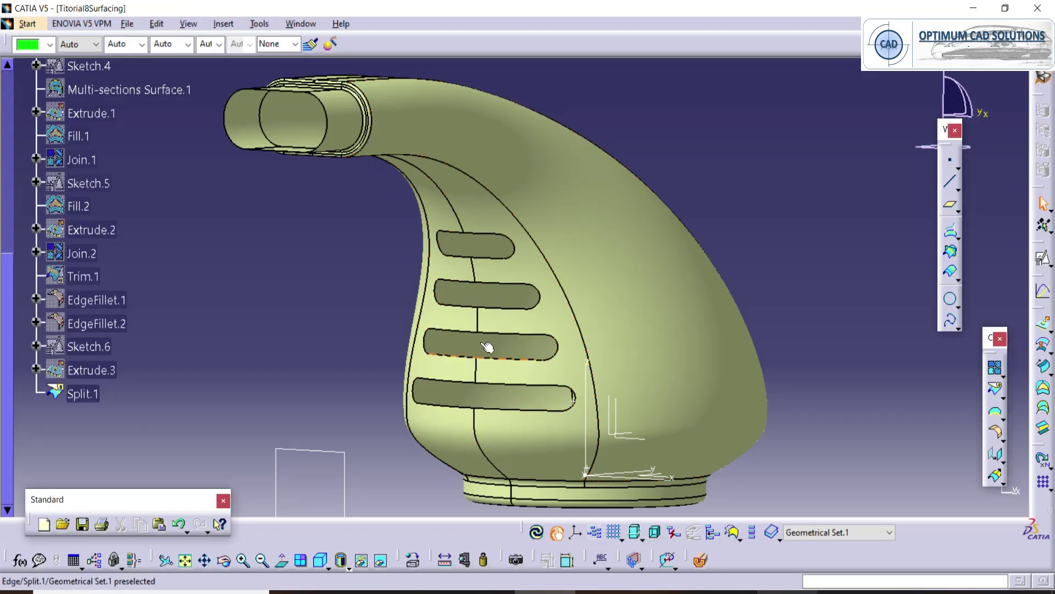
Step: Hide the slotted body surface Split.1 and show the original Multi-sections Surface.1 instead
right_click(95, 397)
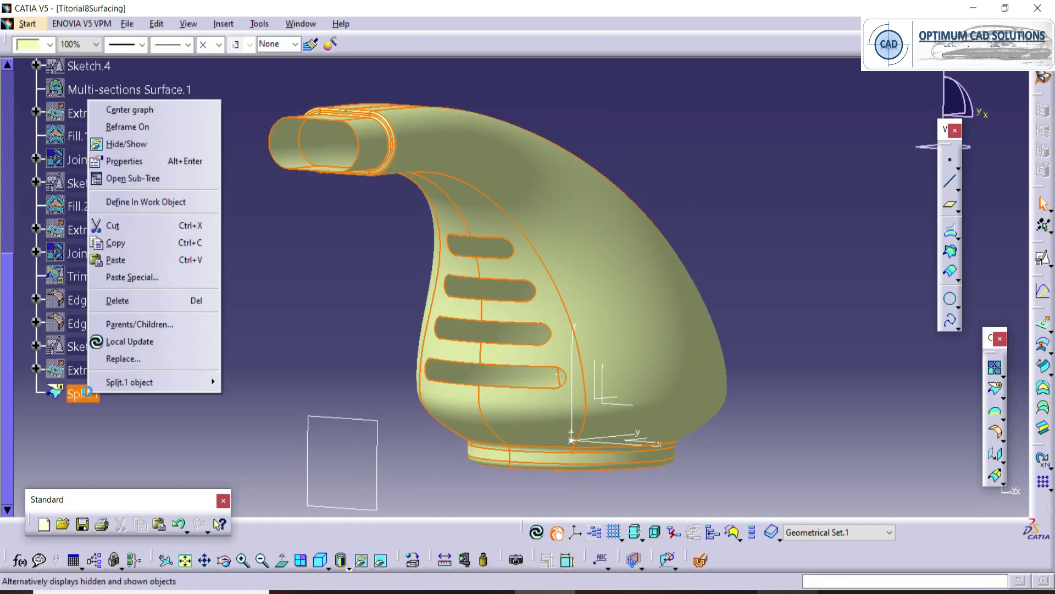
left_click(117, 141)
left_click(89, 230)
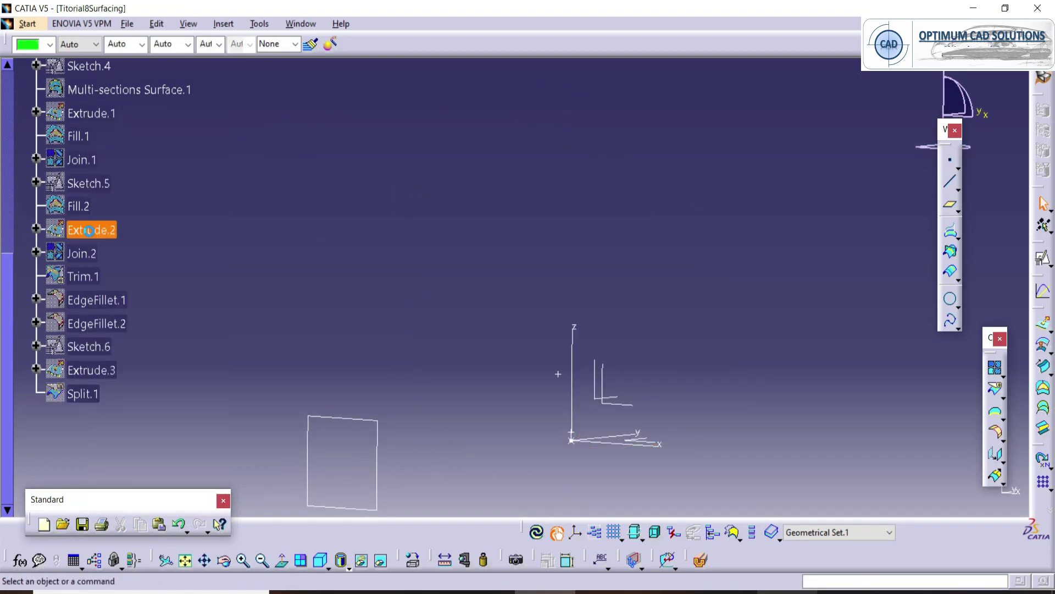
right_click(88, 277)
left_click(169, 236)
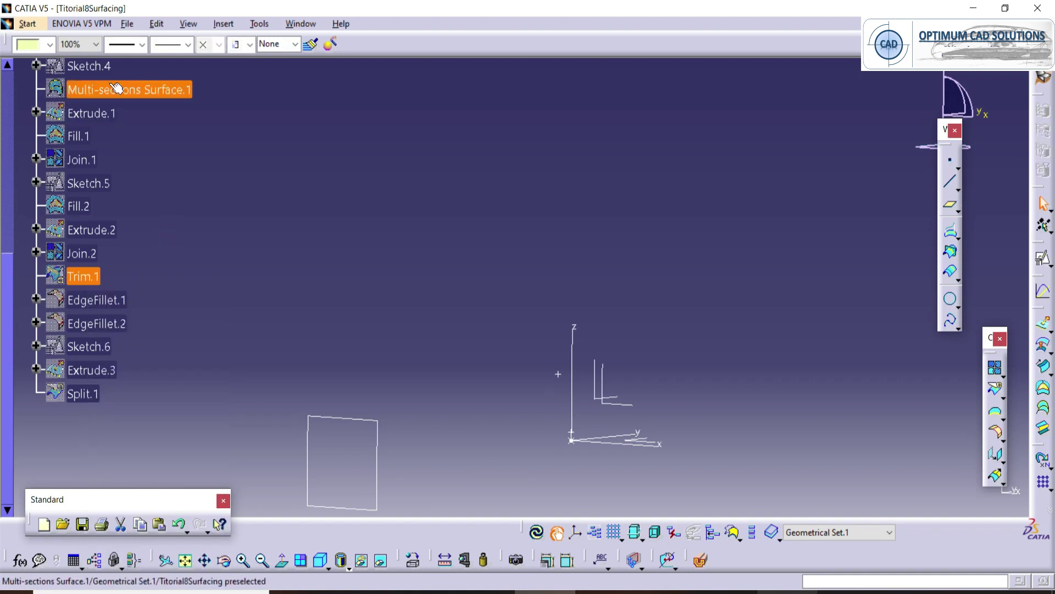
right_click(115, 89)
left_click(137, 134)
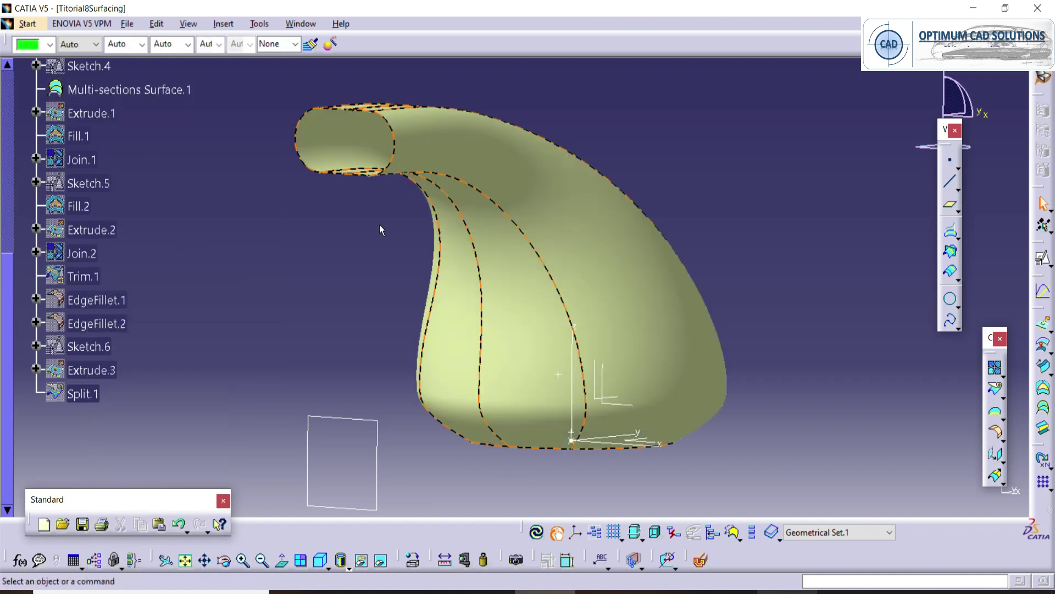
Step: Offset Multi-sections Surface.1 by 3 mm to the outside of the body, correcting the offset direction
left_click(1043, 365)
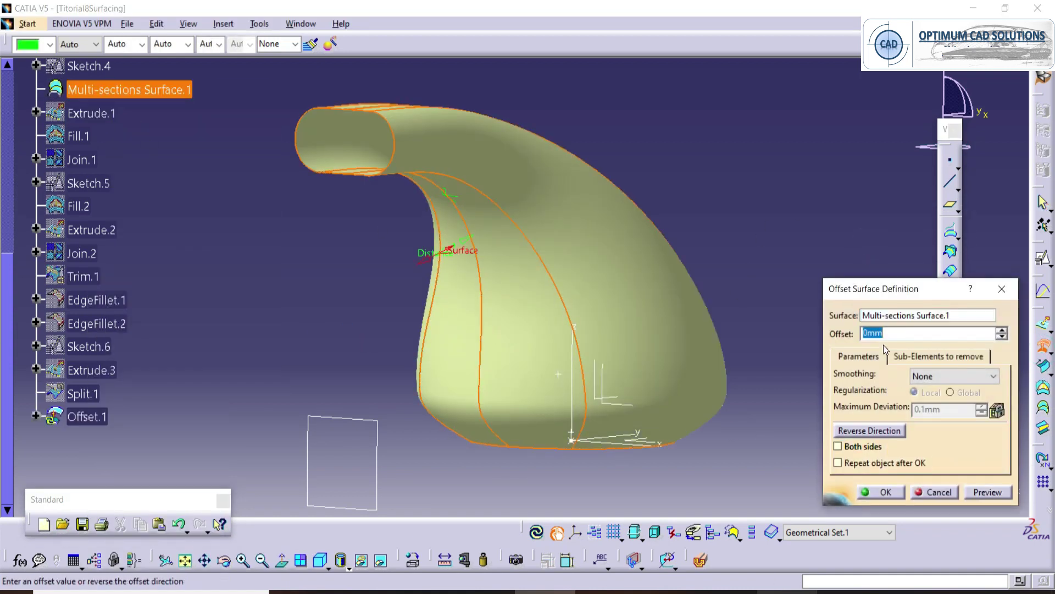
left_click(837, 200)
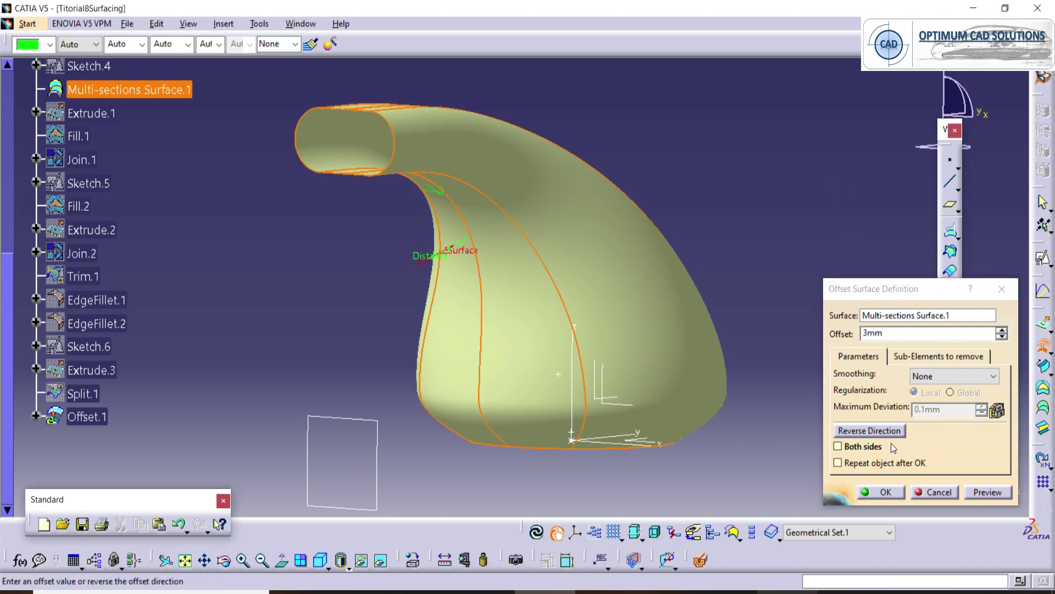
left_click(879, 430)
left_click(886, 492)
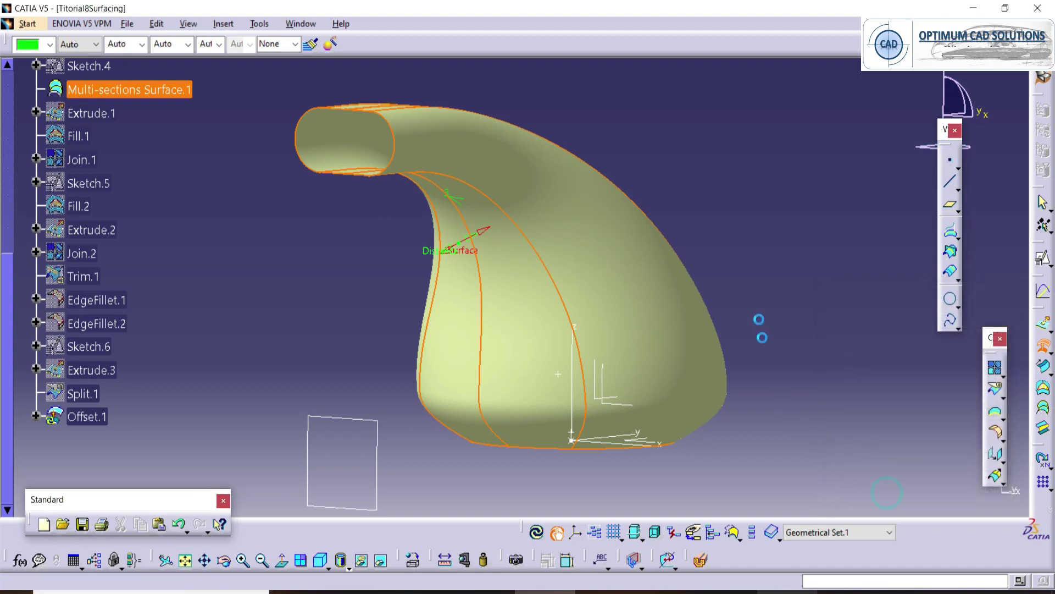
double_click(366, 149)
left_click(858, 430)
left_click(873, 487)
left_click(879, 492)
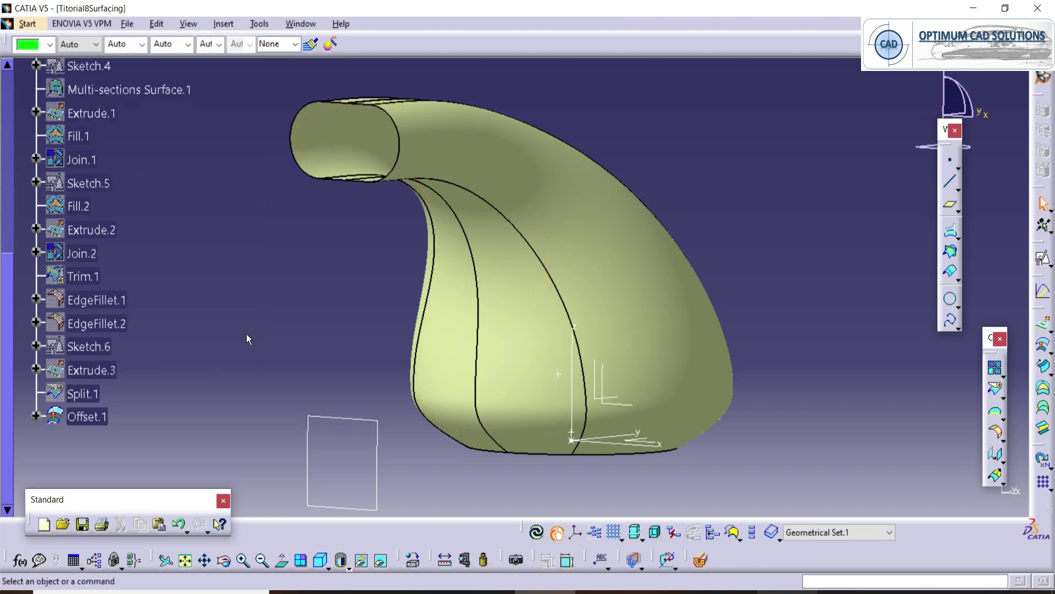
Step: Show the extruded slot surfaces, Extrude.3, together with the offset surface
left_click(88, 369)
key("space")
middle_click_drag(315, 278, 467, 324)
left_click(700, 431)
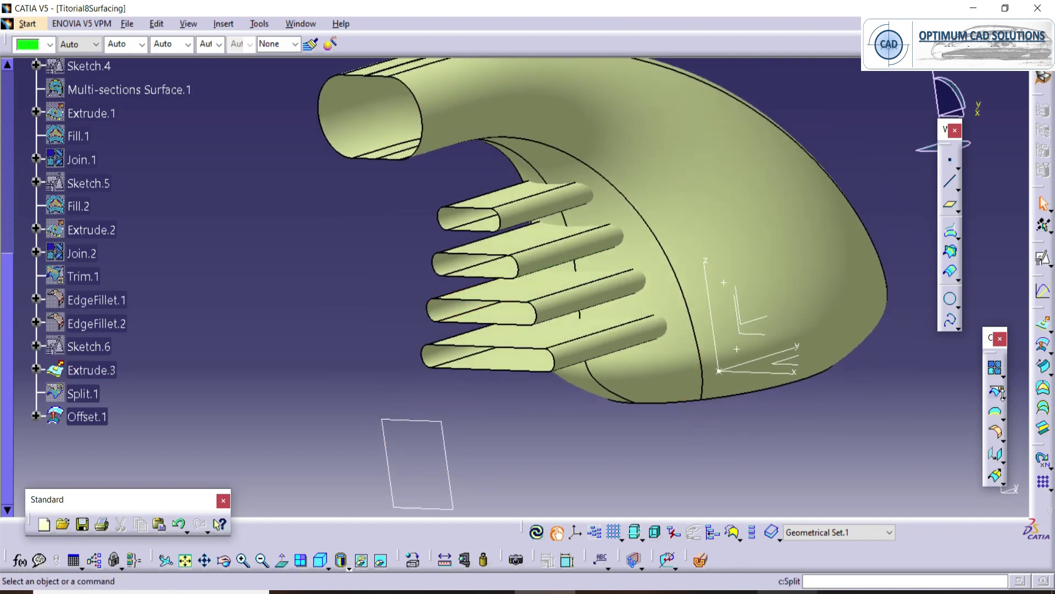
left_click(997, 391)
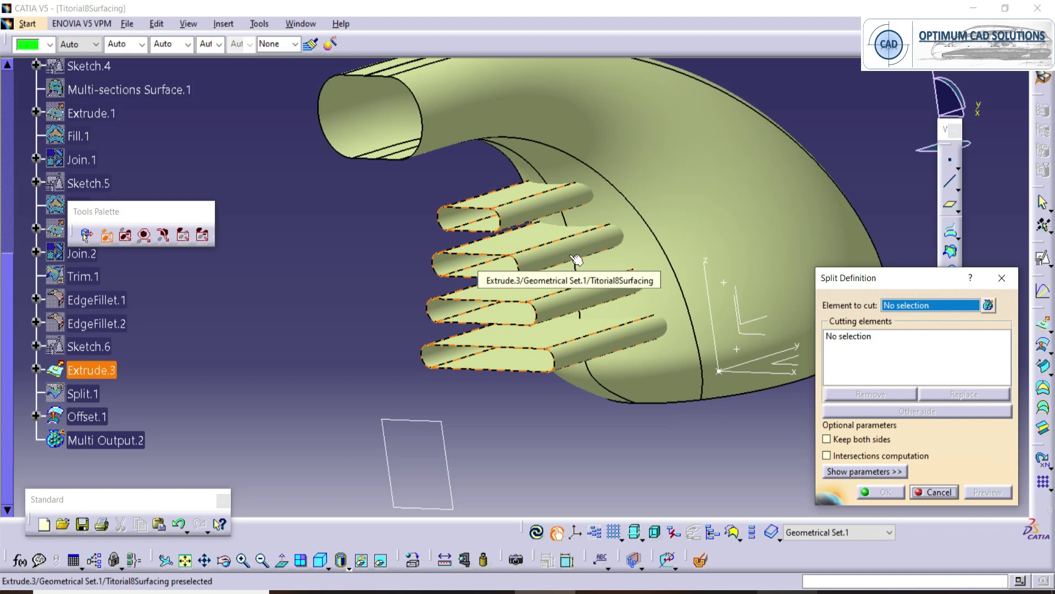
left_click(576, 259)
left_click(694, 211)
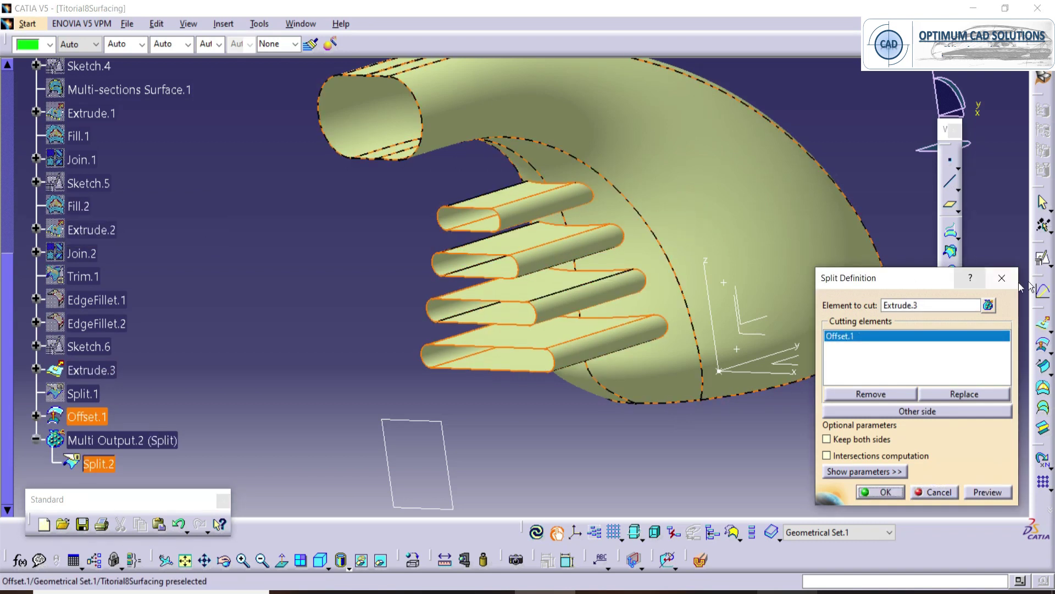
key("Escape")
Step: Split Extrude.3 with Offset.1, switching to the other side and keeping all the sub-elements
left_click(1009, 394)
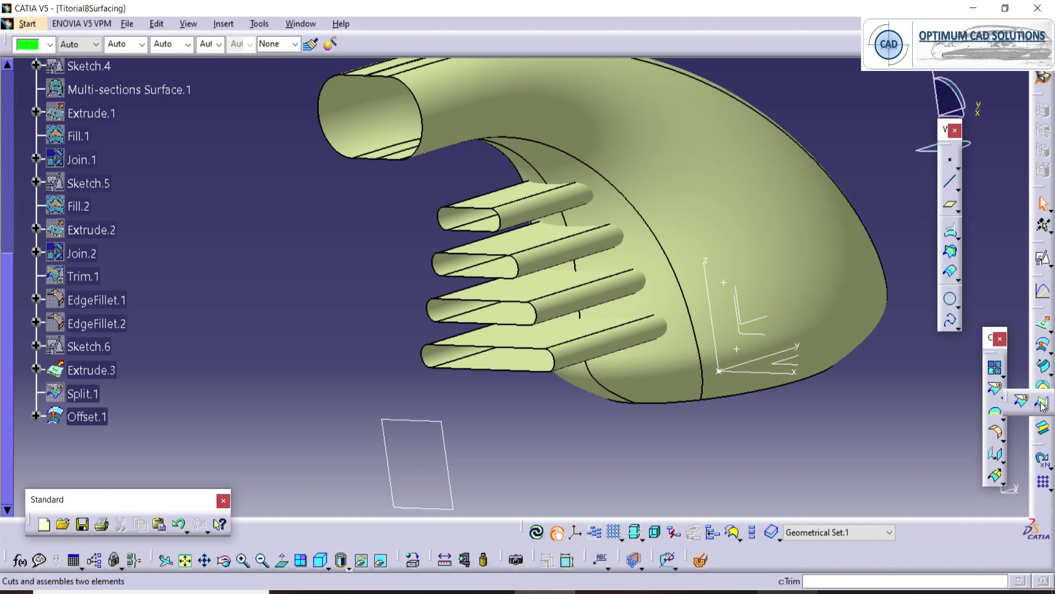
left_click(1024, 404)
left_click(584, 242)
left_click(682, 211)
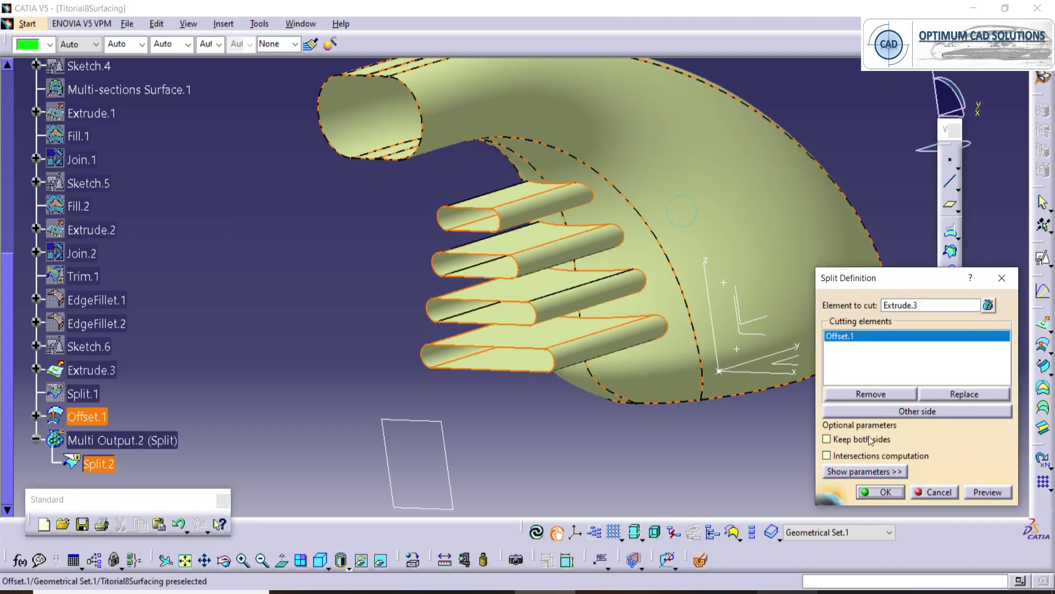
left_click(912, 411)
left_click(876, 498)
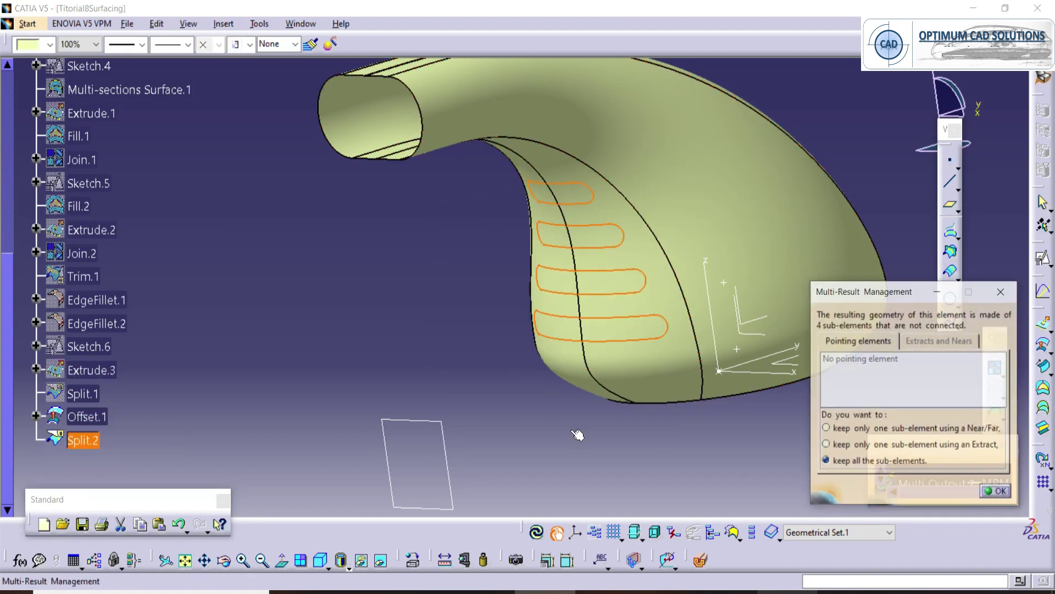
left_click(990, 493)
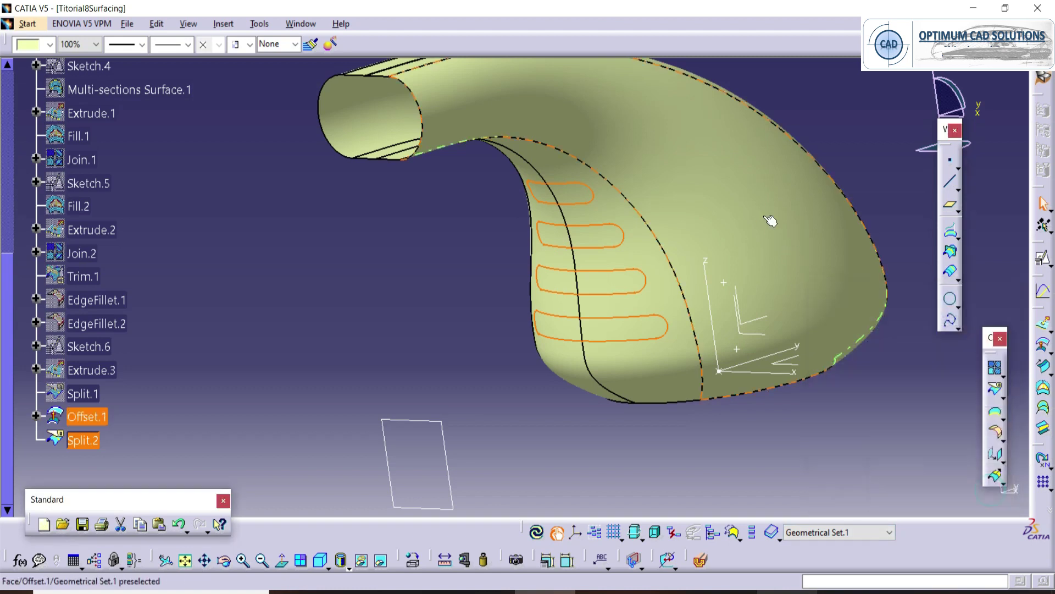
Step: Hide the offset surface Offset.1 and show the slotted body surface Split.1 again
left_click(770, 221)
right_click(84, 420)
key("h")
middle_click_drag(460, 341, 357, 363)
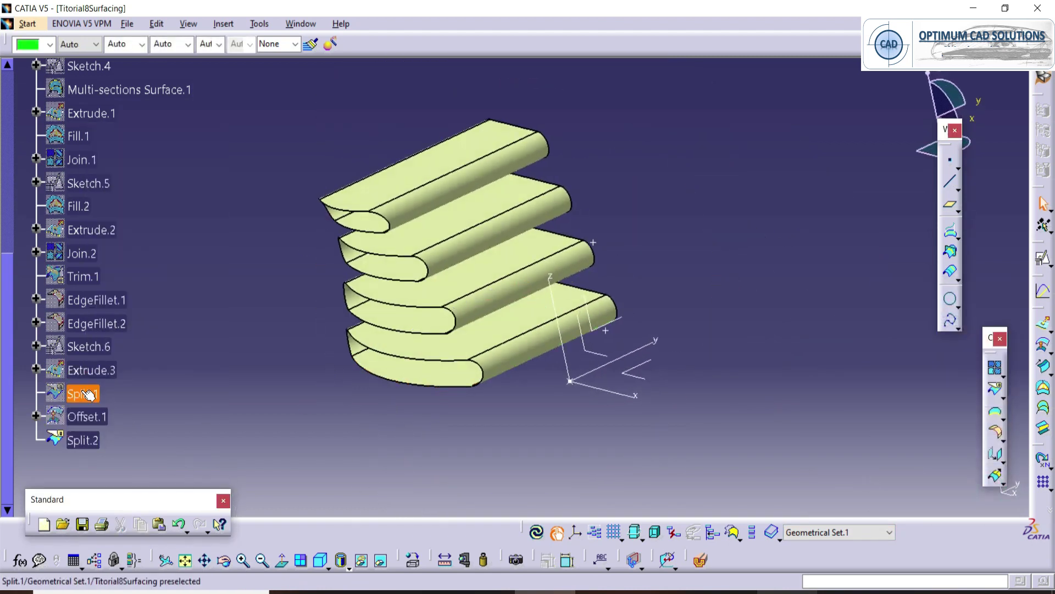
right_click(86, 371)
right_click(86, 395)
key("h")
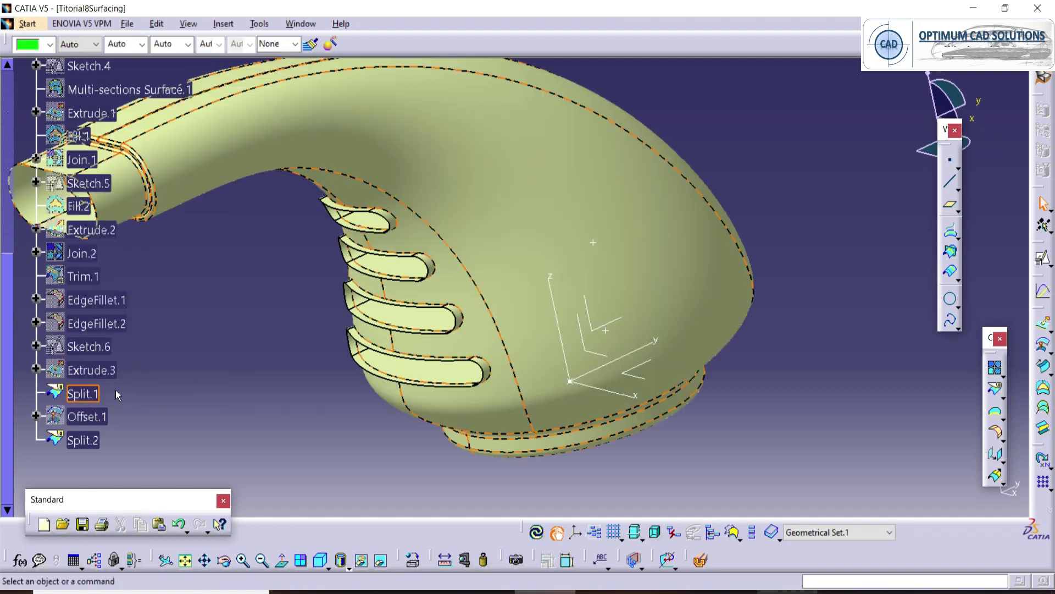
Step: Trim Split.2 and Split.1 together, switching the side of the next element so that the slot lips protrude outside the body
middle_click_drag(370, 313, 873, 271)
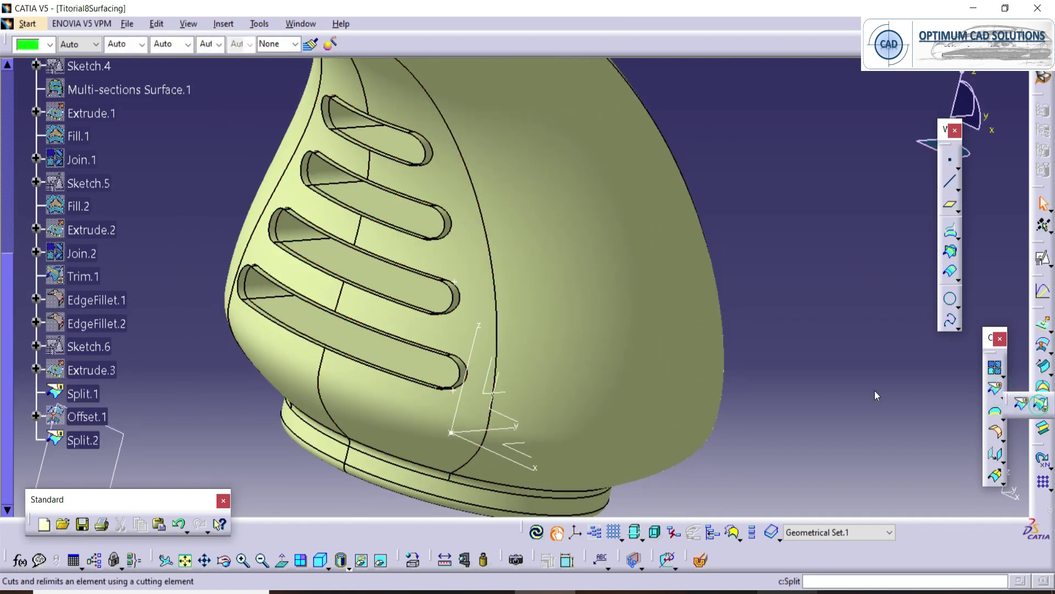
left_click(411, 290)
left_click(558, 255)
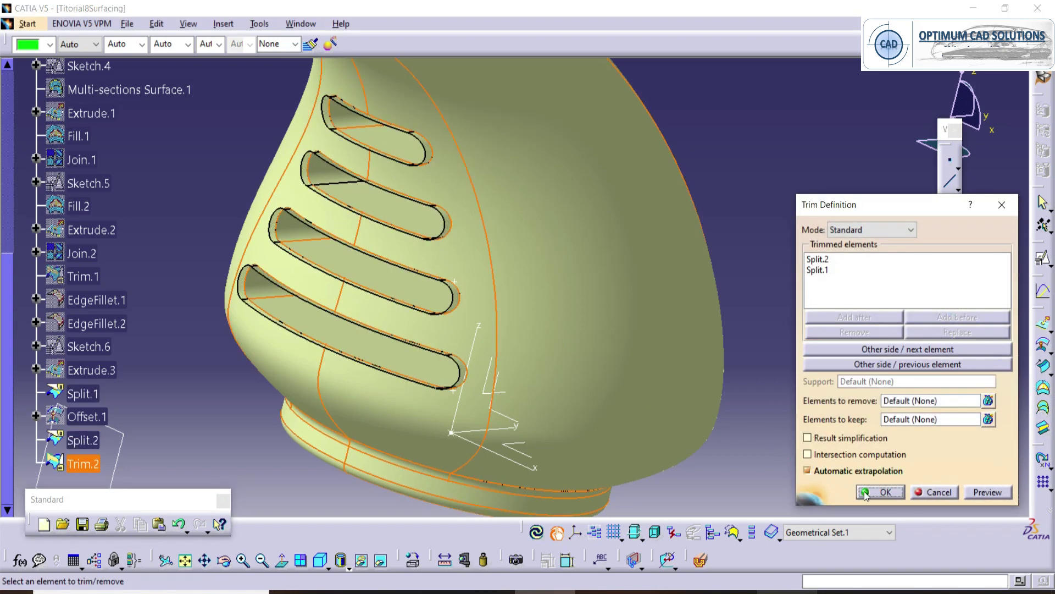
left_click(868, 491)
middle_click(270, 304)
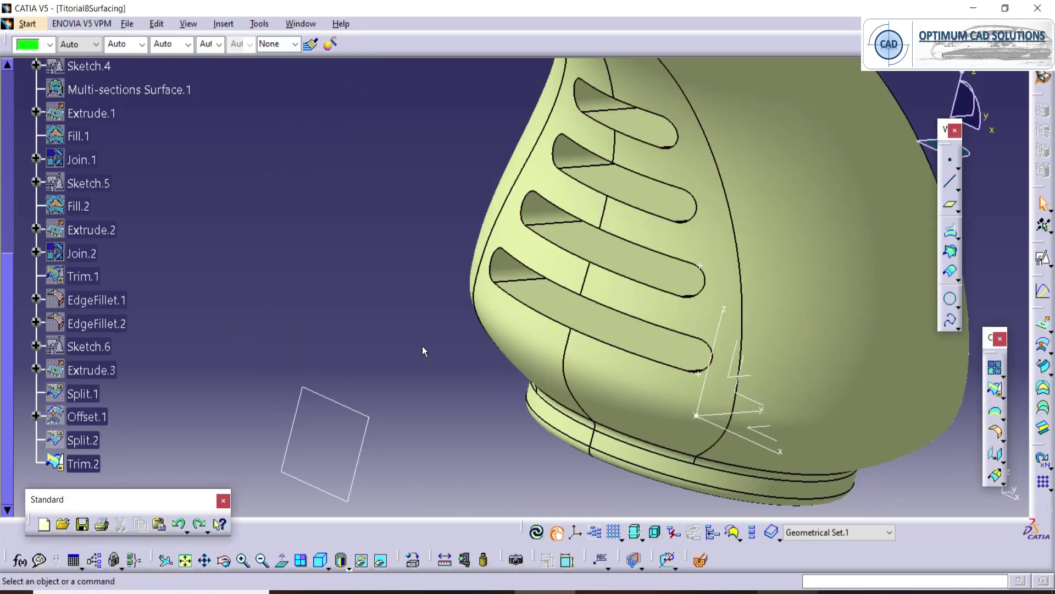
double_click(82, 463)
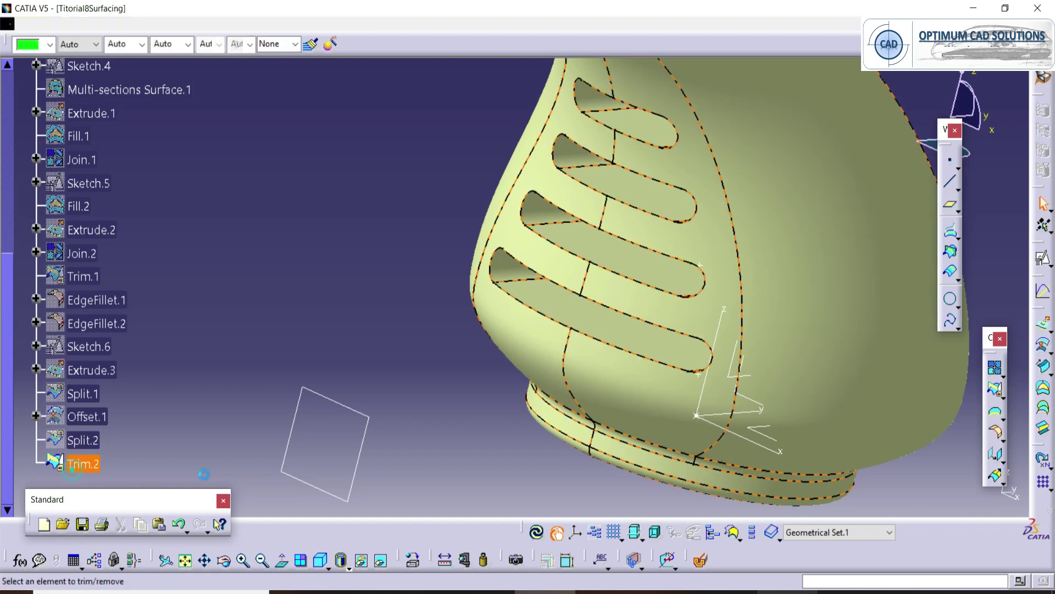
left_click(901, 350)
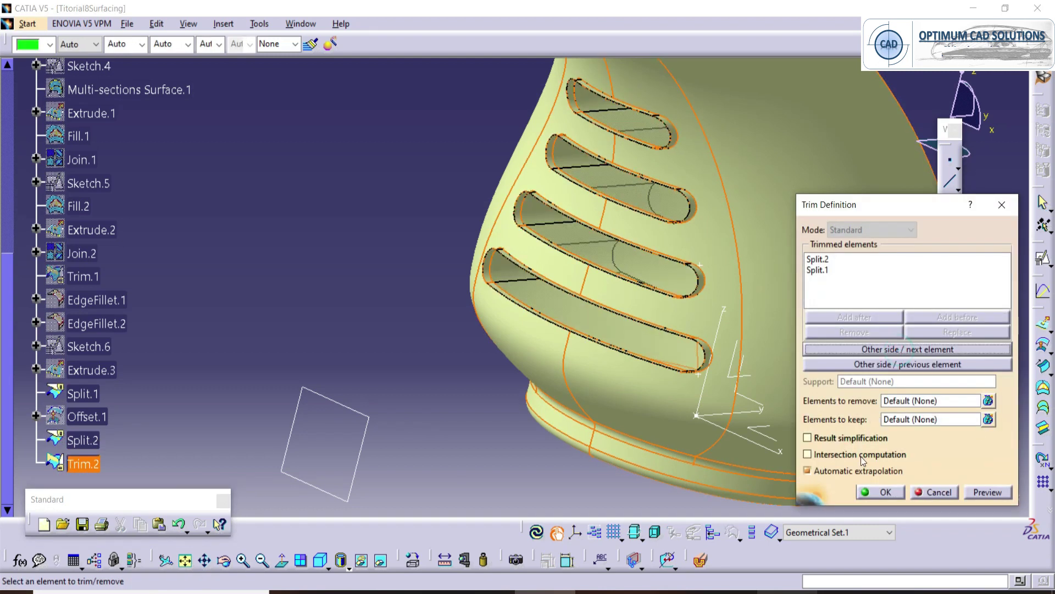
left_click(875, 492)
Step: Fillet the four edges where the slot lips meet the body on Trim.2 with a 1 mm radius
middle_click_drag(328, 242, 714, 374)
middle_click_drag(570, 440, 528, 375)
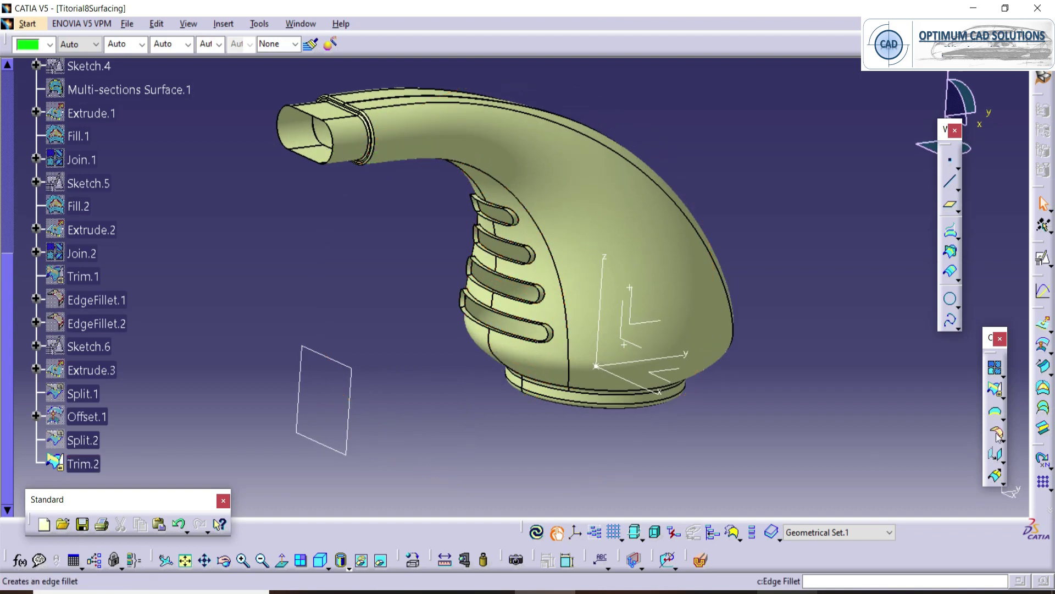
middle_click_drag(641, 410, 629, 346)
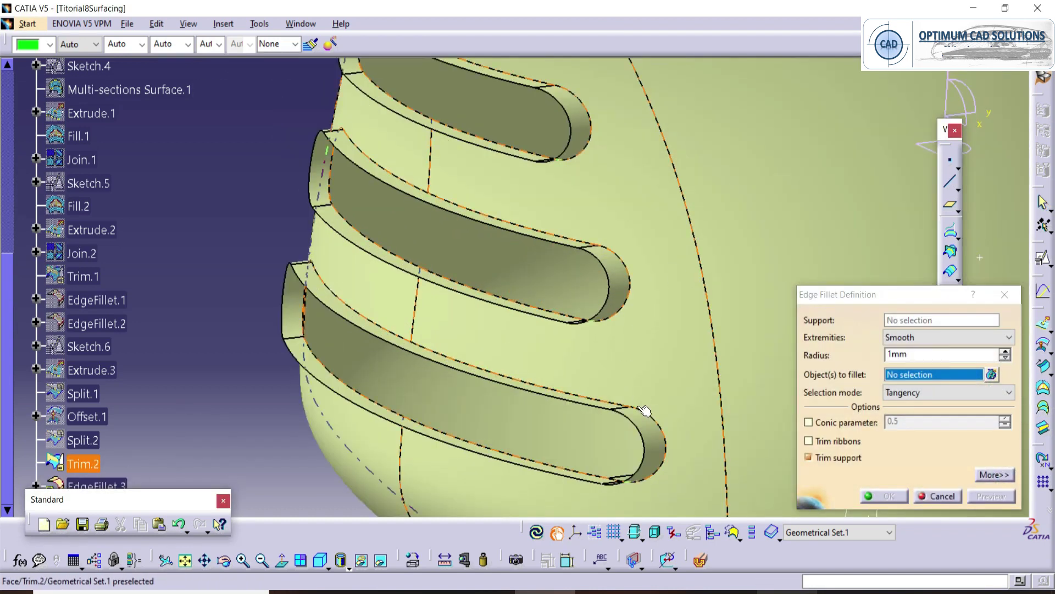
middle_click_drag(639, 411, 569, 420)
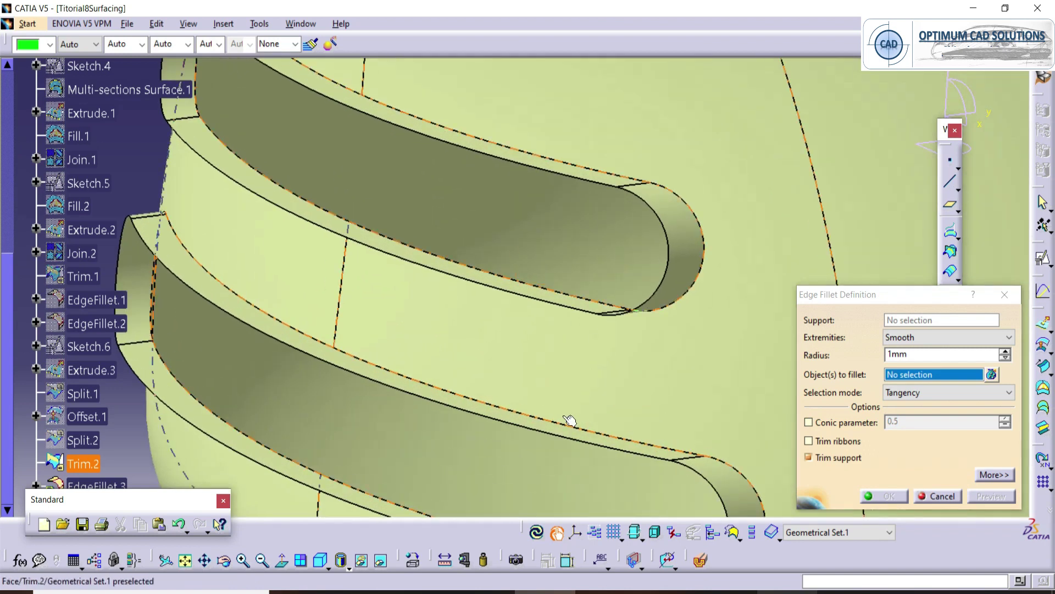
left_click(553, 421)
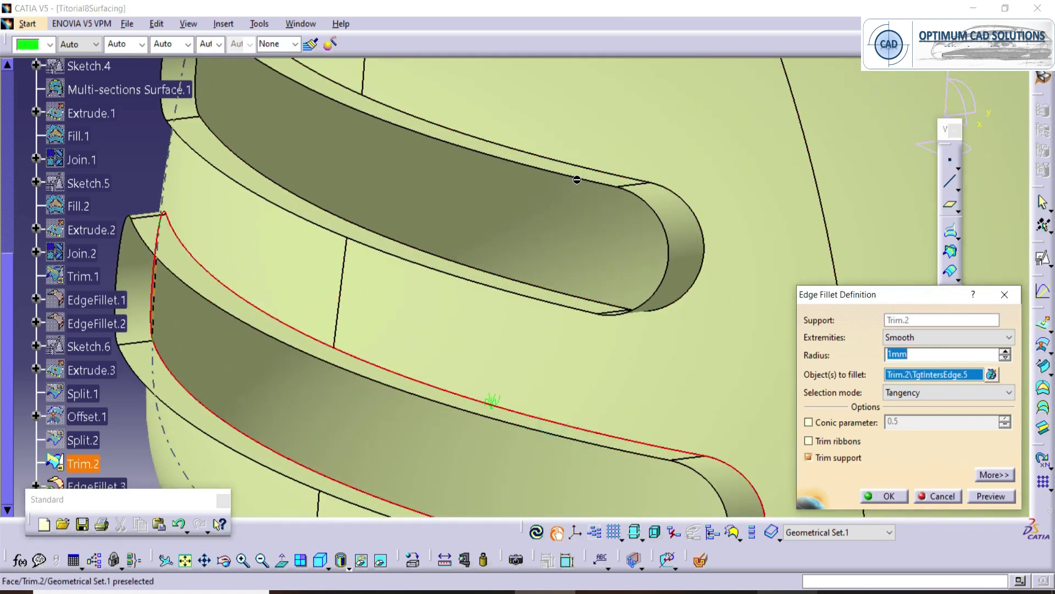
left_click(552, 157)
middle_click_drag(520, 243, 607, 225)
left_click(572, 189)
left_click(562, 187)
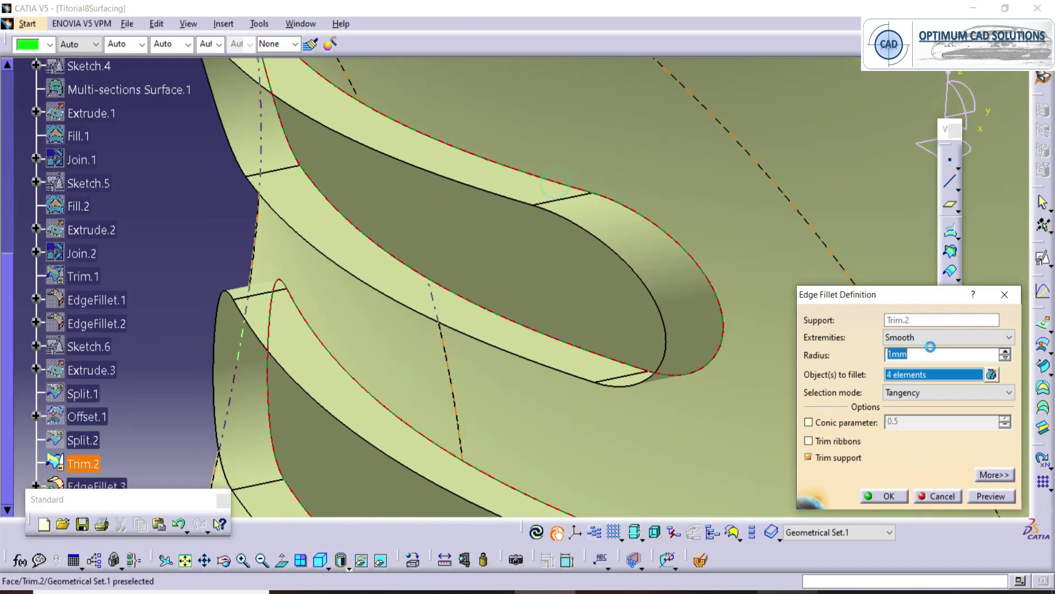
left_click(886, 496)
middle_click_drag(617, 150, 561, 431)
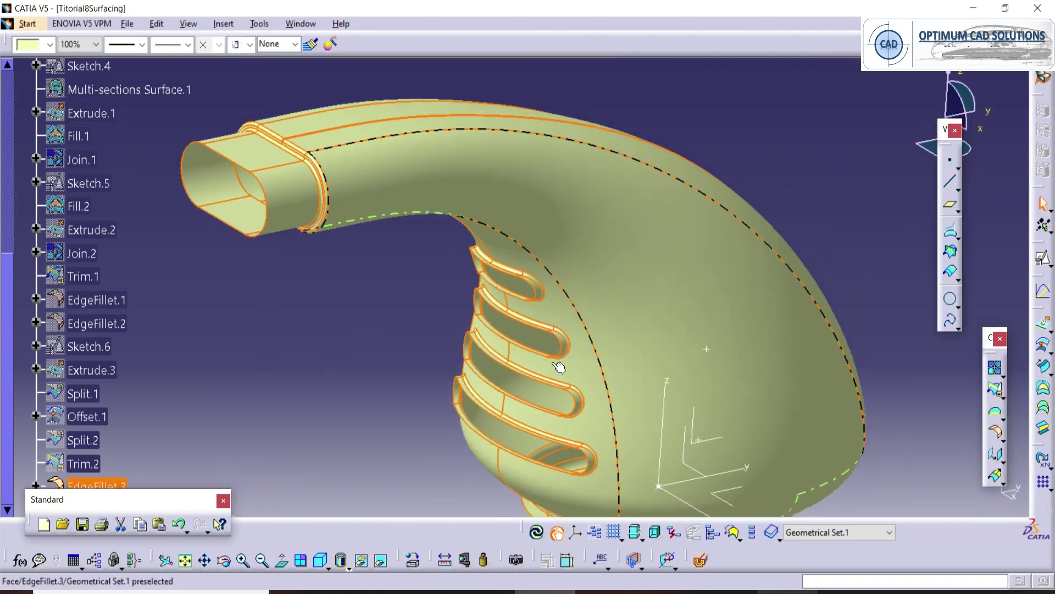
mouse_move(329, 316)
middle_mouse_down()
mouse_move(586, 302)
mouse_move(556, 233)
mouse_move(625, 228)
mouse_move(650, 271)
mouse_move(605, 299)
middle_mouse_up()
Step: Check the whole Tutorial 8 drawing for remaining features and return to CATIA
key("alt+Tab")
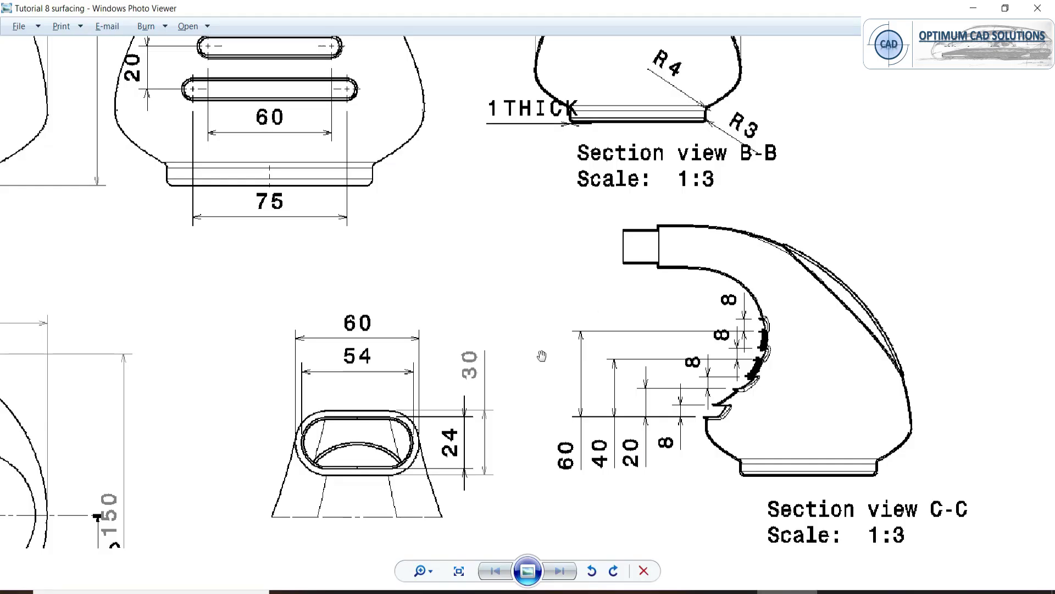
scroll(551, 322, "down", 3)
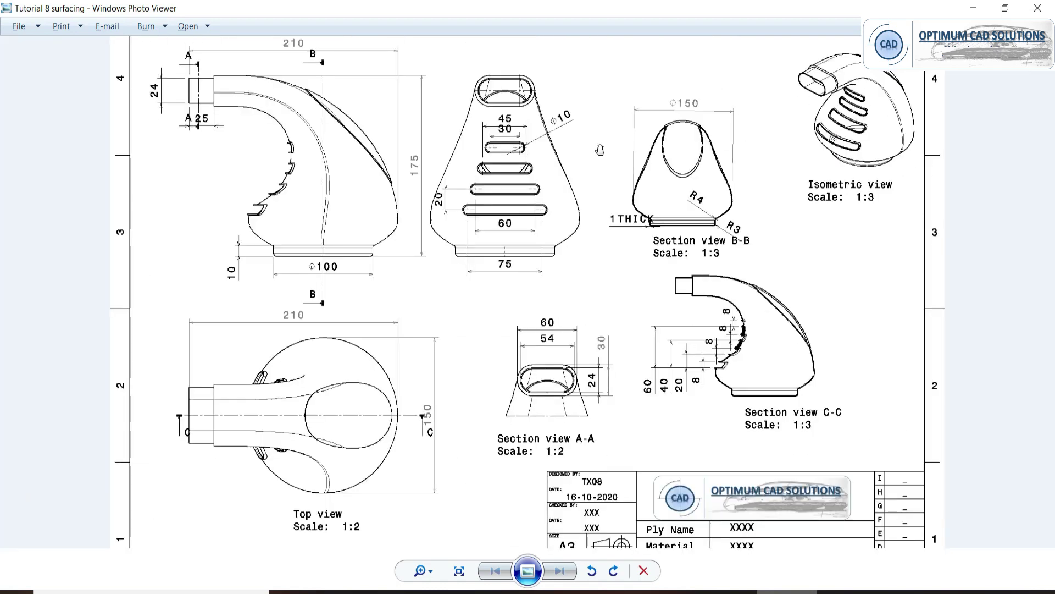
key("alt+Tab")
Step: Collapse Geometrical Set.1 in the specification tree
middle_click_drag(561, 337, 268, 298)
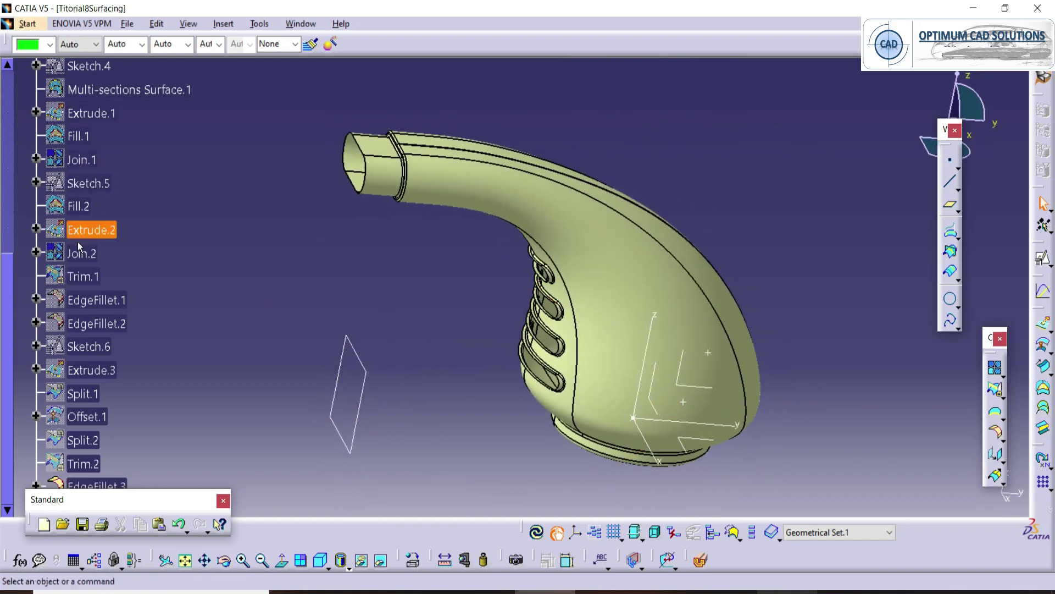
scroll(71, 246, "down", 1, "ctrl")
scroll(33, 172, "up", 5)
left_click(19, 170)
left_click(52, 172)
left_click(131, 232)
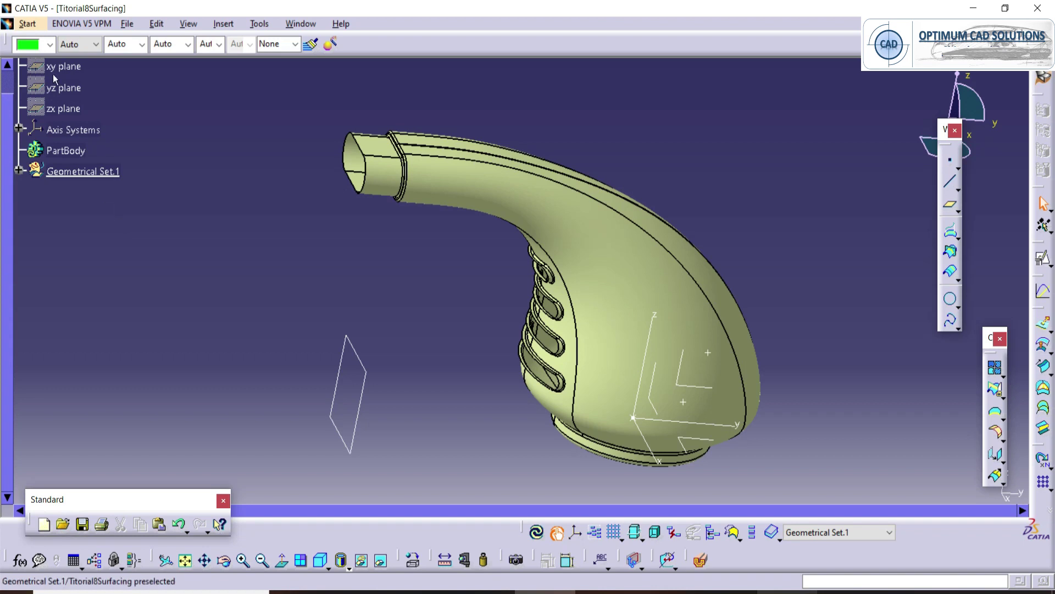
Step: Switch to the Part Design workbench and insert a new body
left_click(27, 24)
mouse_move(117, 59)
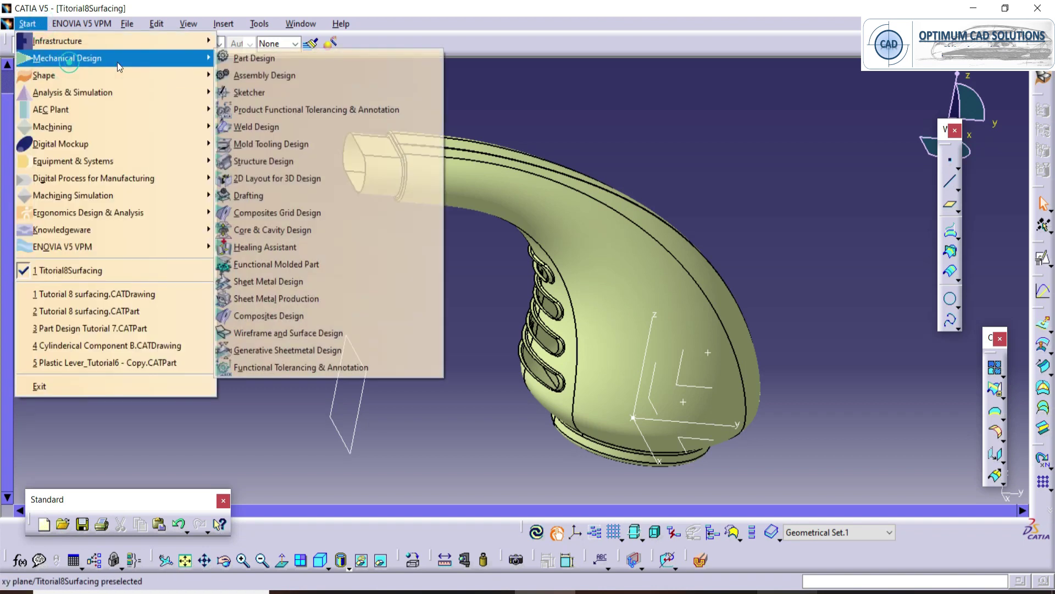
left_click(252, 60)
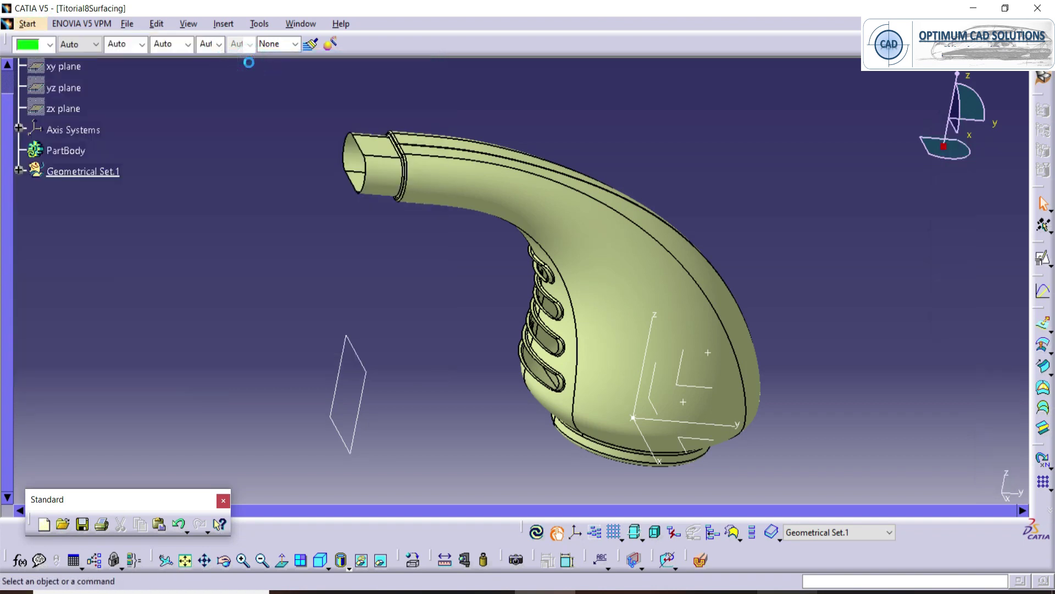
key("alt+i")
key("b")
Step: Thicken the surface EdgeFillet.3 inward with a 1 mm first offset, checking the wall thickness in the Tutorial 8 drawing
middle_click_drag(403, 126, 382, 155)
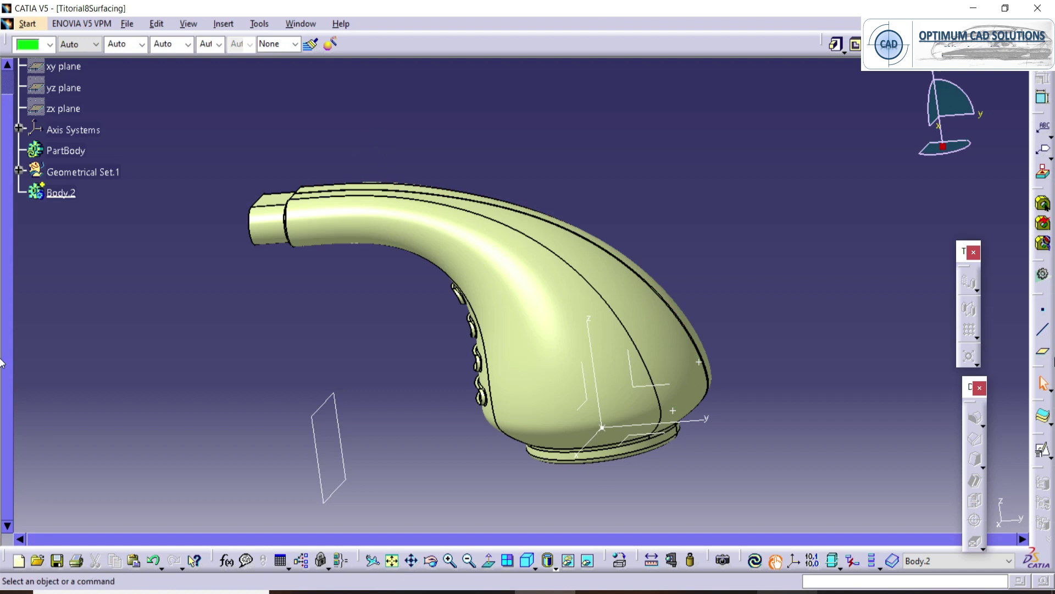
left_click(1043, 419)
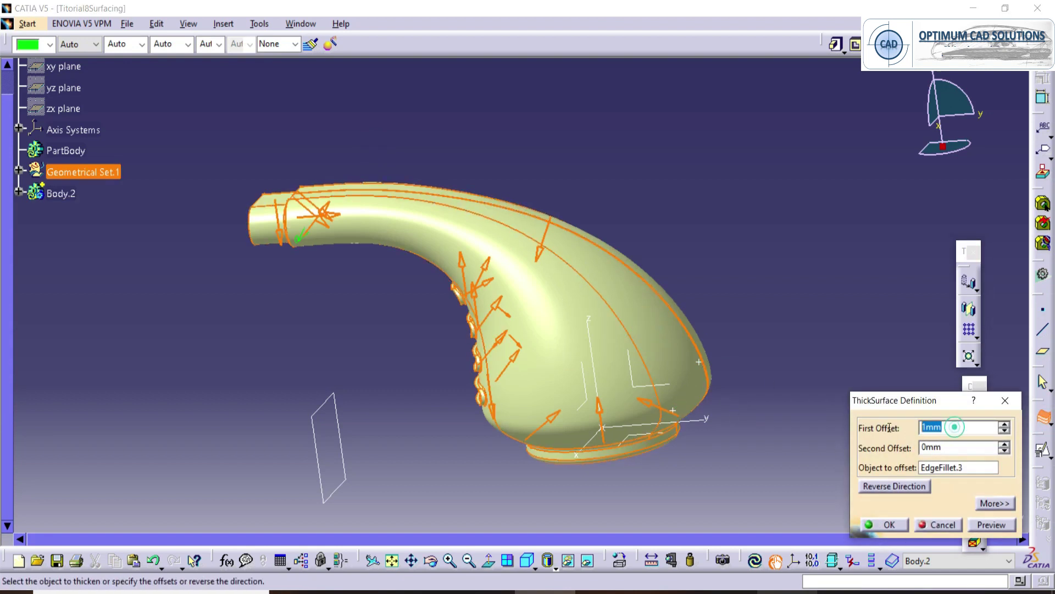
key("alt+Tab")
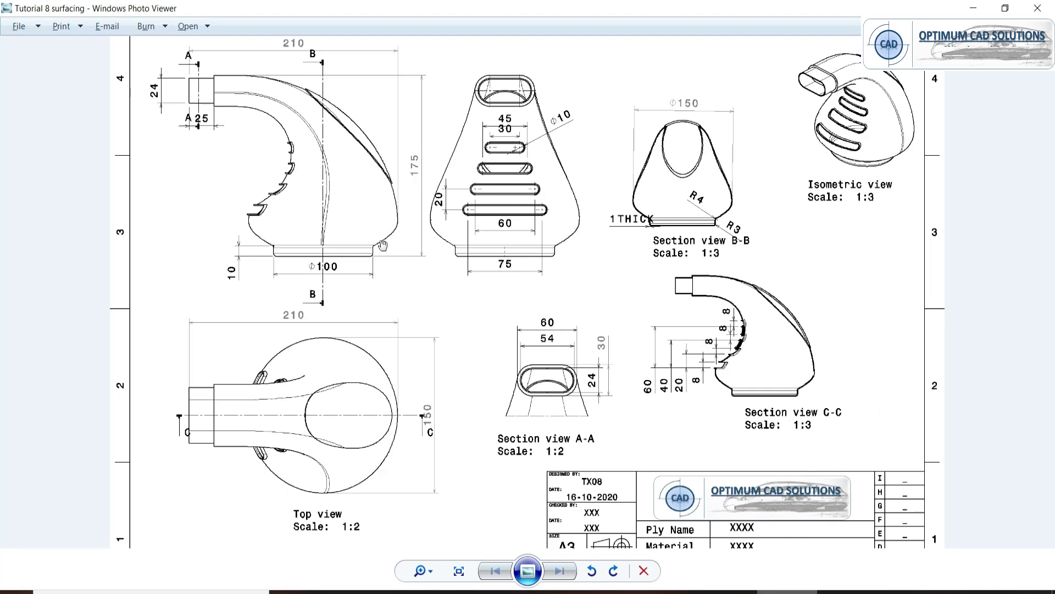
key("alt+Tab")
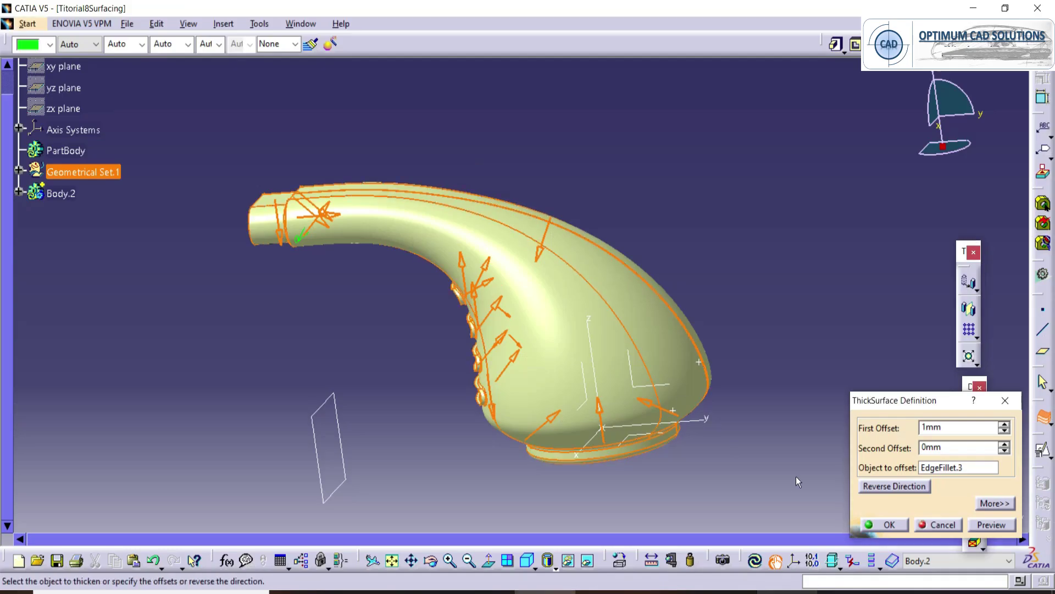
left_click(311, 137)
Step: Hide Geometrical Set.1 so that only the thickened solid body is displayed
right_click(105, 176)
left_click(140, 219)
middle_click_drag(391, 292, 374, 342)
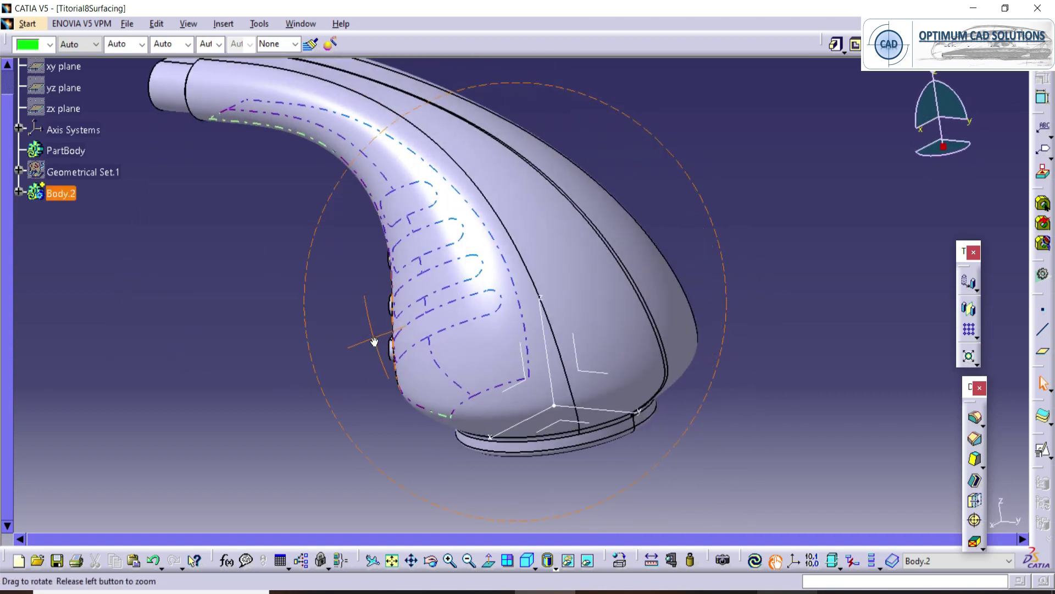
Step: Switch to the Tutorial 8 drawing to compare it with the solid body
key("alt+Tab")
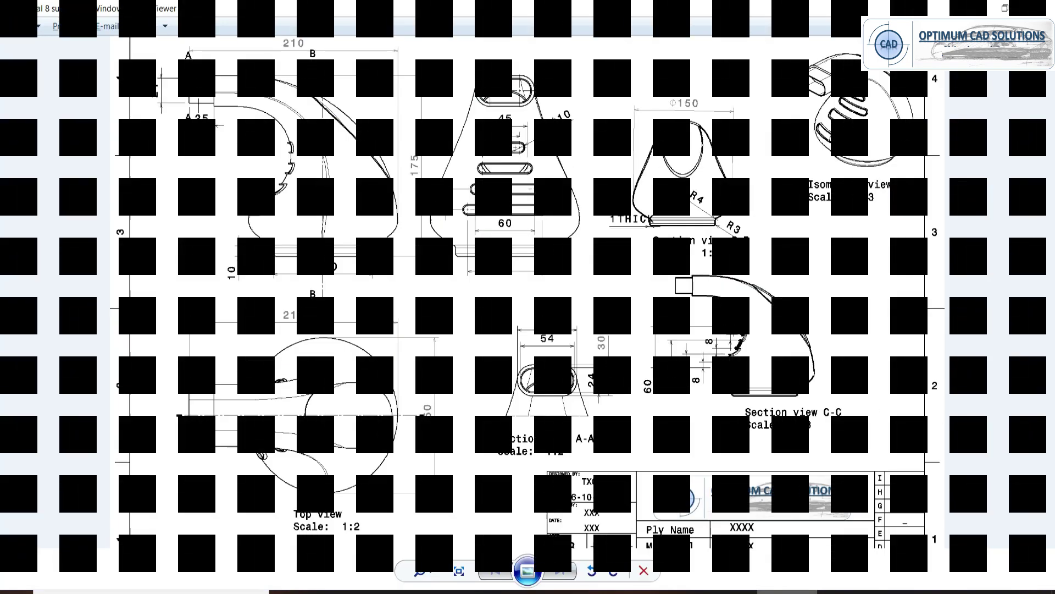